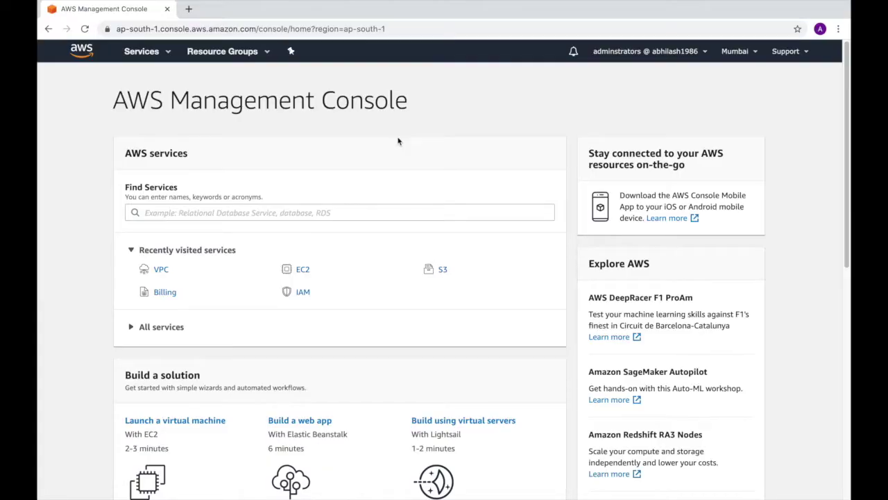
Open the VPC service dashboard and look over the VPC resources listed by region
{"action": "left_click", "coordinate": [154, 55]}
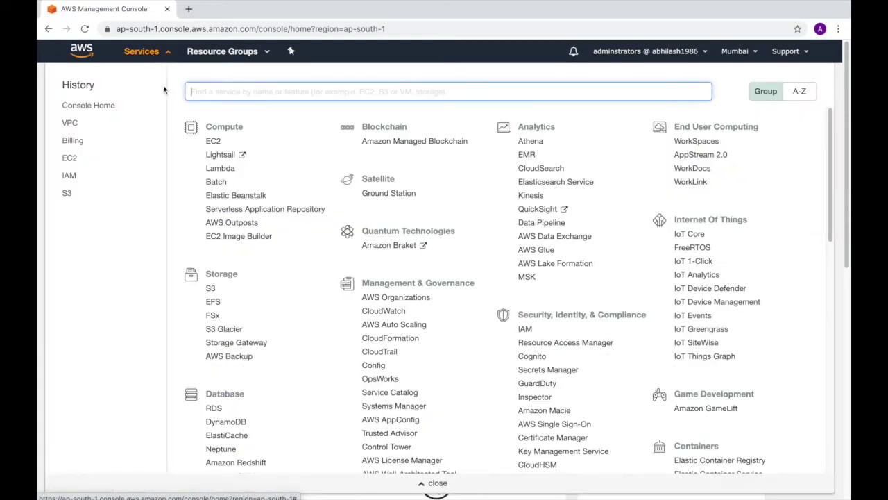
{"action": "type", "text": "VPC"}
{"action": "key", "text": "Return"}
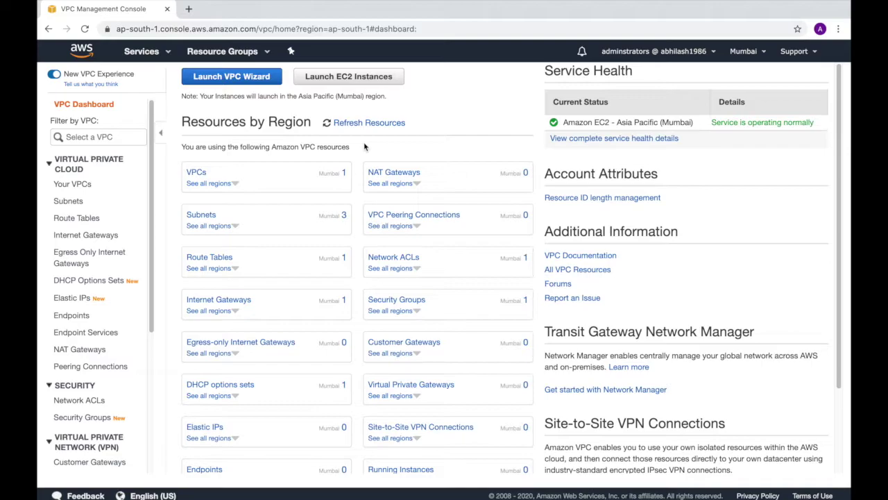
{"action": "scroll", "coordinate": [363, 146], "scroll_direction": "down", "scroll_amount": 1}
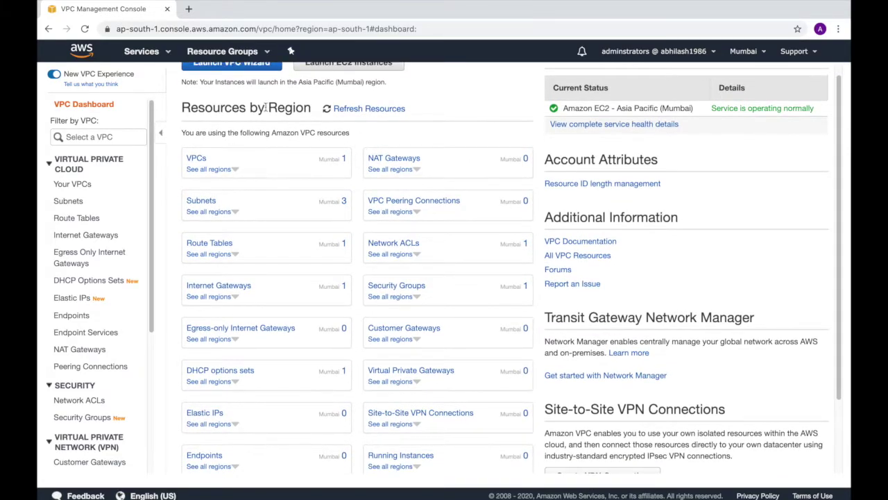
{"action": "double_click", "coordinate": [293, 106]}
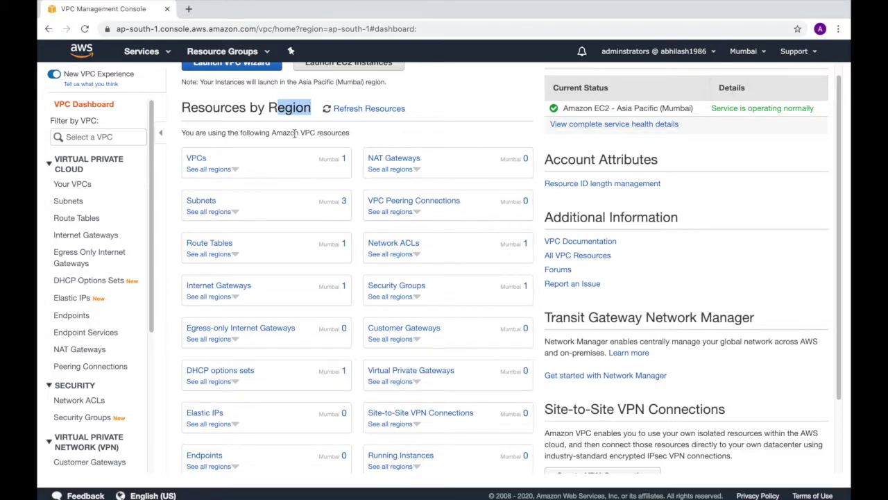
Open the VPCs list in a separate browser tab, review the default VPC's details, and return to the dashboard
{"action": "left_click", "coordinate": [198, 159], "text": "super"}
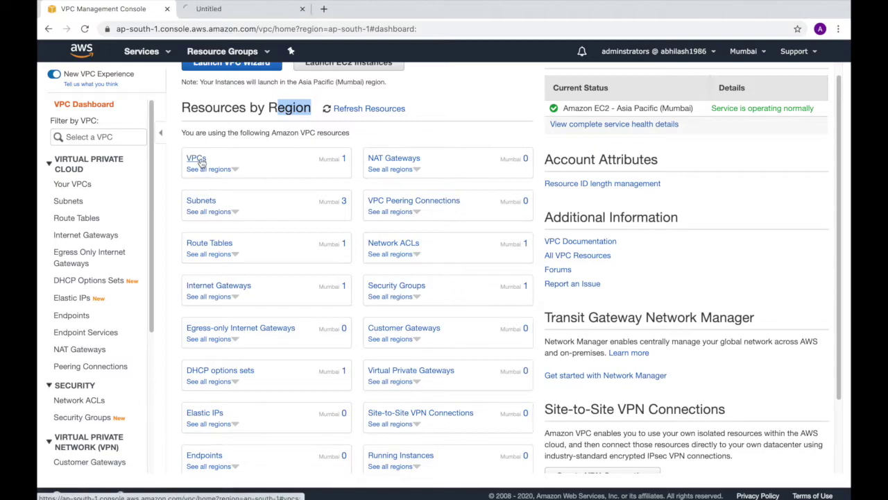
{"action": "left_click", "coordinate": [223, 14]}
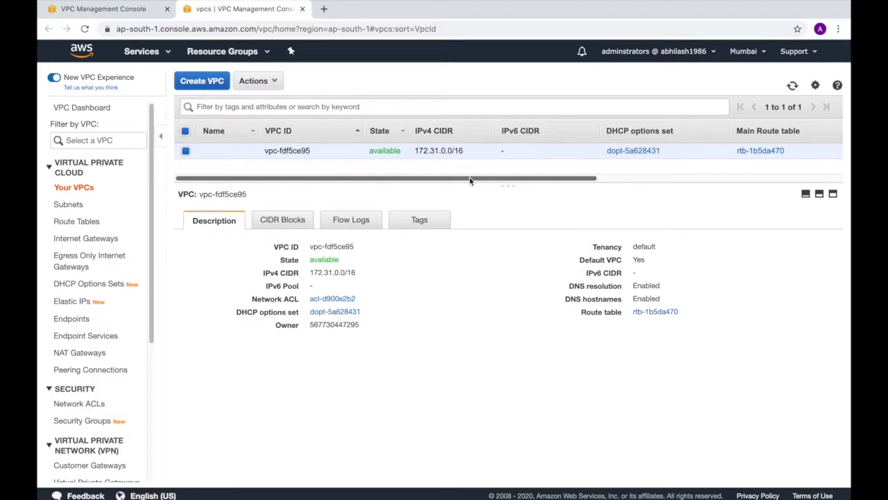
{"action": "key", "text": "ctrl+shift+Tab"}
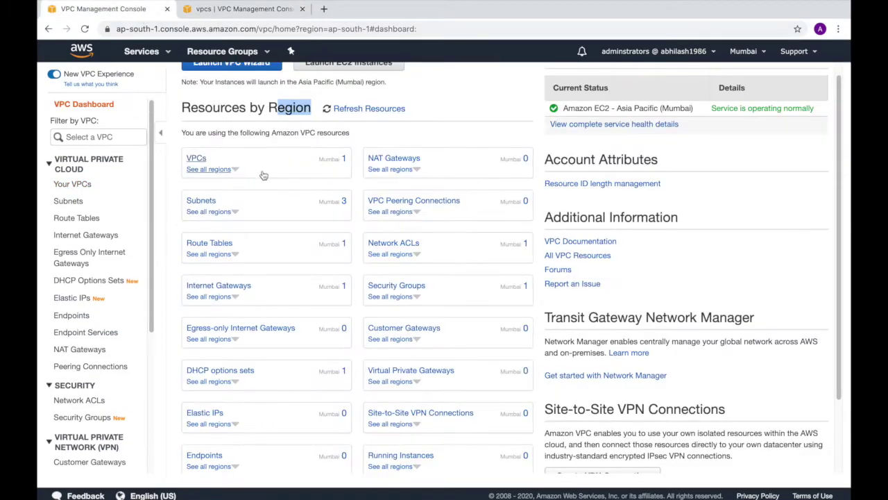
Open the subnets list in a separate tab and examine the availability zone, route table, network ACL and default subnet columns
{"action": "left_click", "coordinate": [214, 200], "text": "ctrl"}
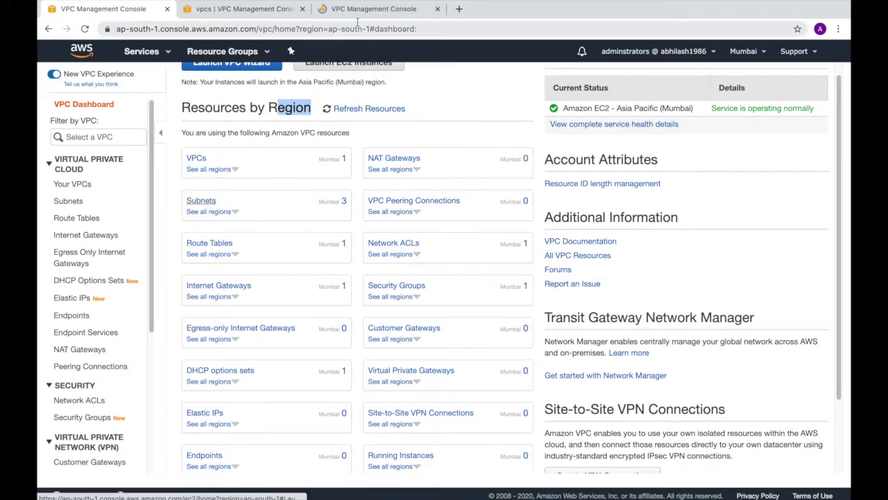
{"action": "left_click", "coordinate": [360, 13]}
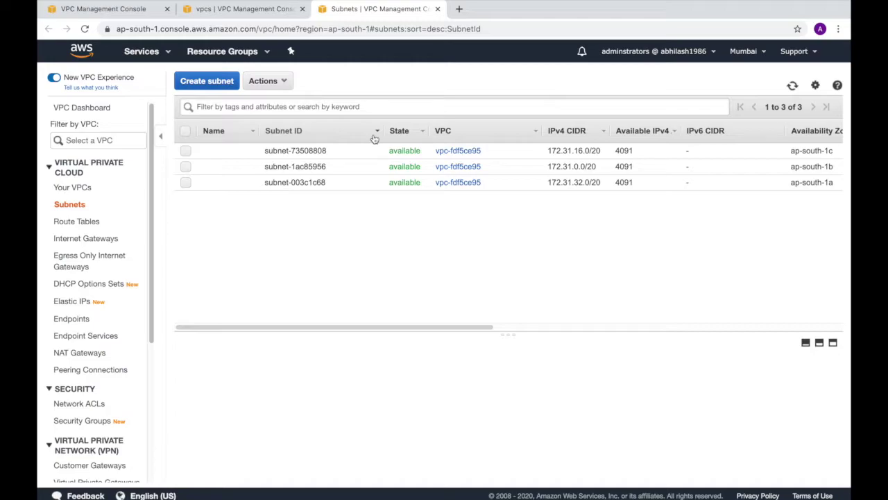
{"action": "left_click_drag", "start_coordinate": [440, 327], "coordinate": [752, 315]}
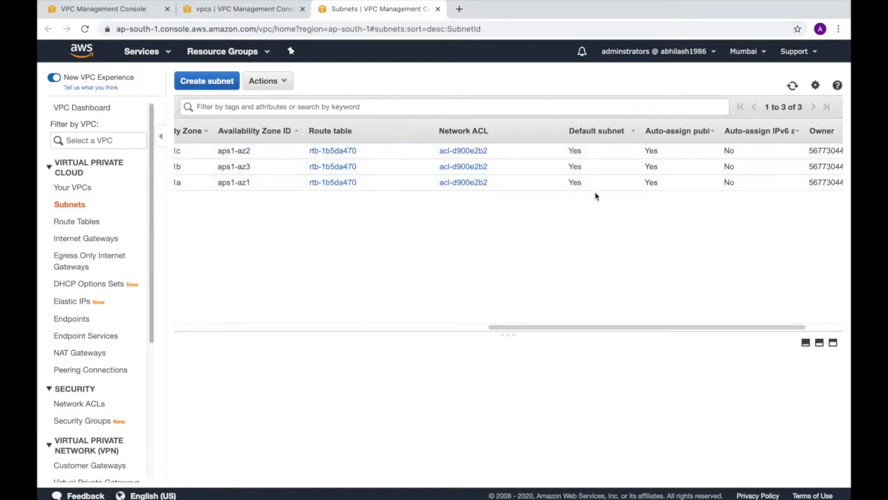
{"action": "left_click", "coordinate": [104, 9]}
Open the route tables list in a separate tab and check the main route table's subnet associations and routes
{"action": "left_click", "coordinate": [214, 247], "text": "super"}
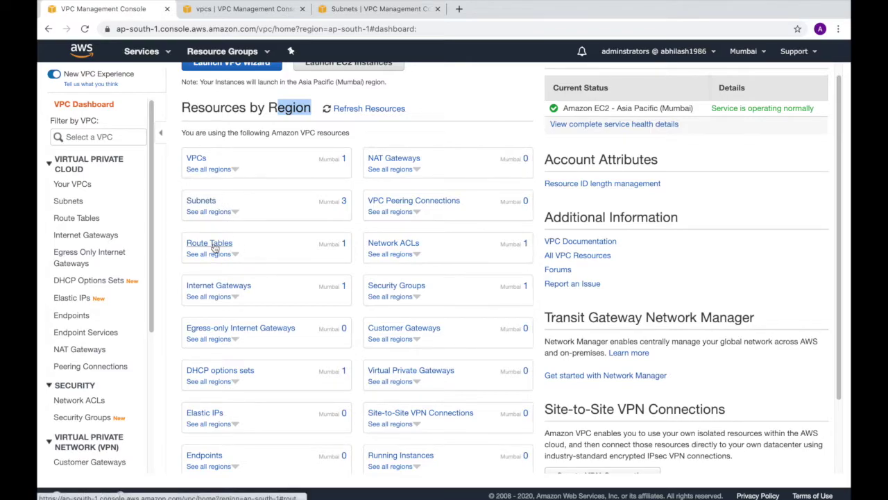
{"action": "left_click", "coordinate": [491, 12]}
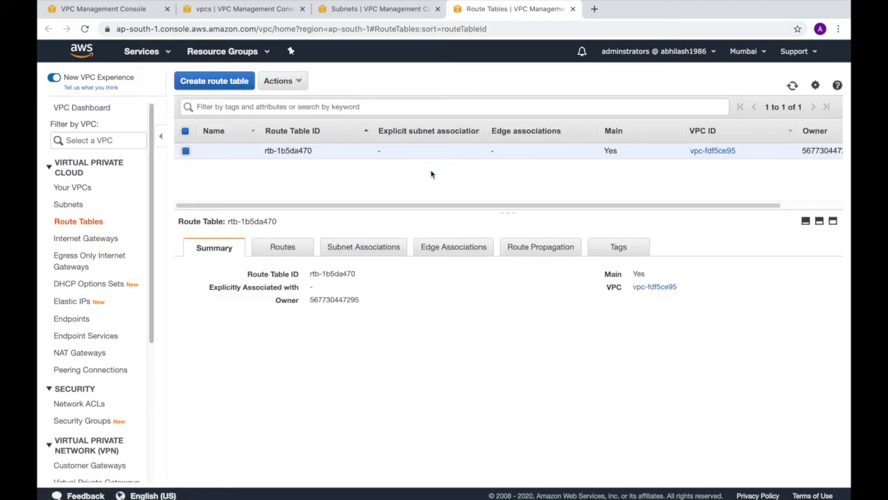
{"action": "left_click", "coordinate": [365, 252]}
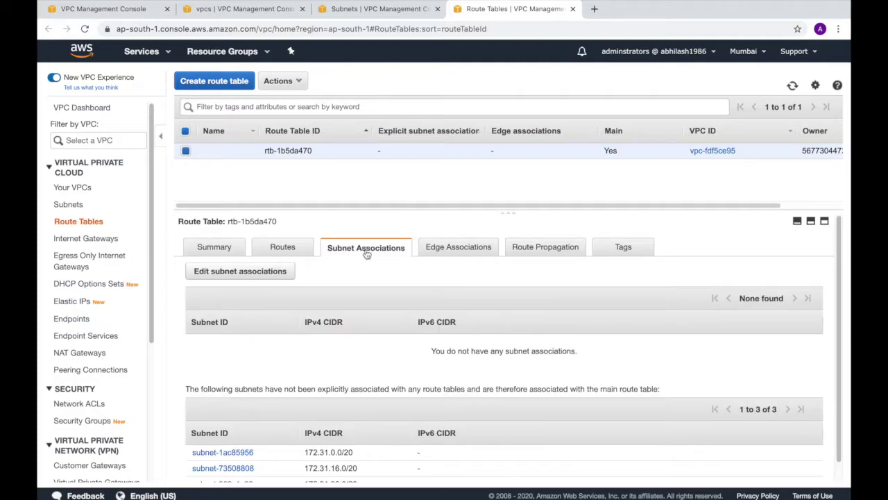
{"action": "scroll", "coordinate": [590, 364], "scroll_direction": "down", "scroll_amount": 1}
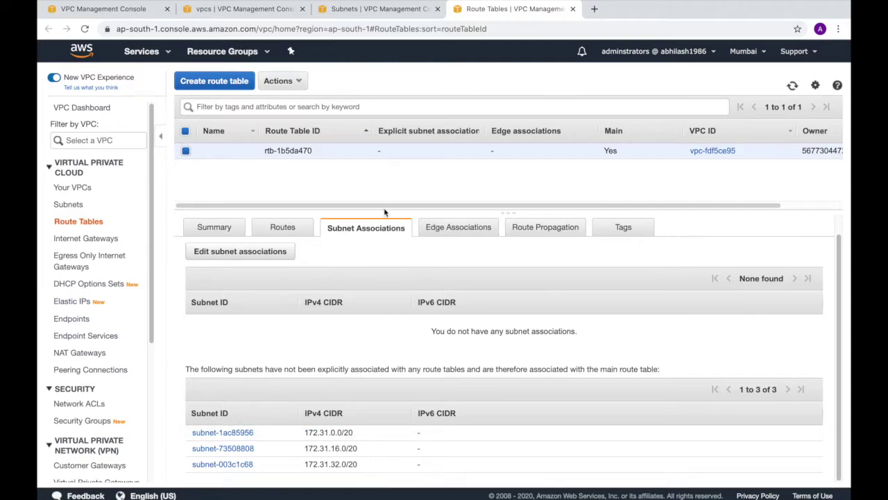
{"action": "left_click", "coordinate": [288, 229]}
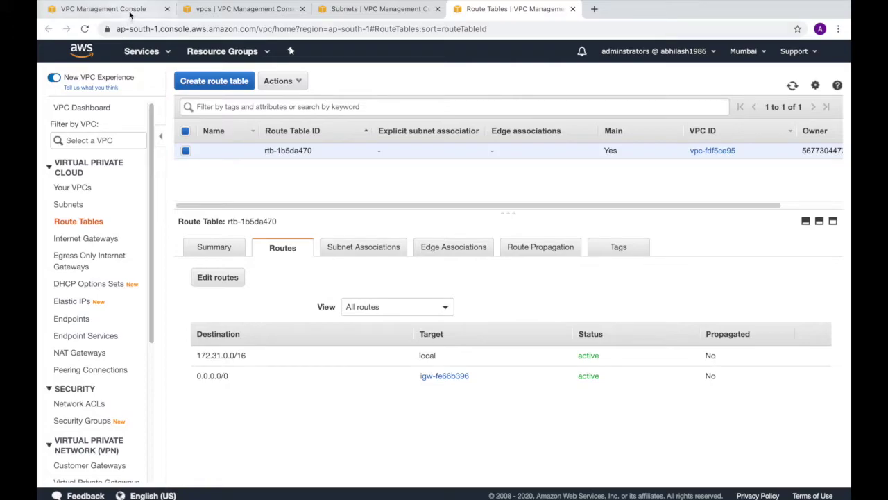
{"action": "left_click", "coordinate": [128, 9]}
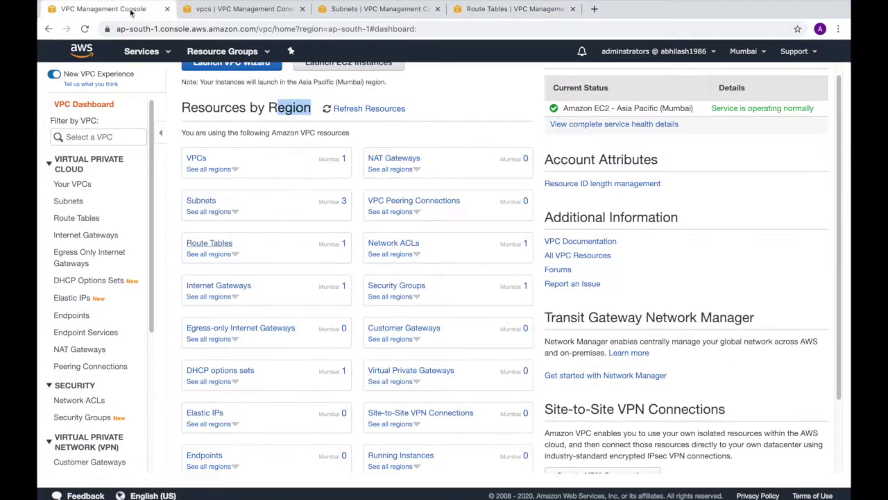
Open the internet gateways list in a separate tab and check which VPC the gateway is attached to
{"action": "left_click", "coordinate": [236, 287], "text": "super"}
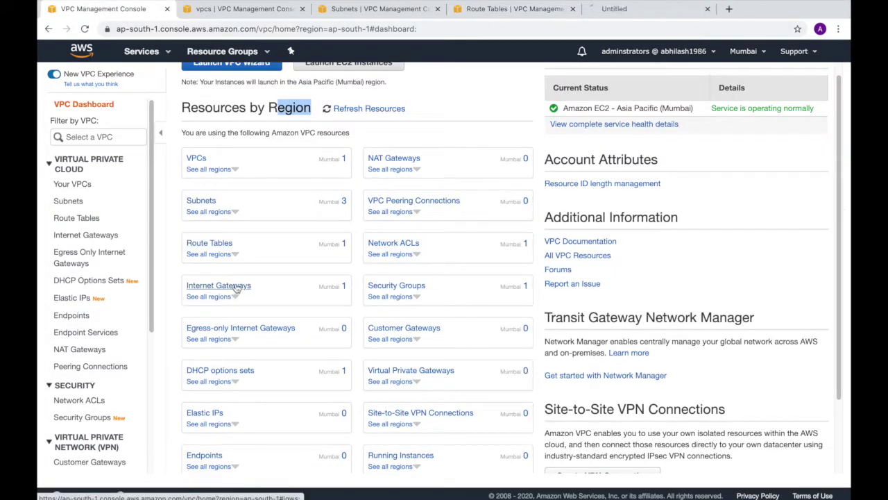
{"action": "left_click", "coordinate": [619, 13]}
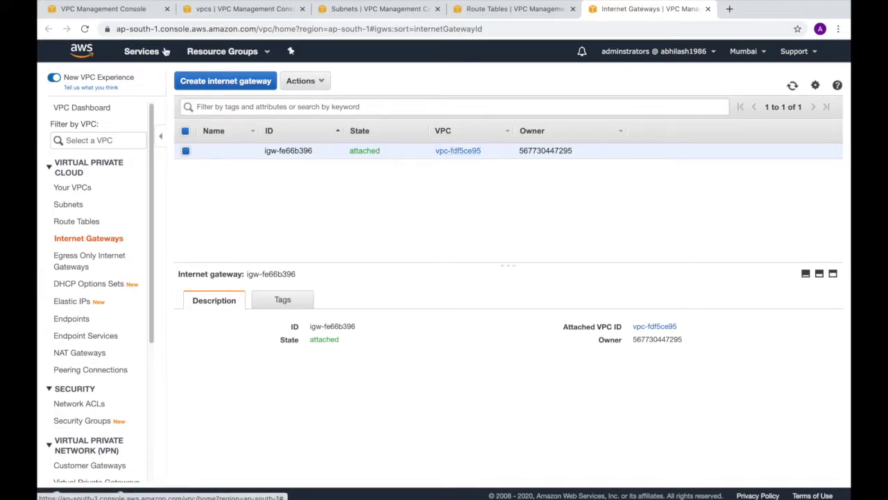
{"action": "left_click", "coordinate": [145, 16]}
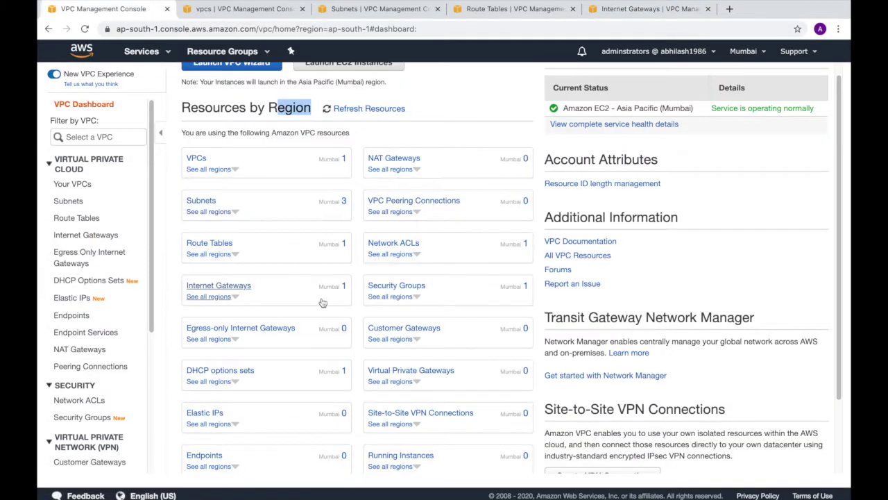
Open the network ACLs list in a separate tab and inspect the default ACL's inbound rules and subnet associations
{"action": "left_click", "coordinate": [401, 248], "text": "super"}
{"action": "left_click", "coordinate": [698, 10]}
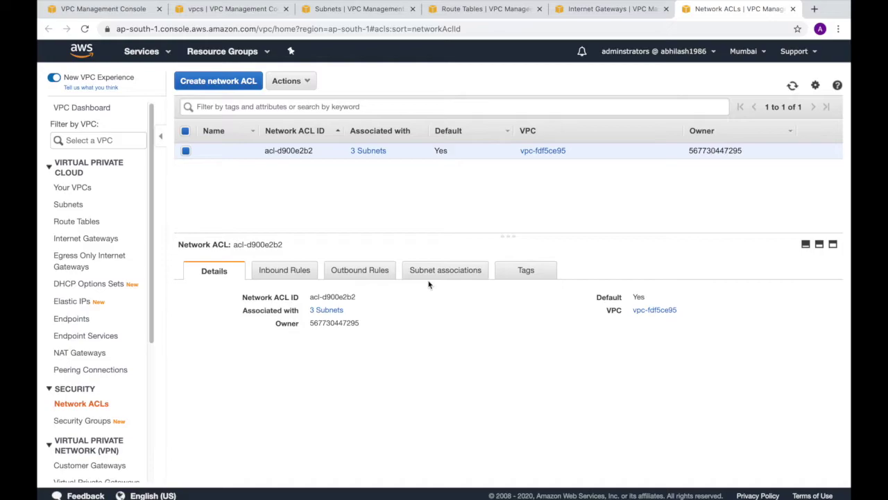
{"action": "left_click", "coordinate": [290, 274]}
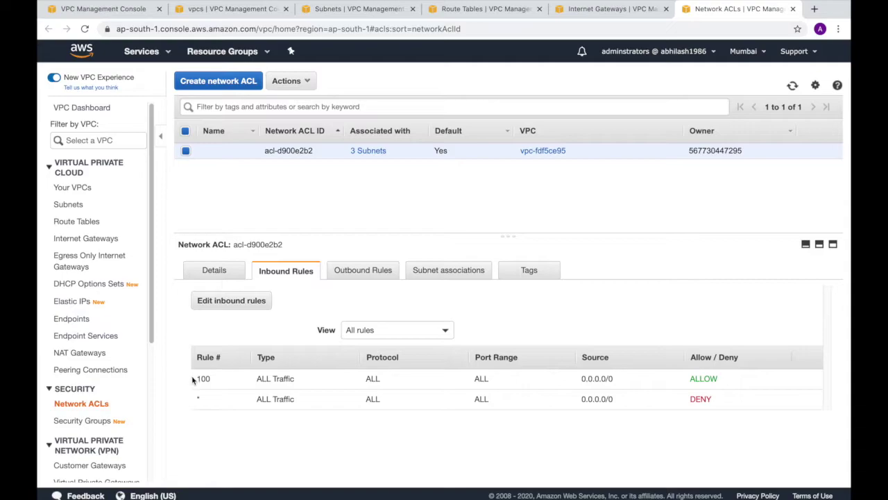
{"action": "left_click_drag", "start_coordinate": [195, 379], "coordinate": [212, 399]}
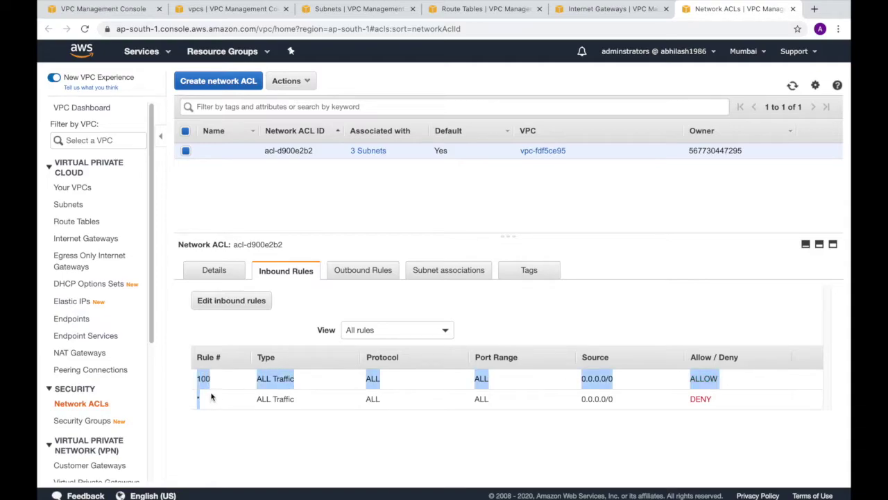
{"action": "left_click", "coordinate": [490, 304]}
{"action": "left_click", "coordinate": [446, 273]}
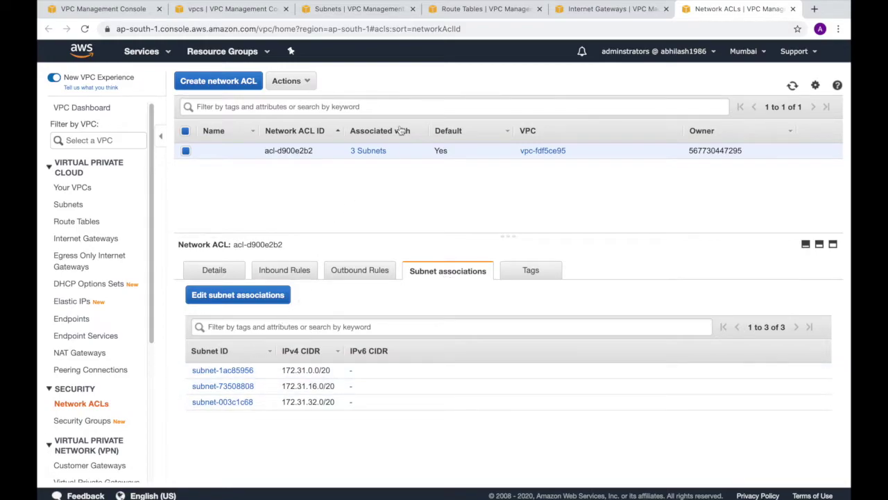
Close the five extra resource tabs, leaving only the VPC dashboard open
{"action": "left_click", "coordinate": [286, 8]}
{"action": "left_click", "coordinate": [286, 9]}
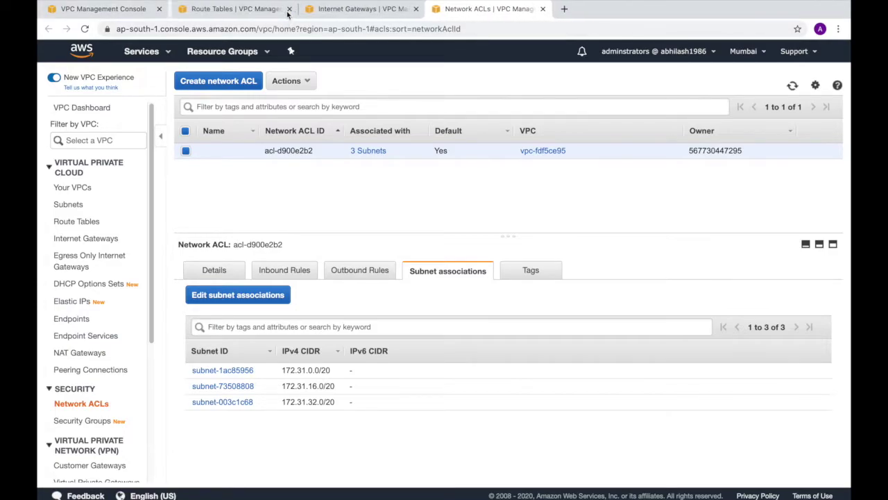
{"action": "left_click", "coordinate": [286, 9]}
{"action": "left_click", "coordinate": [286, 9]}
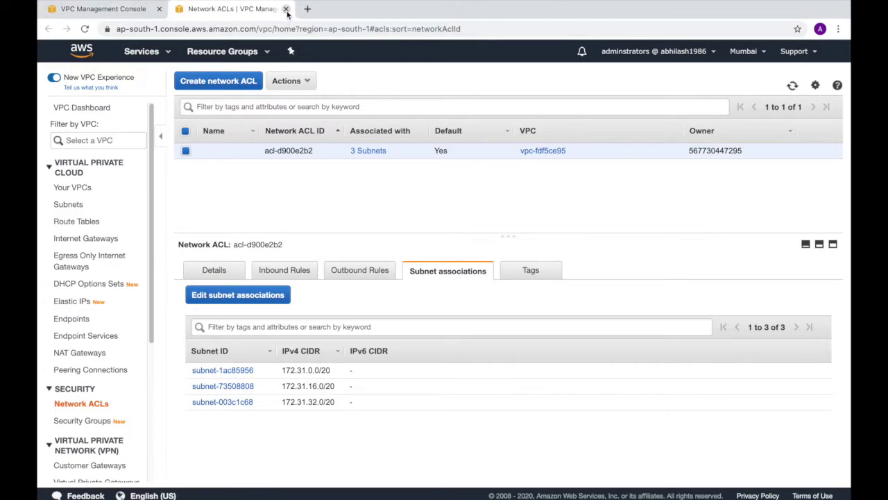
{"action": "left_click", "coordinate": [286, 9]}
{"action": "left_click", "coordinate": [435, 90]}
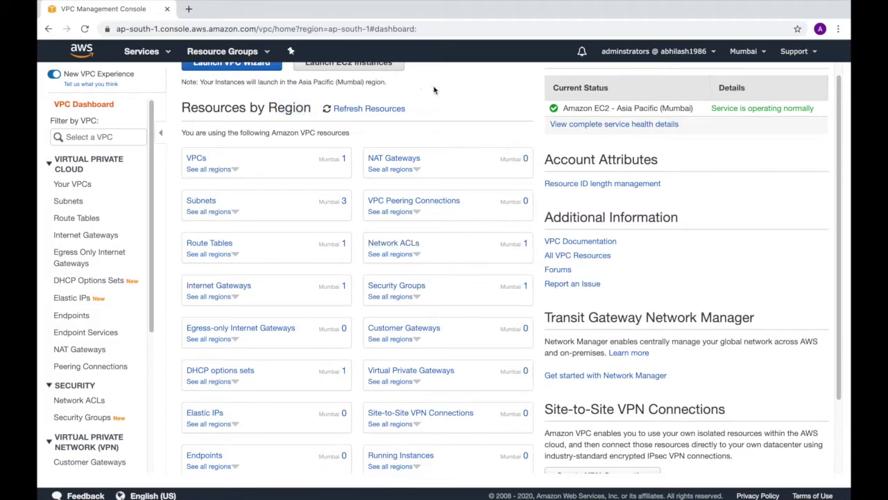
Launch the VPC Wizard, review the single public subnet and public-and-private subnets configurations, and go back to the VPC dashboard
{"action": "scroll", "coordinate": [438, 146], "scroll_direction": "down", "scroll_amount": 1}
{"action": "scroll", "coordinate": [437, 147], "scroll_direction": "up", "scroll_amount": 2}
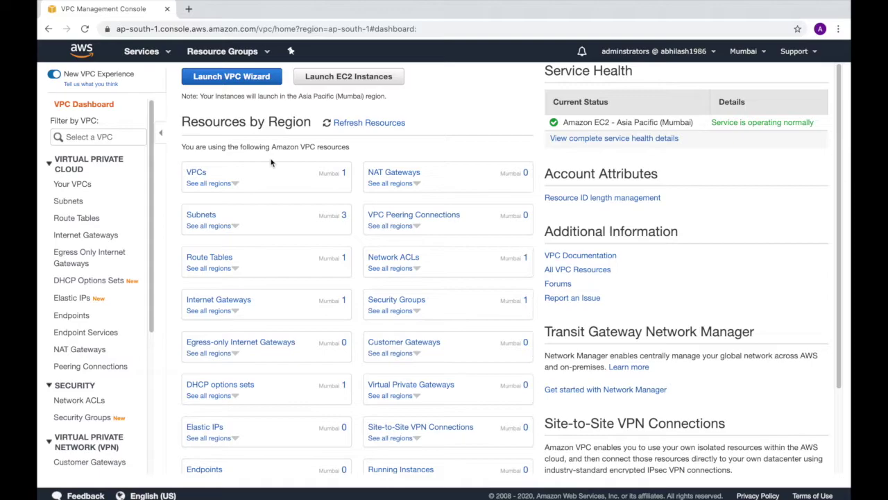
{"action": "left_click", "coordinate": [206, 75]}
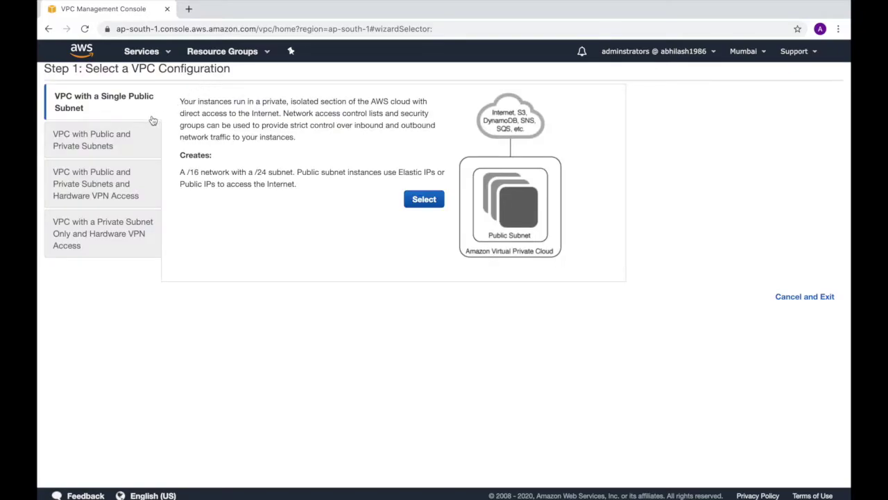
{"action": "left_click", "coordinate": [100, 136]}
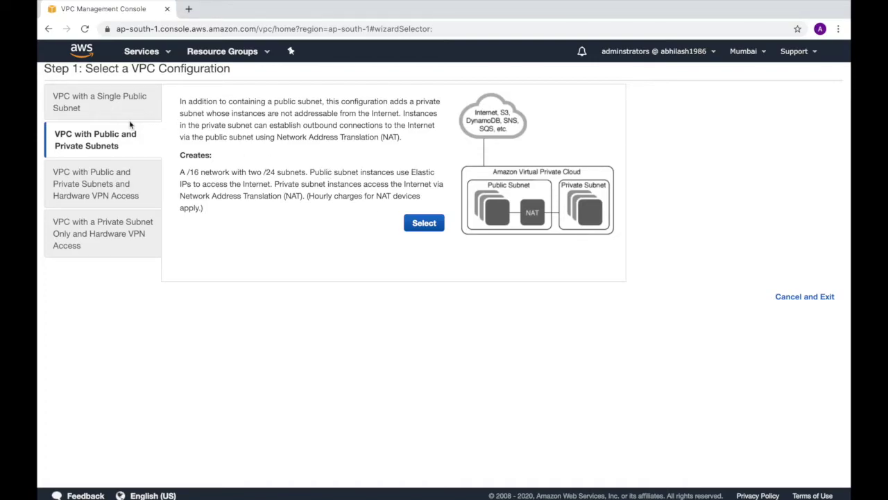
{"action": "left_click", "coordinate": [48, 30]}
{"action": "left_click", "coordinate": [152, 59]}
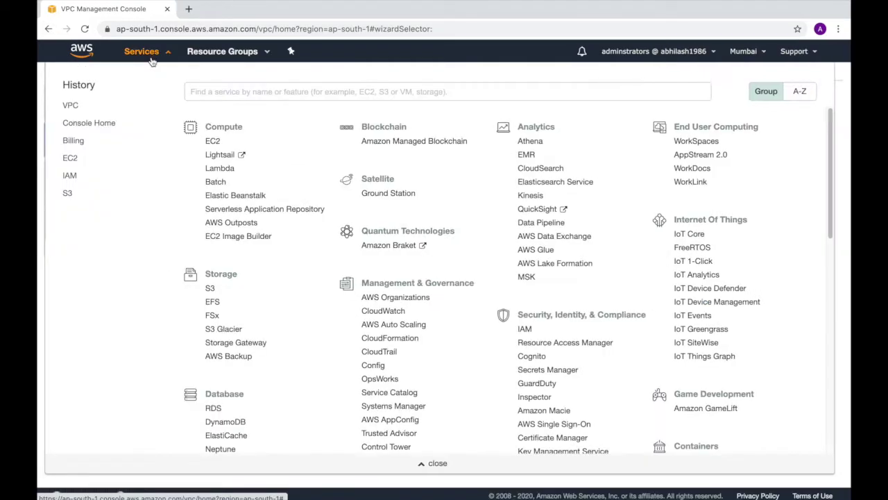
{"action": "left_click", "coordinate": [69, 108]}
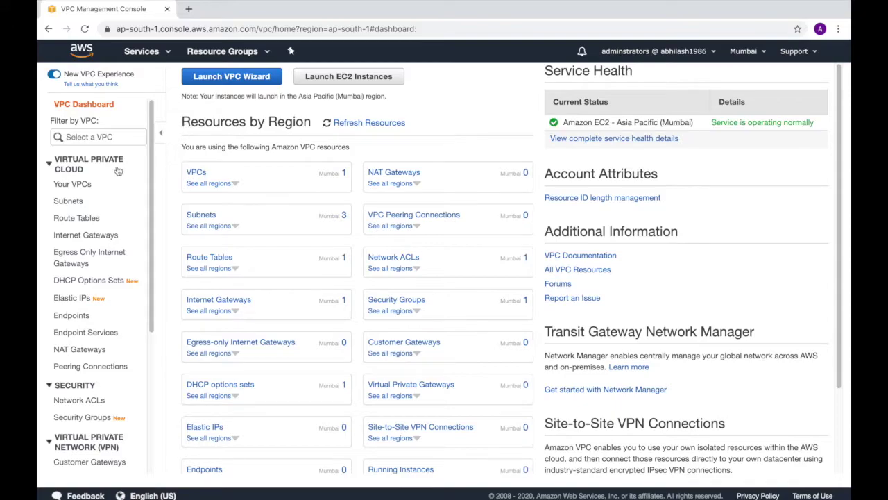
Start a new VPC from the VPCs list, with name tag myVPC and IPv4 CIDR block 10.0.0.0/16
{"action": "left_click", "coordinate": [71, 186]}
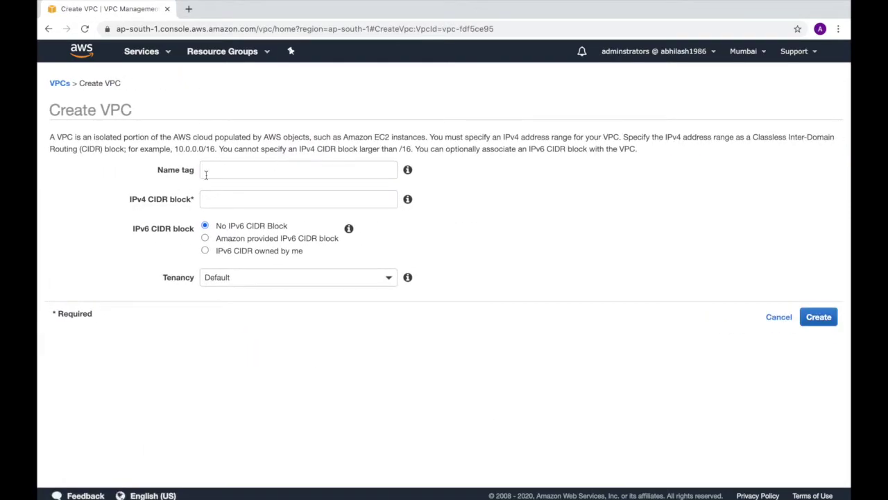
{"action": "left_click", "coordinate": [230, 171]}
{"action": "type", "text": "myVPC"}
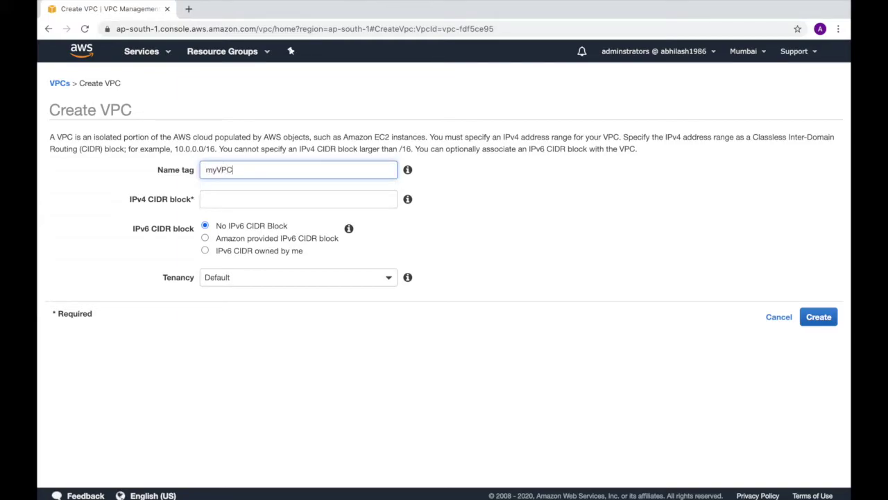
{"action": "left_click", "coordinate": [224, 202]}
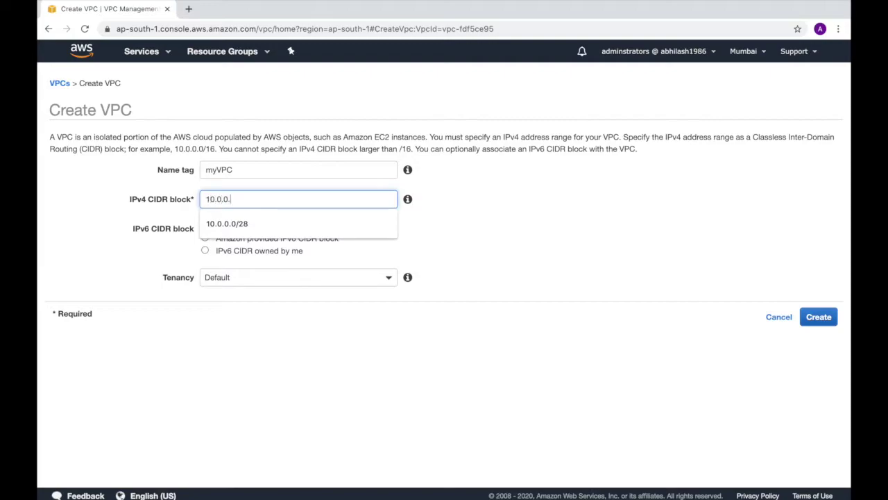
{"action": "type", "text": "10.0.0.0/16"}
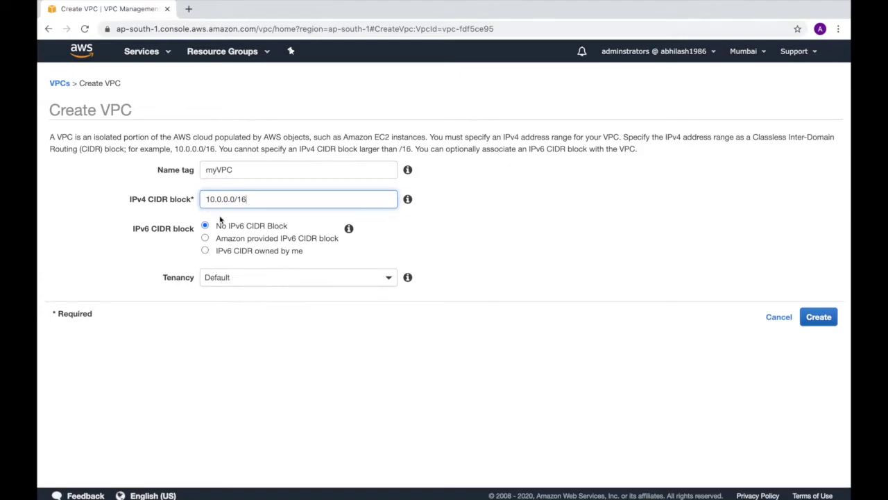
Submit the creation of myVPC, return to the VPCs list, and check the written task list
{"action": "left_click", "coordinate": [822, 324]}
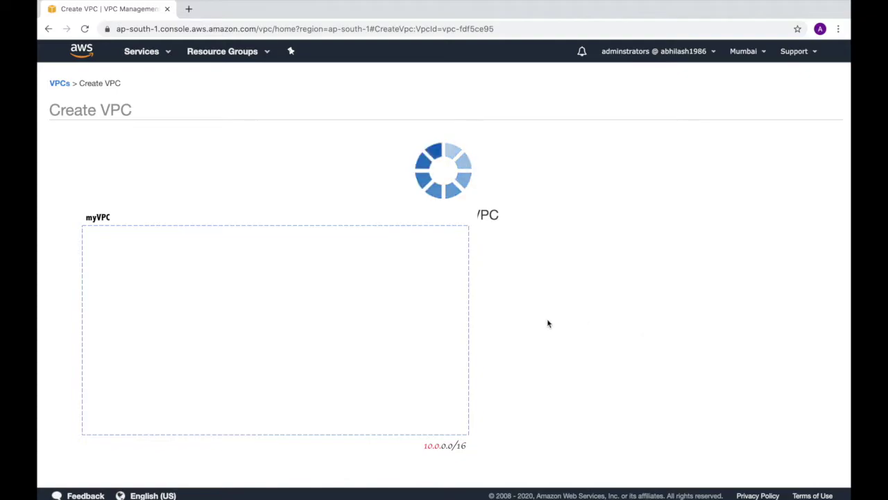
{"action": "left_click", "coordinate": [563, 210]}
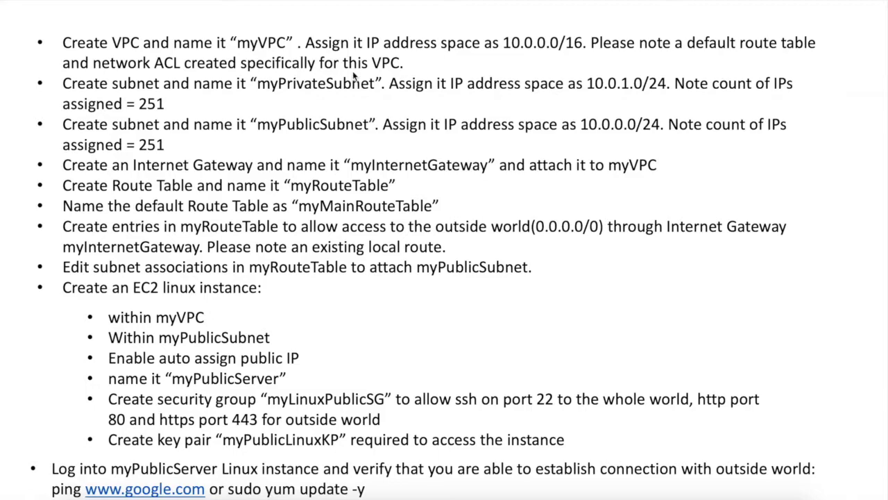
{"action": "key", "text": "super+Tab"}
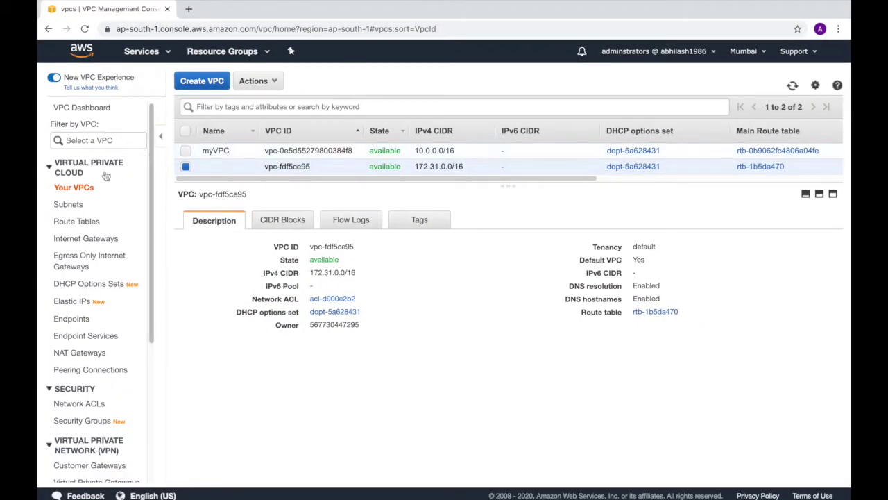
Open the route tables and network ACLs from the VPC dashboard in separate tabs and examine the entries belonging to myVPC
{"action": "left_click", "coordinate": [83, 111]}
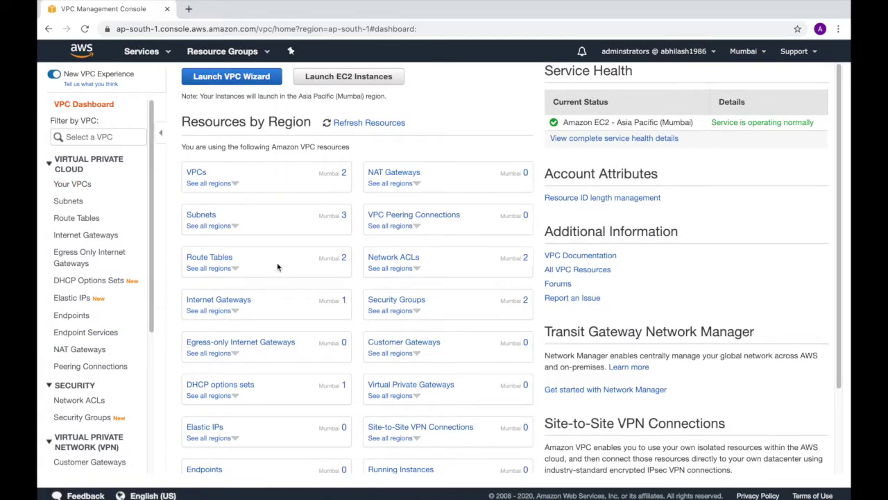
{"action": "left_click", "coordinate": [219, 259], "text": "super"}
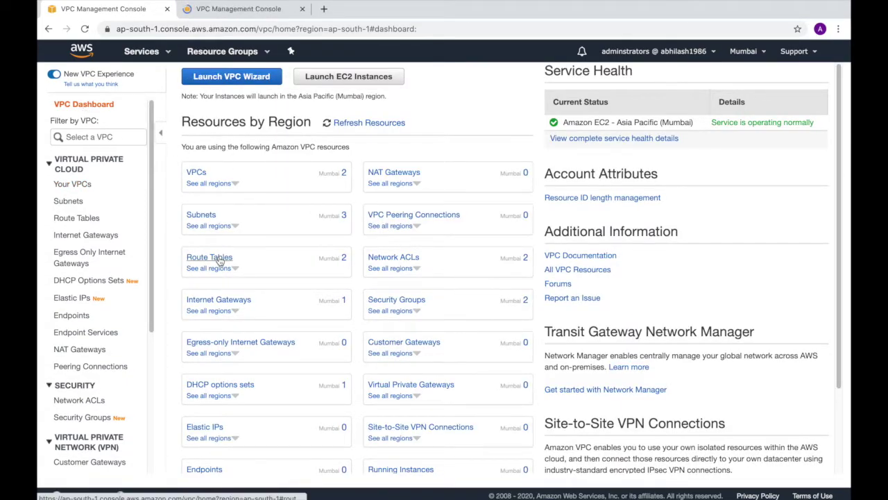
{"action": "left_click", "coordinate": [394, 258], "text": "super"}
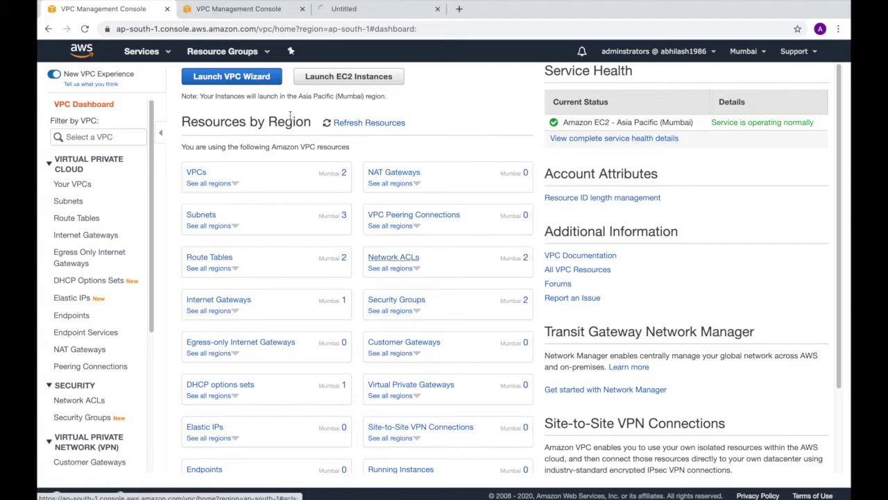
{"action": "left_click", "coordinate": [254, 10]}
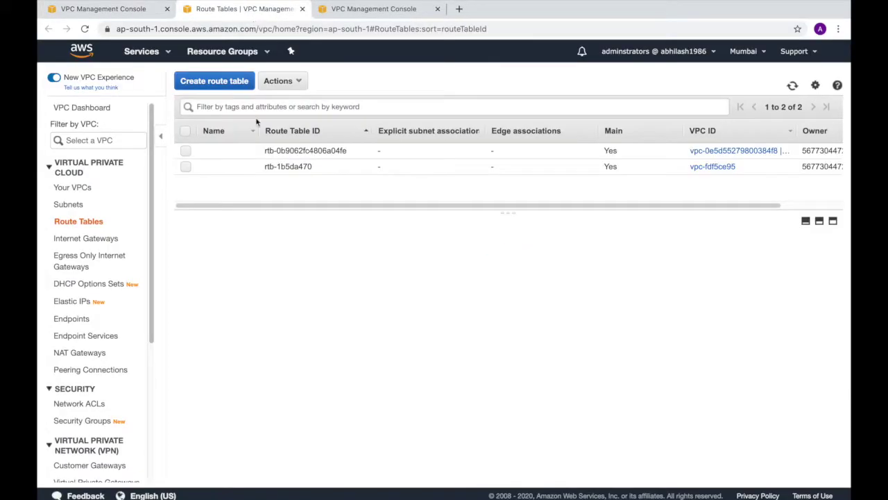
{"action": "left_click_drag", "start_coordinate": [556, 207], "coordinate": [671, 210]}
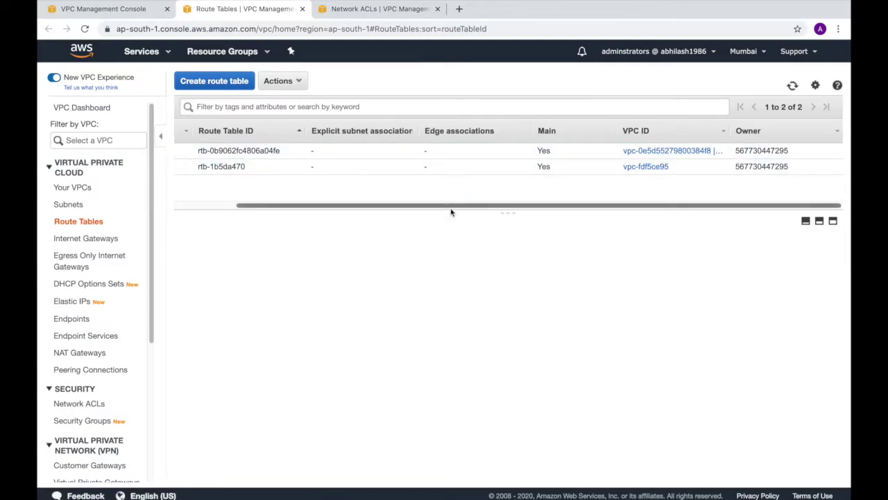
{"action": "left_click_drag", "start_coordinate": [451, 211], "coordinate": [327, 212]}
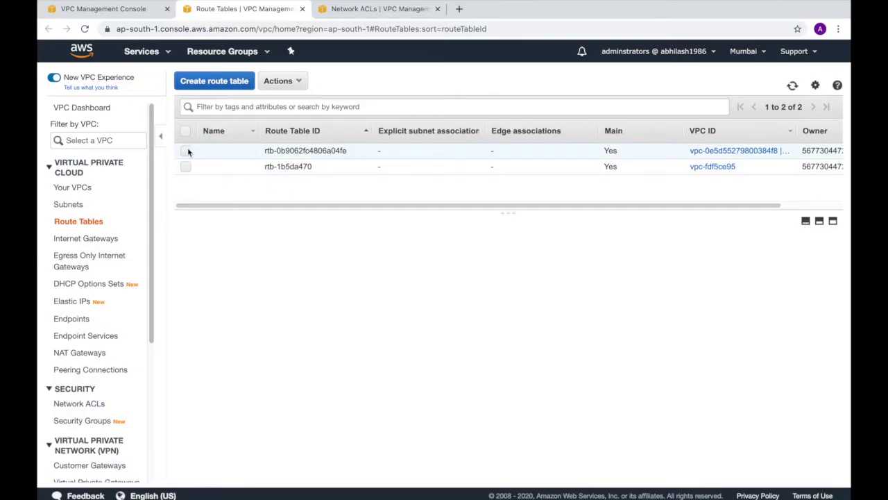
{"action": "left_click", "coordinate": [363, 9]}
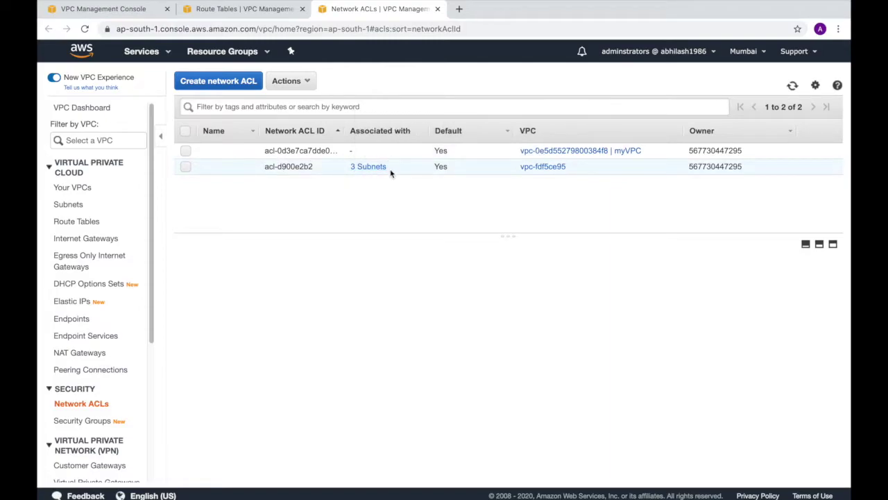
Start a new subnet from the subnets list, with name tag myPrivateSubnet and myVPC as its VPC
{"action": "left_click", "coordinate": [99, 10]}
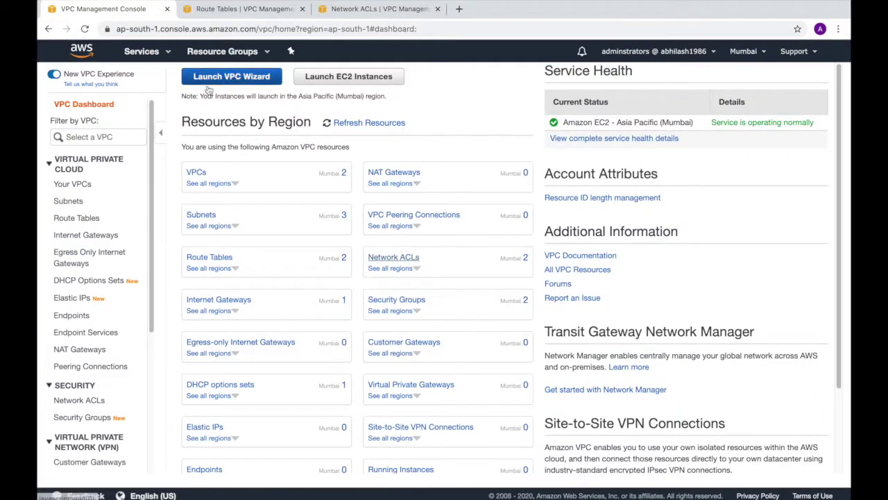
{"action": "left_click", "coordinate": [72, 202]}
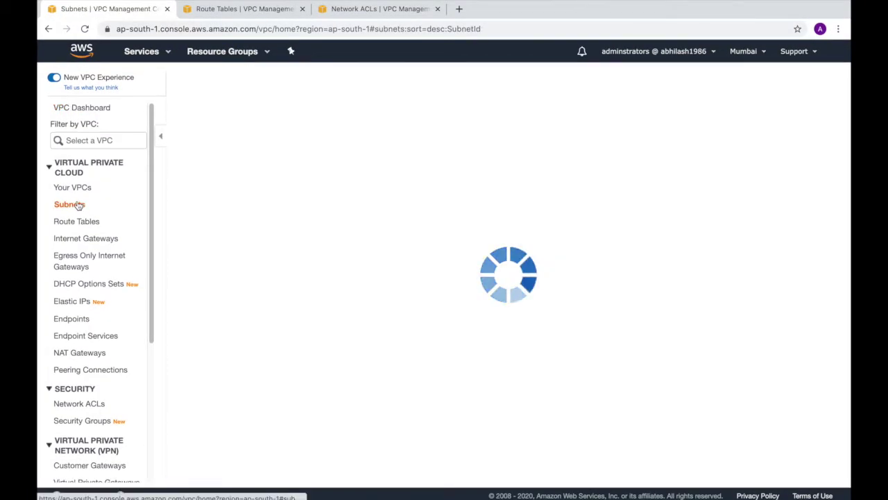
{"action": "left_click", "coordinate": [210, 83]}
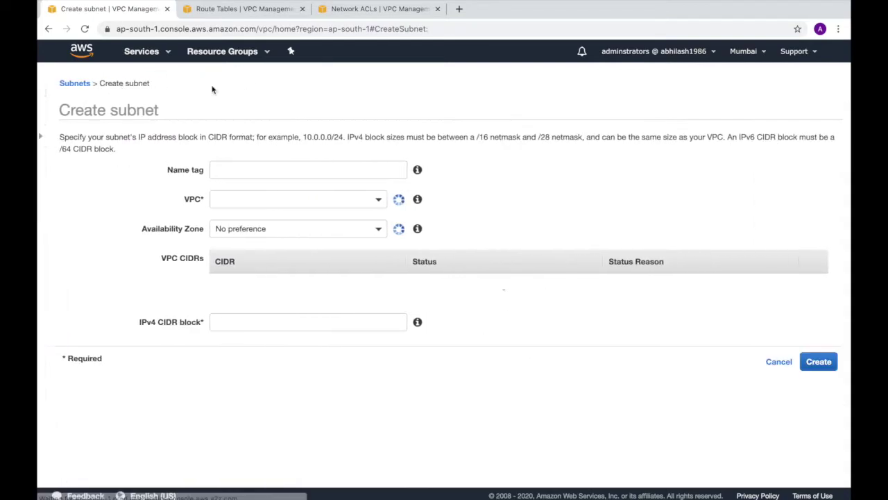
{"action": "left_click", "coordinate": [249, 177]}
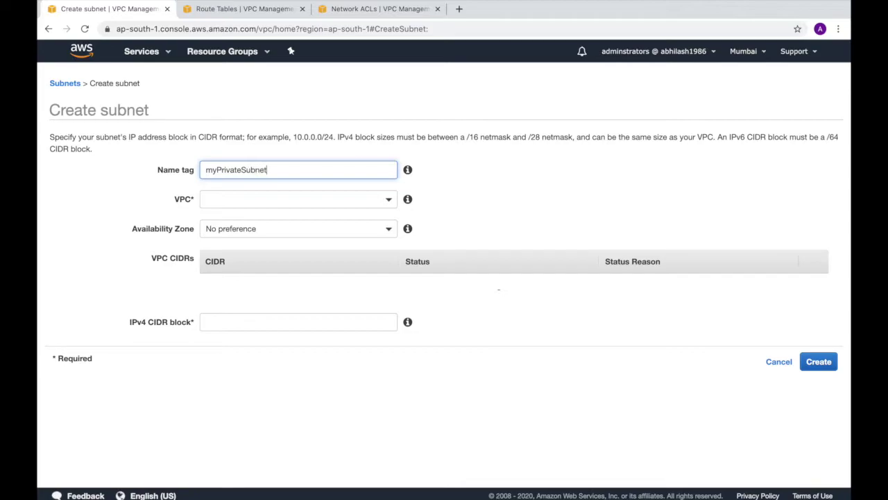
{"action": "left_click", "coordinate": [263, 197]}
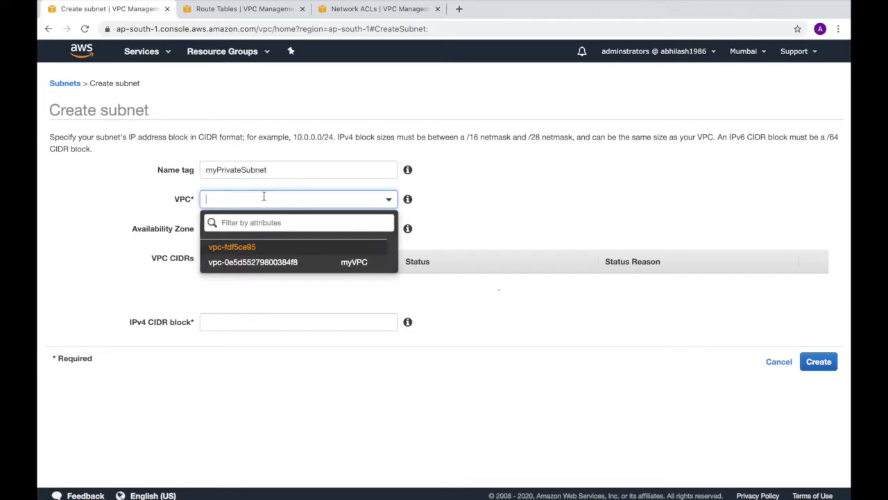
{"action": "left_click", "coordinate": [288, 262]}
Set availability zone ap-south-1a and IPv4 CIDR block 10.0.1.0/24 for myPrivateSubnet, and create the subnet
{"action": "left_click", "coordinate": [281, 229]}
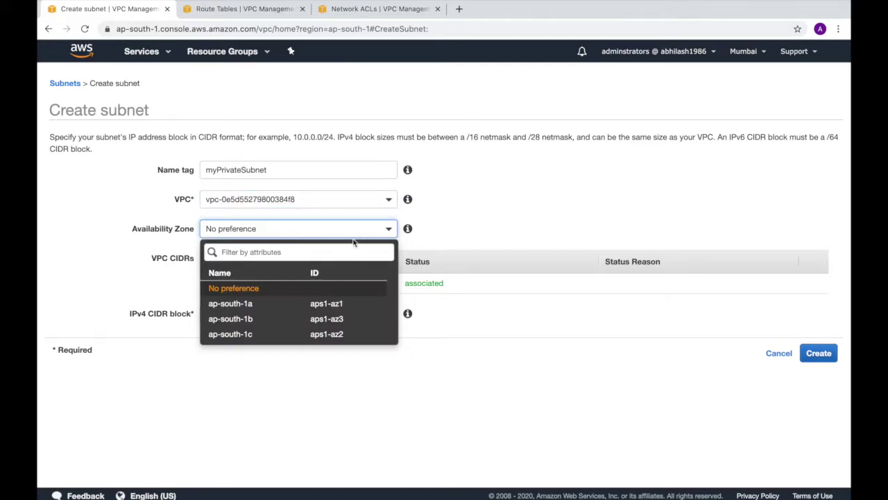
{"action": "left_click", "coordinate": [263, 306]}
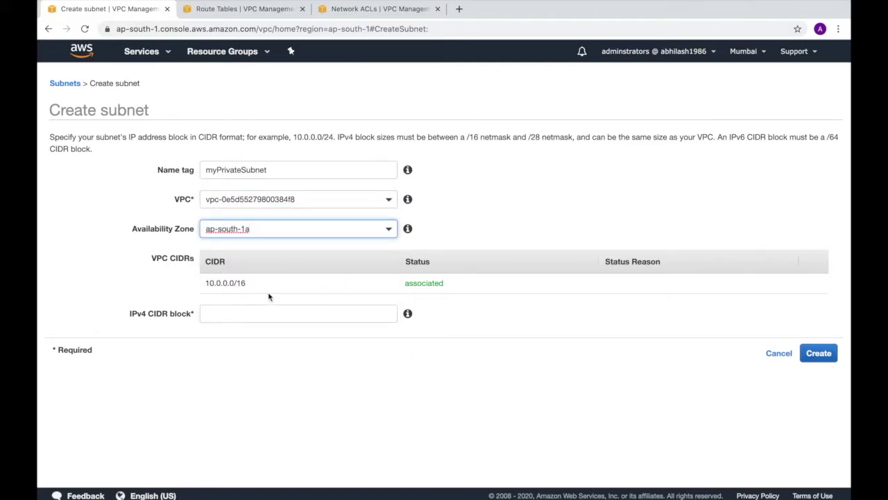
{"action": "left_click", "coordinate": [240, 318]}
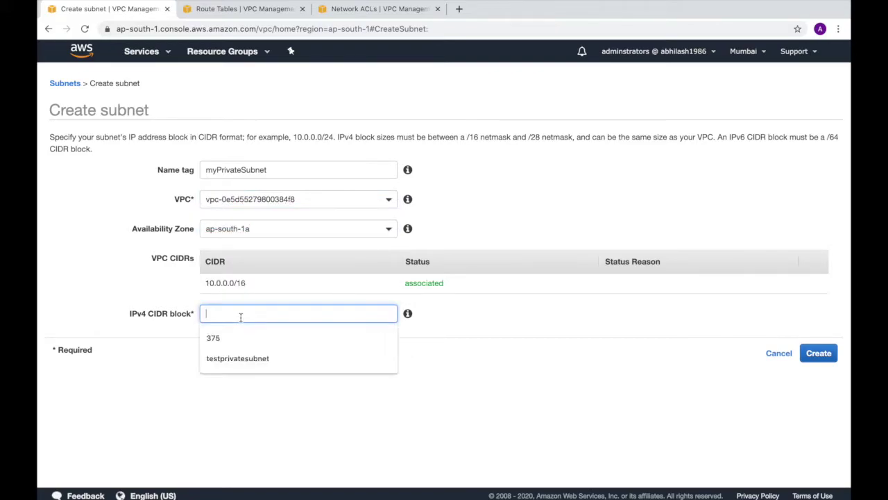
{"action": "type", "text": "10.0.1.0/24"}
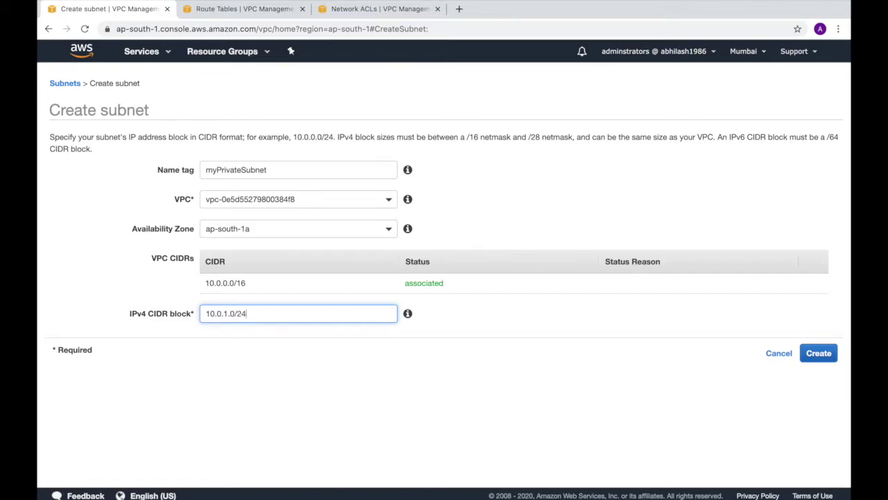
{"action": "left_click", "coordinate": [817, 357]}
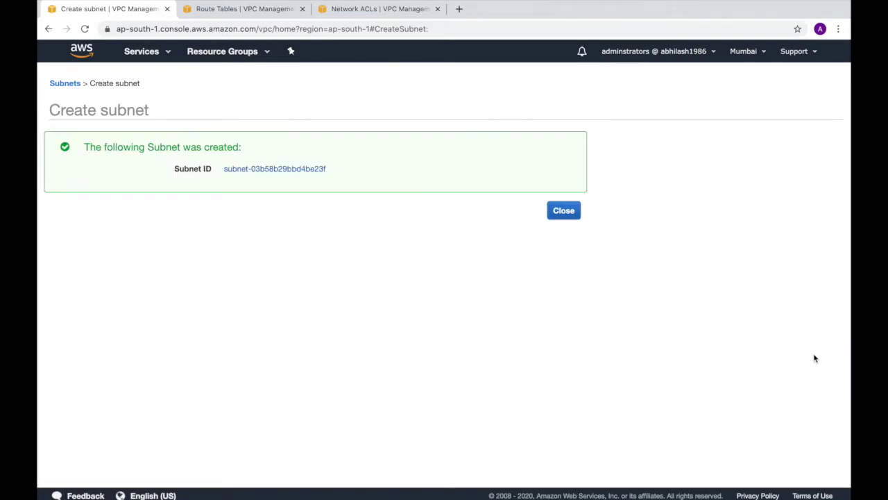
{"action": "left_click", "coordinate": [553, 211]}
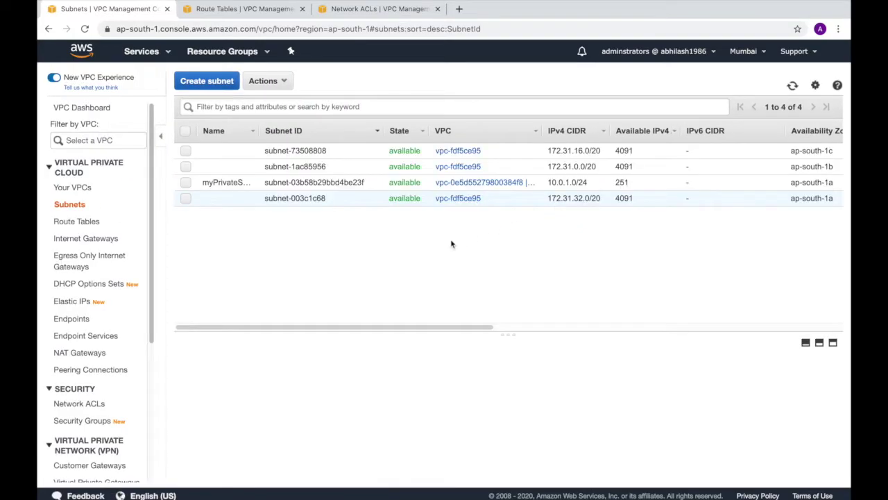
Start a second subnet with name tag myPublicSubnet and myVPC as its VPC
{"action": "left_click", "coordinate": [208, 81]}
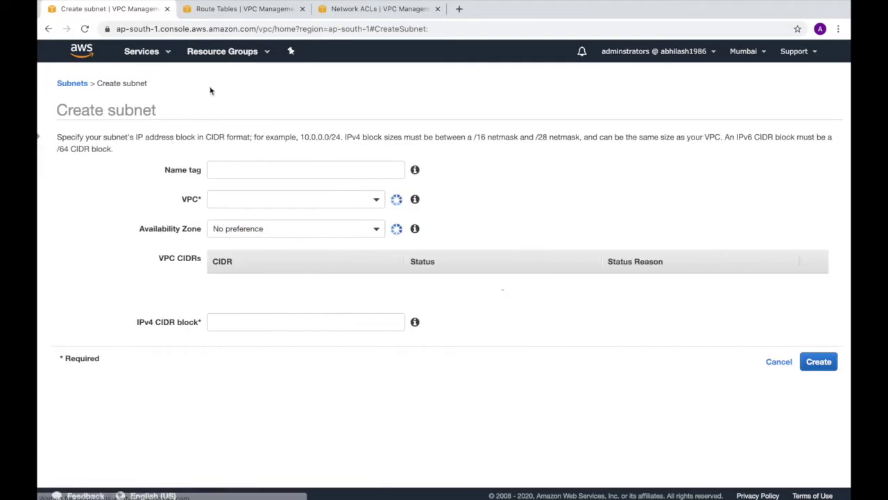
{"action": "left_click", "coordinate": [238, 171]}
{"action": "type", "text": "myPublicSubnet"}
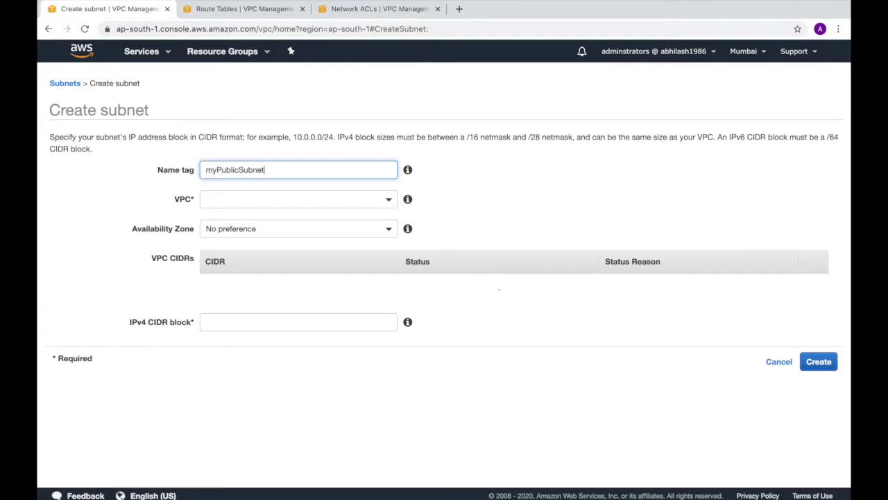
{"action": "left_click", "coordinate": [260, 197]}
{"action": "left_click", "coordinate": [248, 260]}
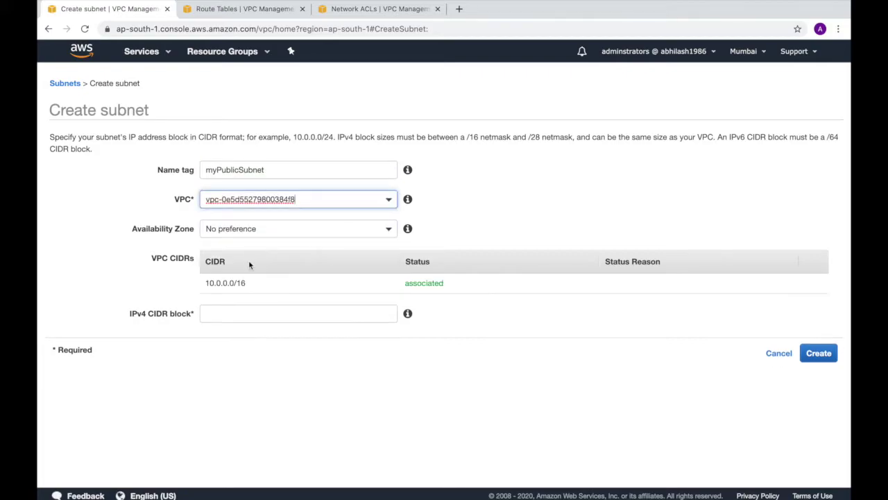
Set availability zone ap-south-1b and IPv4 CIDR block 10.0.0.0/24 for myPublicSubnet, and create the subnet
{"action": "left_click", "coordinate": [263, 231]}
{"action": "left_click", "coordinate": [243, 318]}
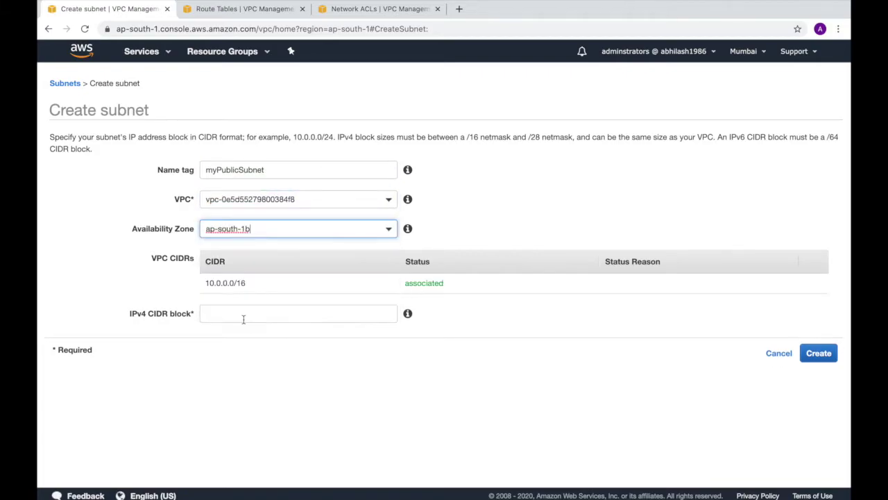
{"action": "left_click", "coordinate": [251, 312]}
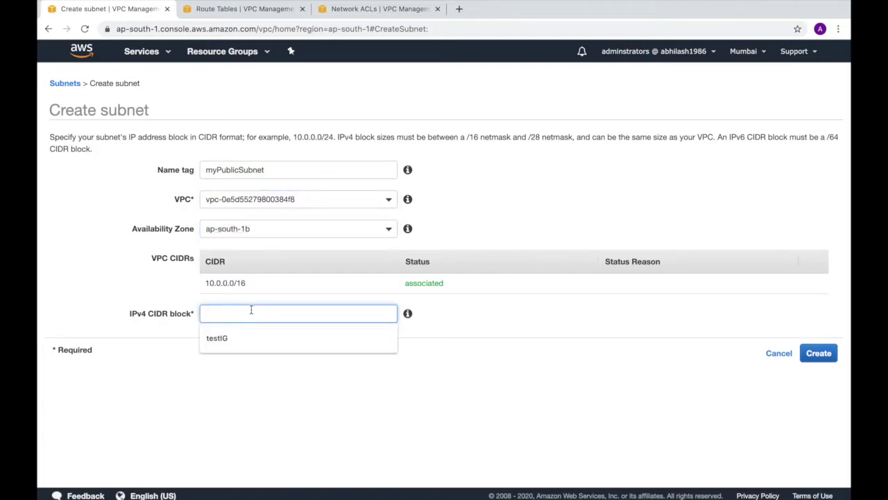
{"action": "type", "text": "10.0.0.0/24"}
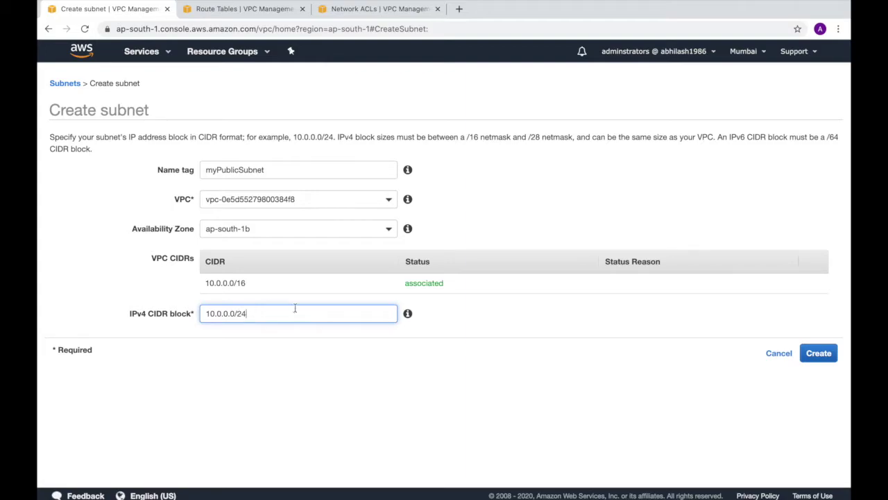
{"action": "left_click", "coordinate": [820, 356]}
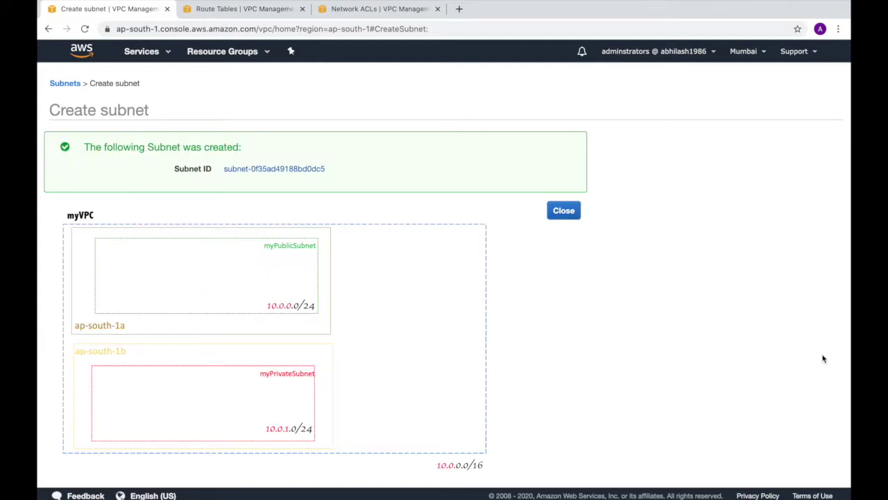
{"action": "left_click", "coordinate": [574, 212]}
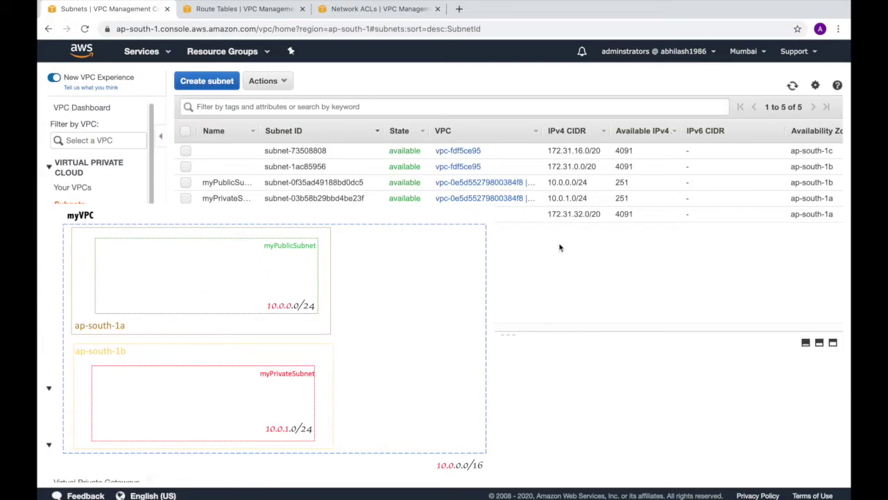
Check the written task list and create an internet gateway with name tag myInternetGateway
{"action": "key", "text": "alt+Tab"}
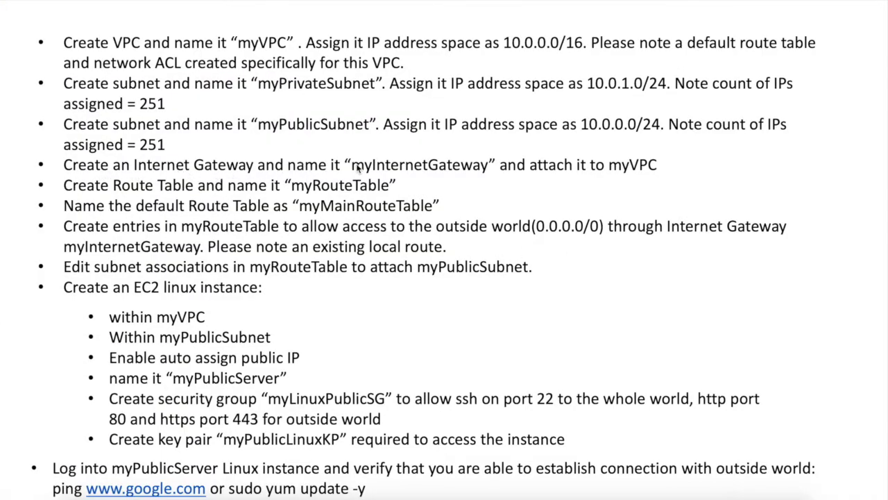
{"action": "key", "text": "ctrl+Right"}
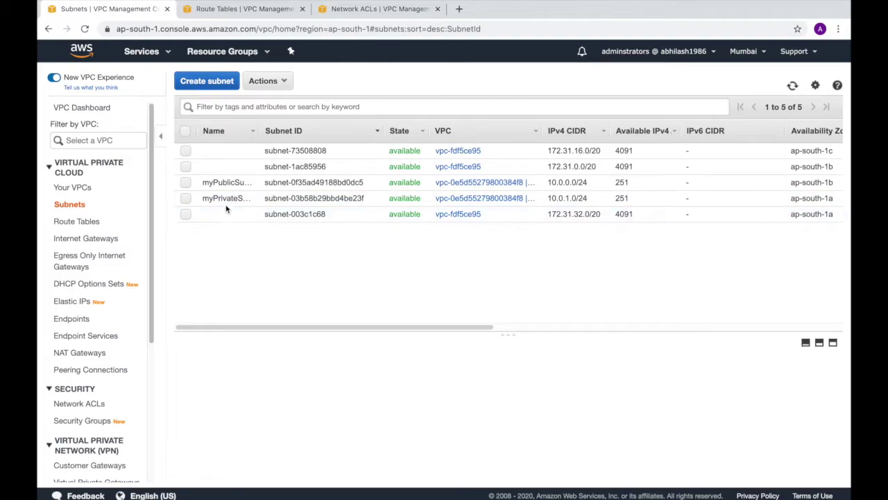
{"action": "left_click", "coordinate": [81, 239]}
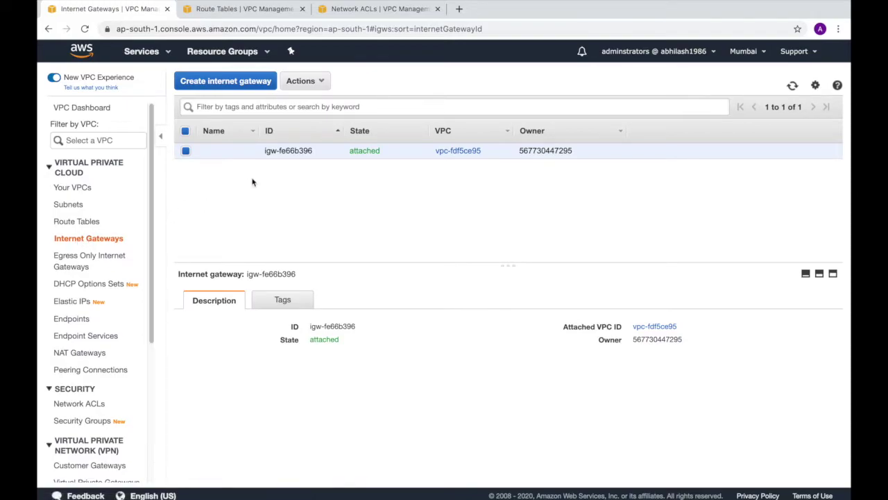
{"action": "left_click", "coordinate": [238, 82]}
{"action": "left_click", "coordinate": [218, 160]}
{"action": "type", "text": "myInternetGateway"}
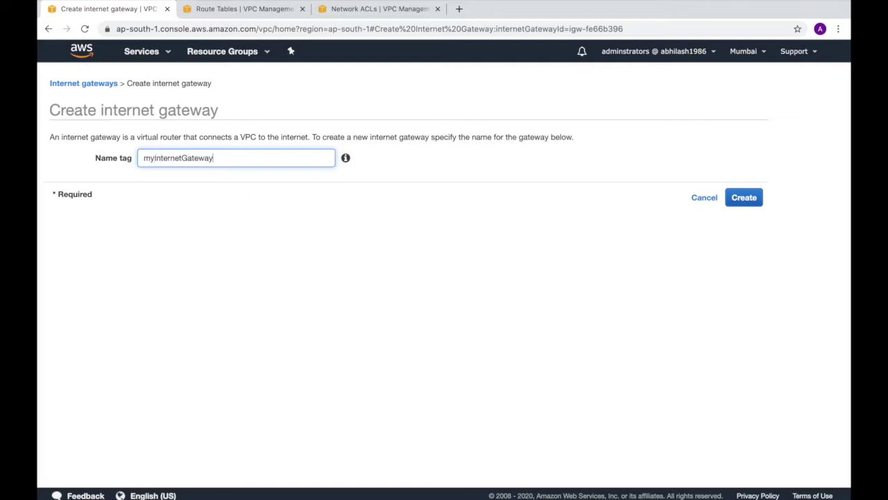
{"action": "left_click", "coordinate": [743, 197]}
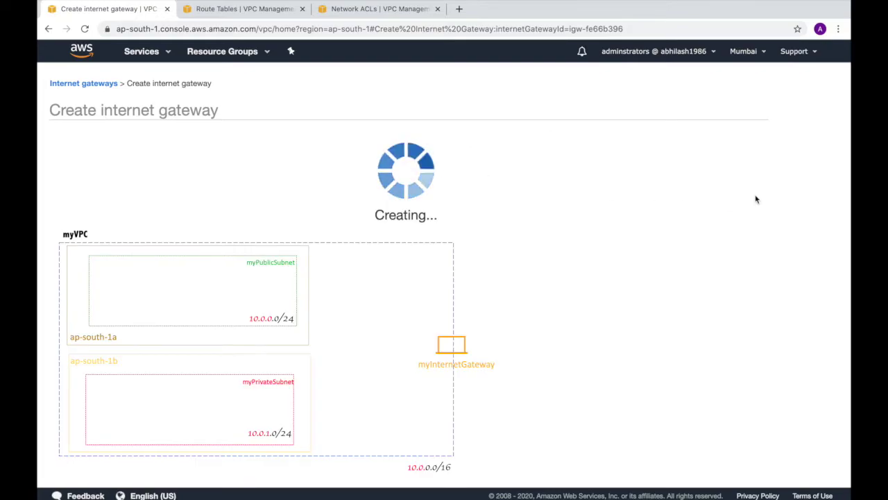
{"action": "left_click", "coordinate": [557, 208]}
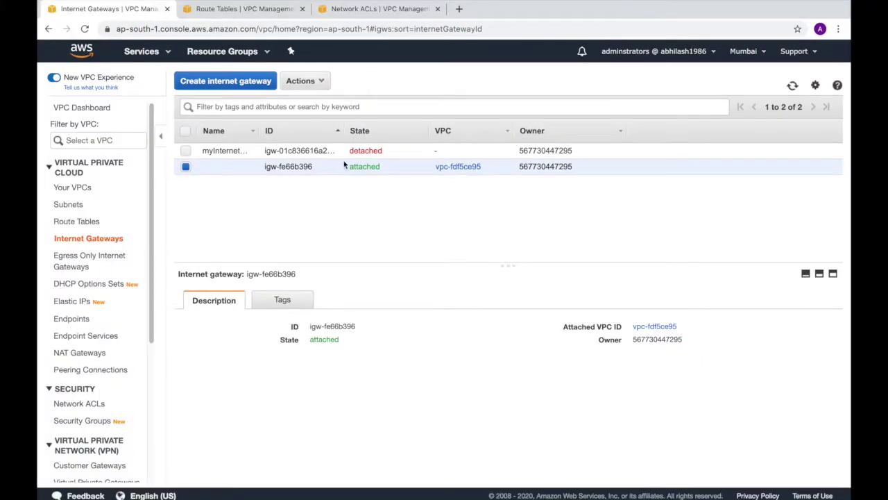
Select only the internet gateway myInternetGateway and attach it to myVPC
{"action": "left_click", "coordinate": [187, 152]}
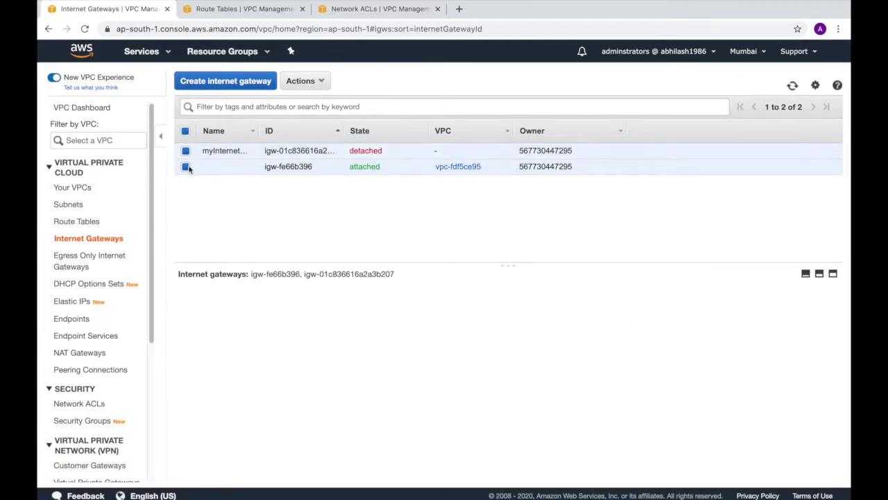
{"action": "left_click", "coordinate": [186, 166]}
{"action": "left_click", "coordinate": [302, 81]}
{"action": "left_click", "coordinate": [318, 113]}
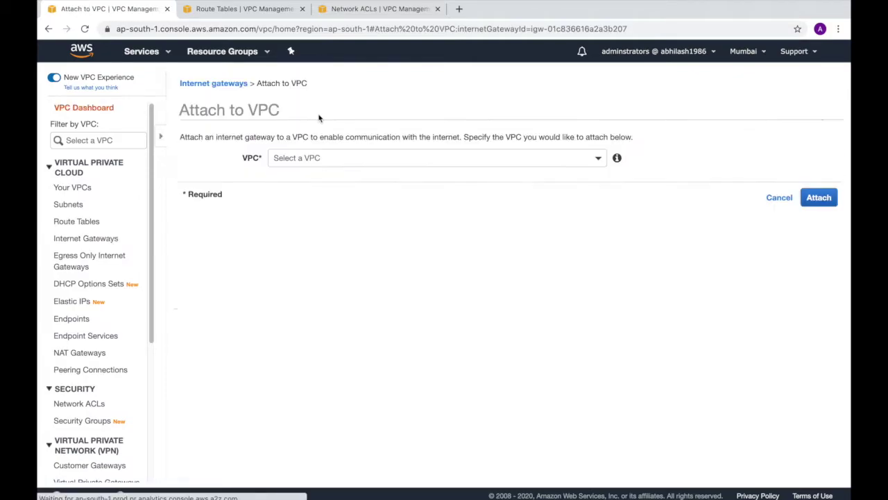
{"action": "left_click", "coordinate": [441, 157]}
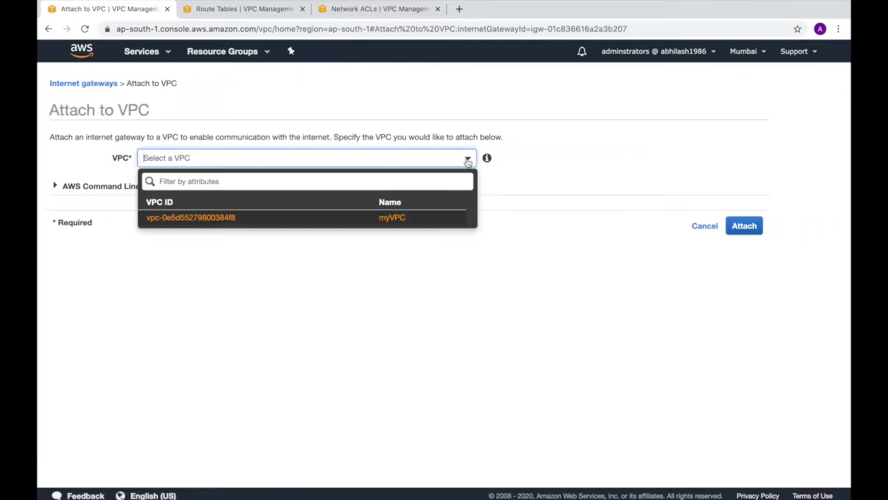
{"action": "left_click", "coordinate": [382, 217]}
{"action": "left_click", "coordinate": [747, 227]}
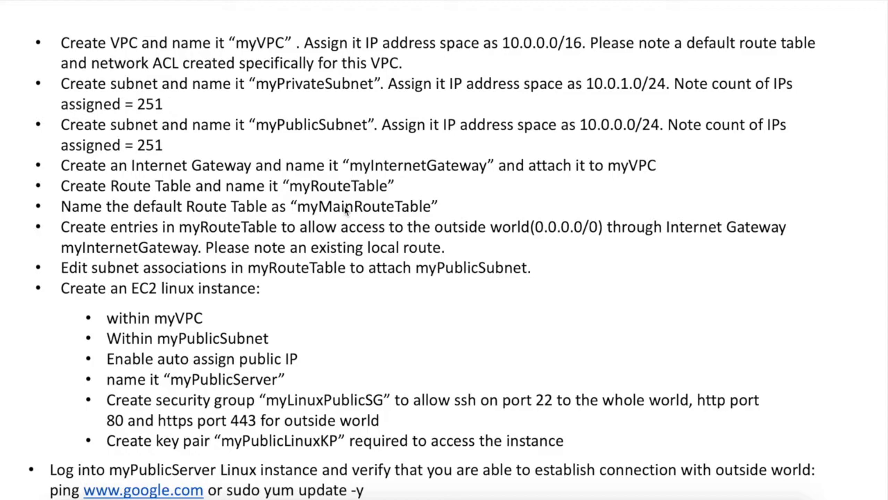
Return from the task list to the VPC console and create a route table with name tag myRouteTable in myVPC
{"action": "key", "text": "ctrl+Right"}
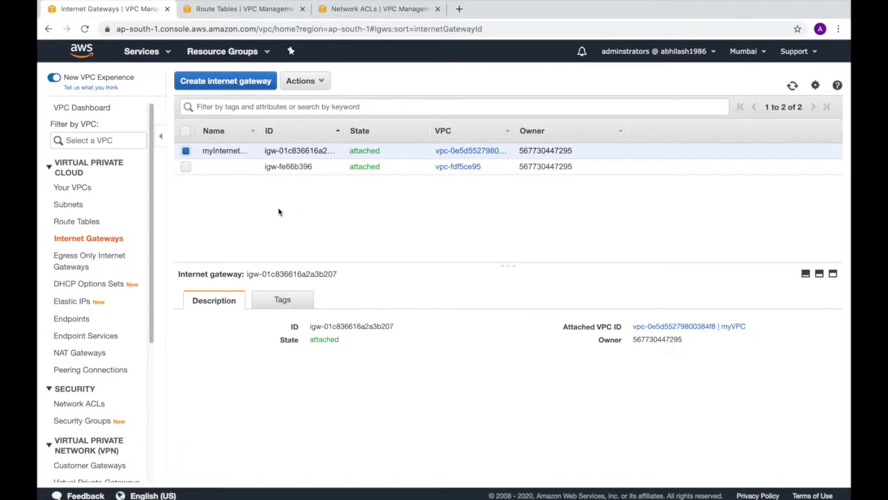
{"action": "left_click", "coordinate": [76, 222]}
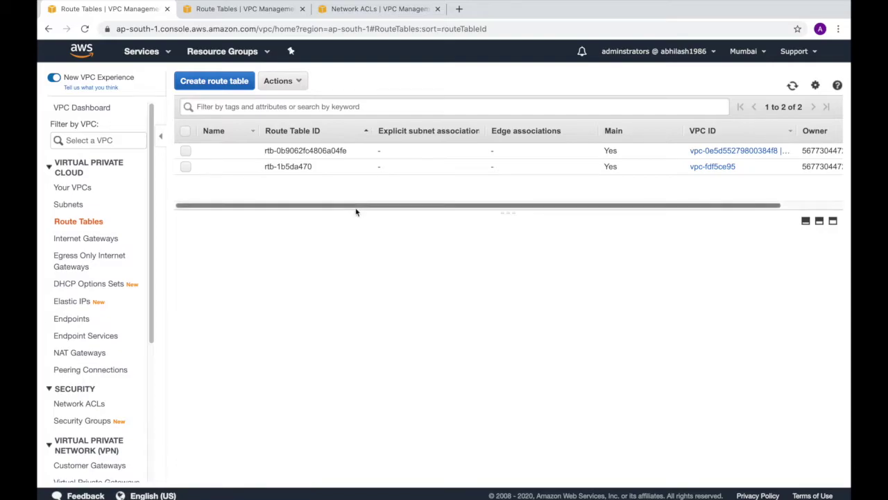
{"action": "left_click_drag", "start_coordinate": [358, 208], "coordinate": [275, 201]}
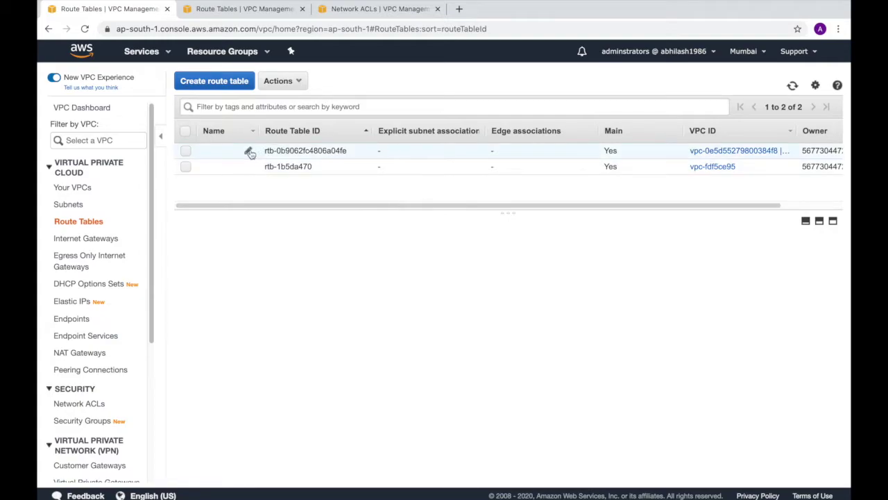
{"action": "left_click", "coordinate": [227, 90]}
{"action": "left_click", "coordinate": [260, 158]}
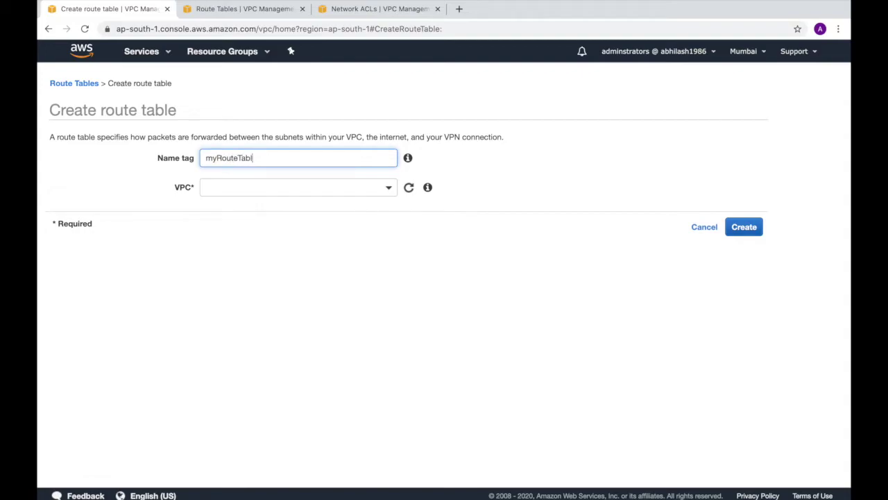
{"action": "left_click", "coordinate": [254, 185]}
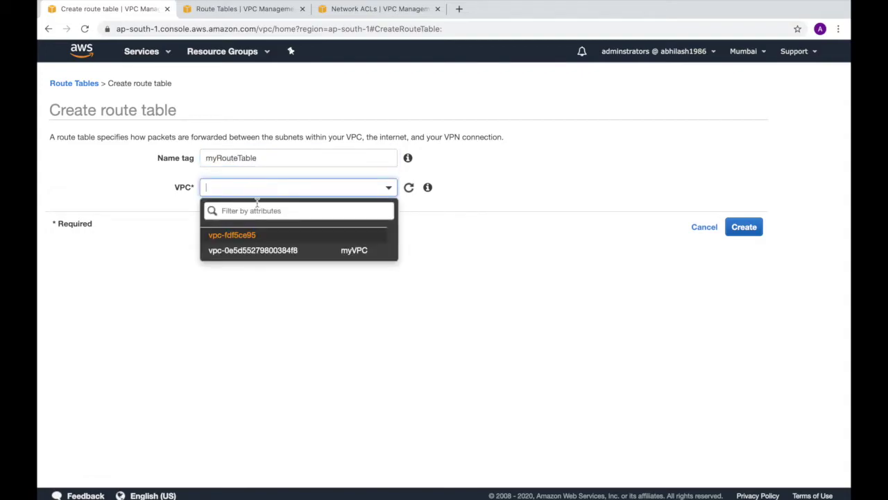
{"action": "left_click", "coordinate": [260, 250]}
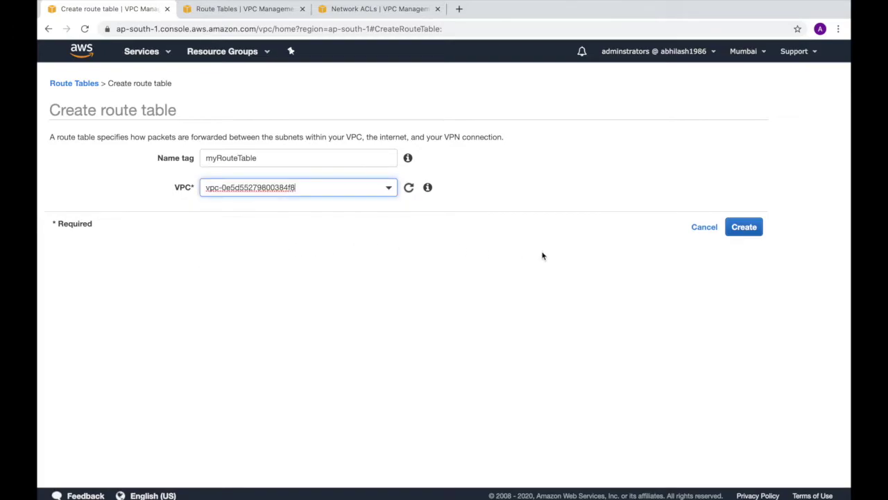
{"action": "left_click", "coordinate": [741, 227]}
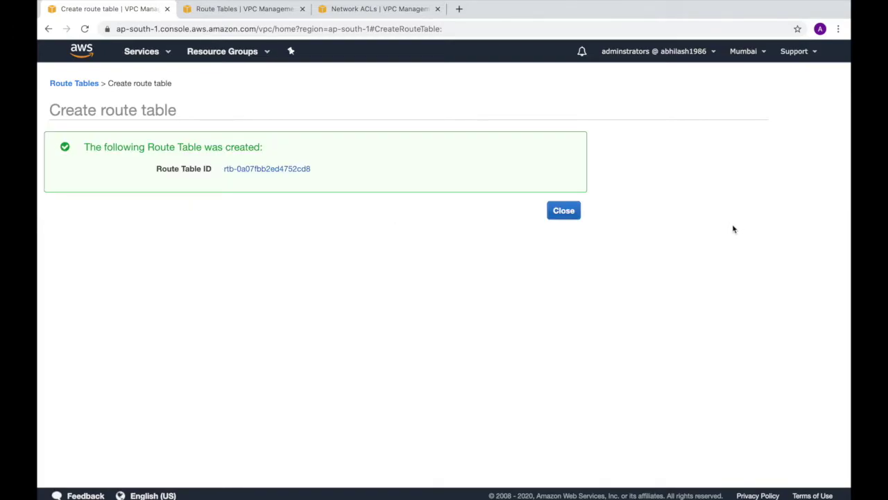
{"action": "left_click", "coordinate": [544, 211]}
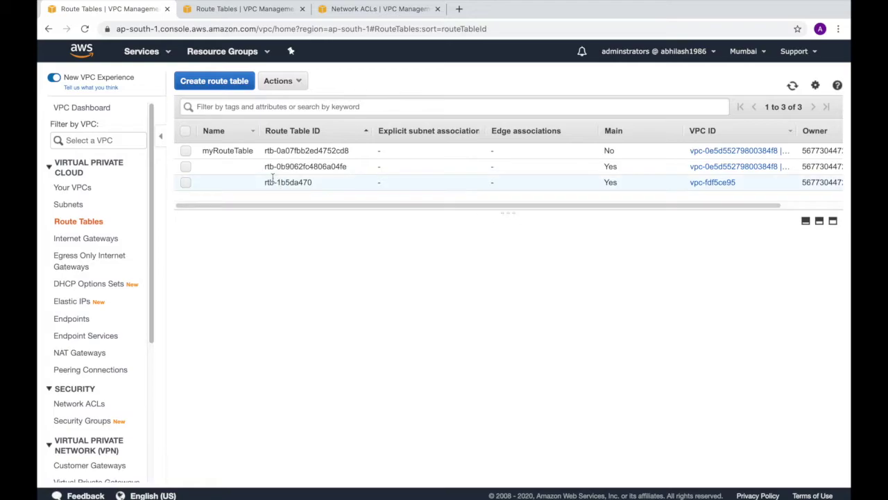
Name myVPC's default main route table myMainRouteTable and widen the name column to fit the full name
{"action": "left_click", "coordinate": [247, 166]}
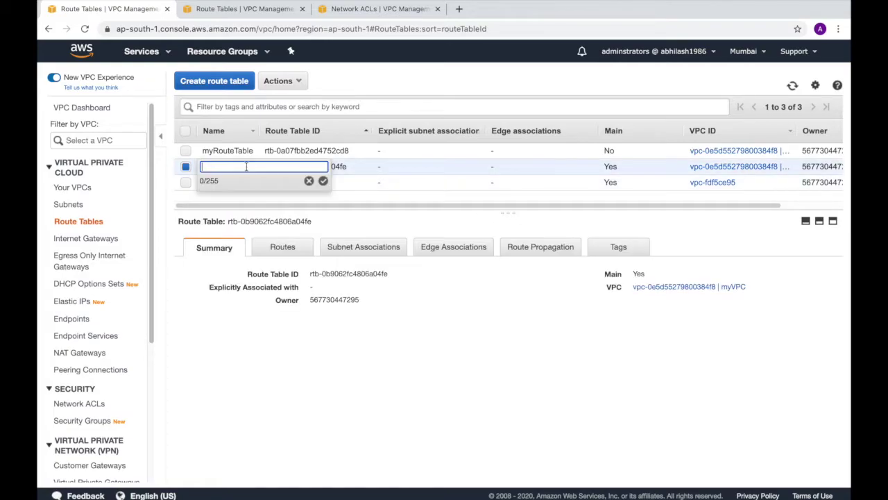
{"action": "type", "text": "myMainRouteTable"}
{"action": "left_click", "coordinate": [322, 181]}
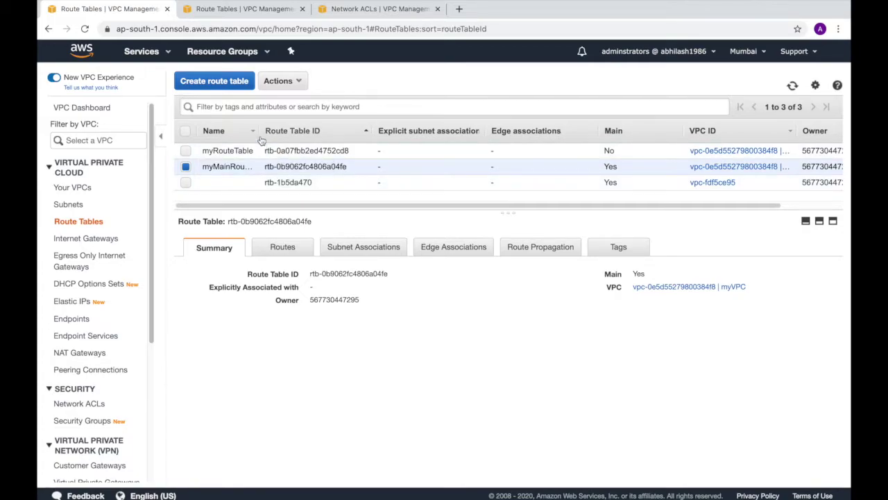
{"action": "left_click_drag", "start_coordinate": [261, 130], "coordinate": [309, 131]}
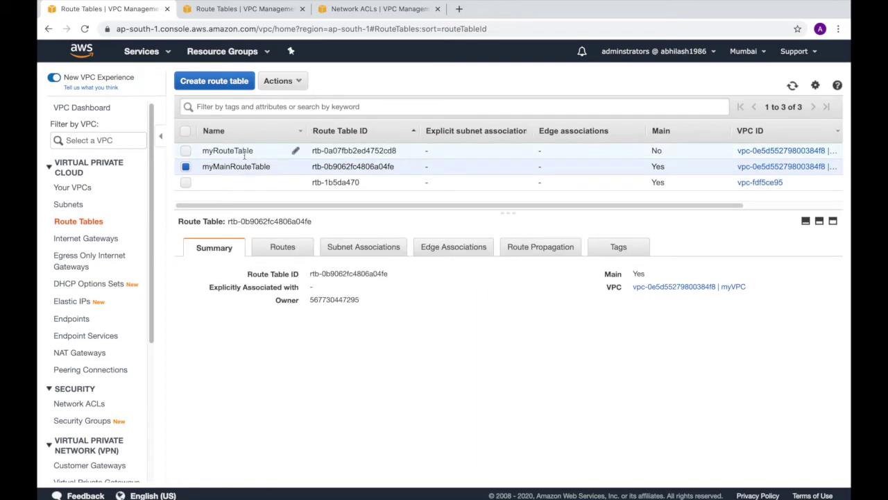
Check the written task list, and examine the existing routes of myRouteTable with only that table selected
{"action": "key", "text": "ctrl+Left"}
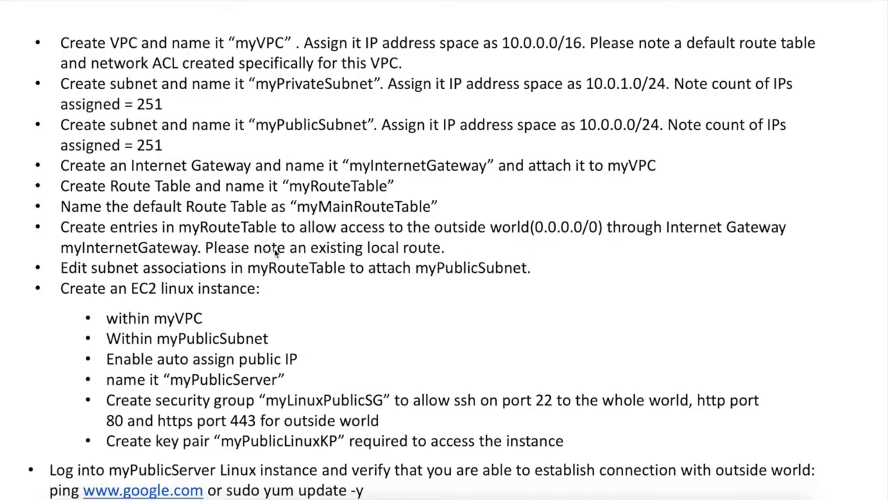
{"action": "key", "text": "ctrl+Right"}
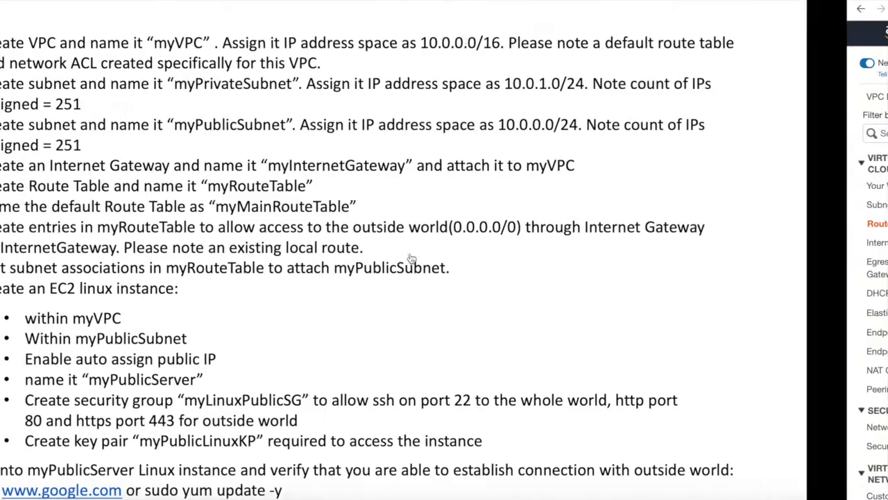
{"action": "left_click", "coordinate": [186, 150]}
{"action": "left_click", "coordinate": [186, 166]}
{"action": "left_click", "coordinate": [292, 251]}
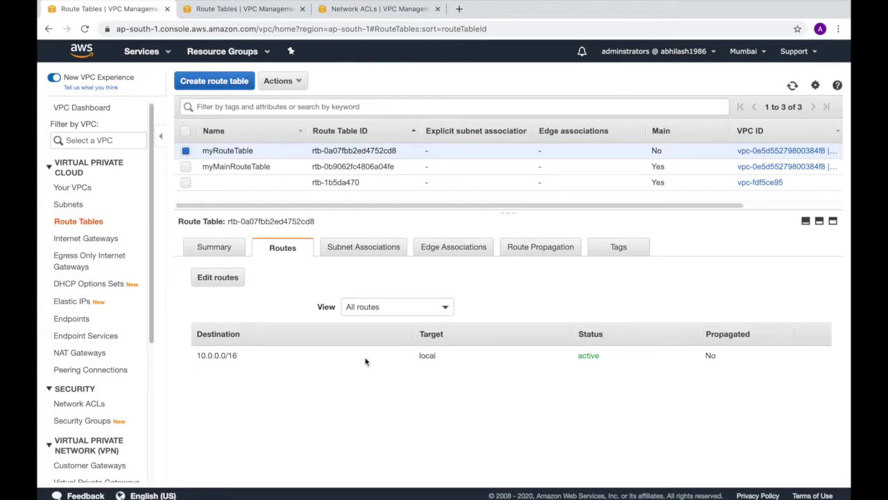
Add a route to myRouteTable with destination 0.0.0.0/0 and internet gateway myInternetGateway as target, and save the routes
{"action": "left_click", "coordinate": [230, 278]}
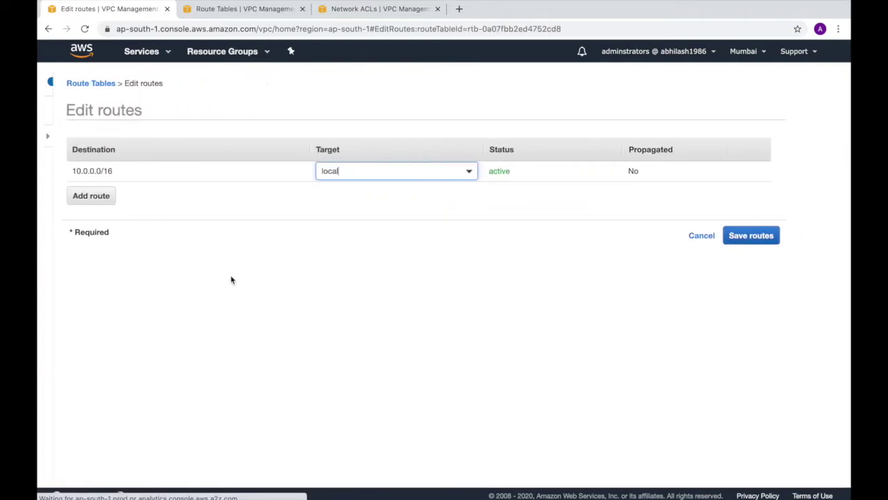
{"action": "left_click", "coordinate": [74, 196]}
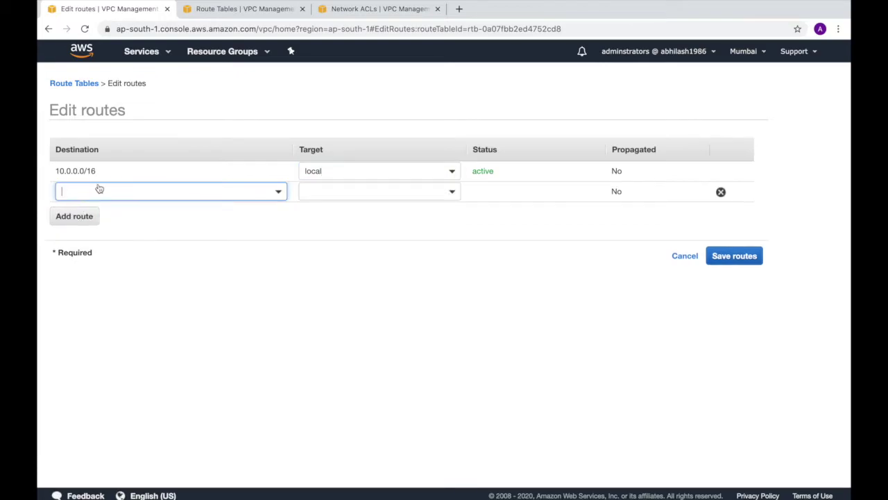
{"action": "type", "text": "0.0.0.0/0"}
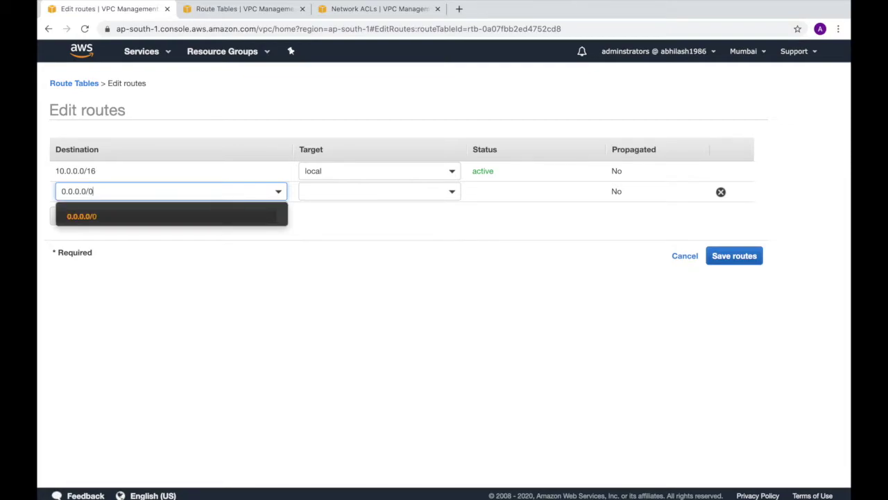
{"action": "left_click", "coordinate": [379, 190]}
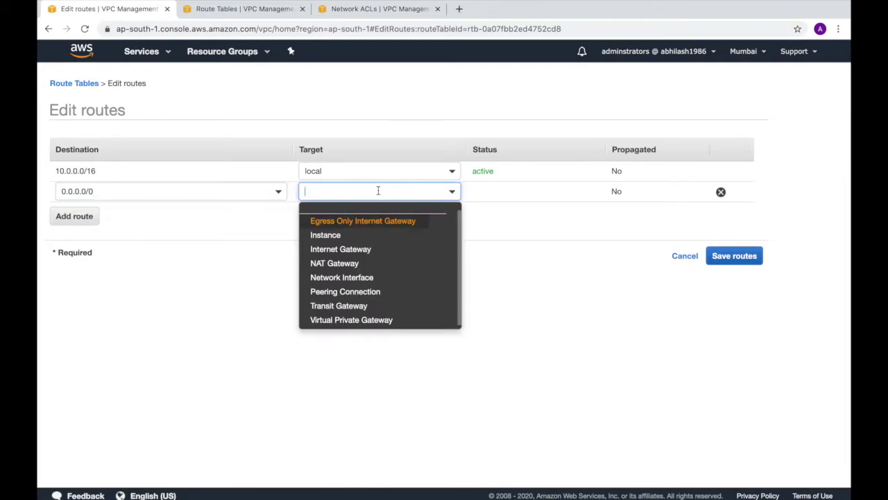
{"action": "left_click", "coordinate": [339, 250]}
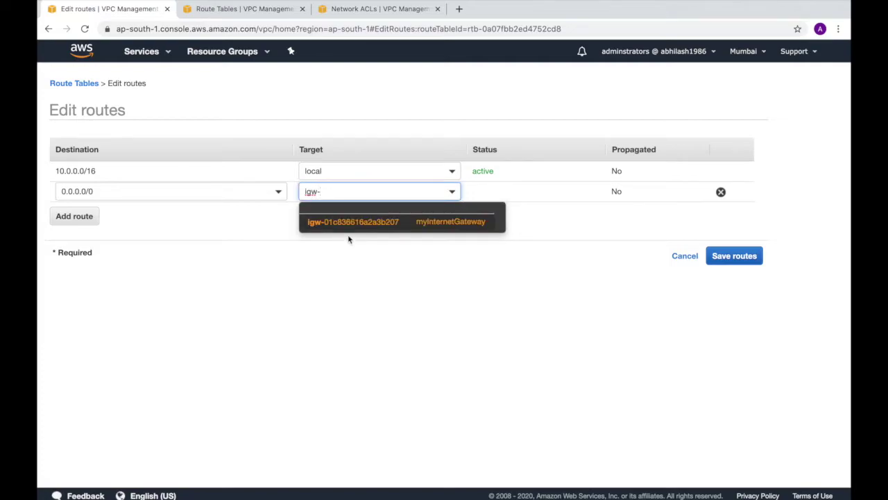
{"action": "left_click", "coordinate": [361, 222]}
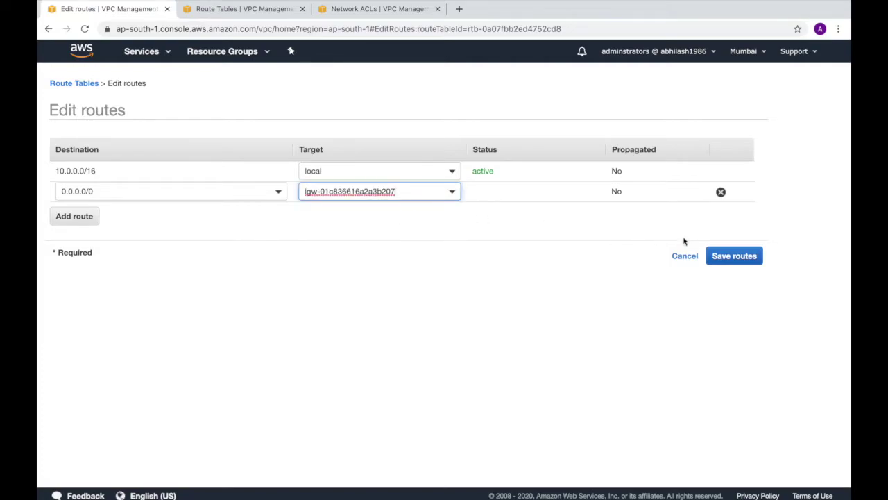
{"action": "left_click", "coordinate": [743, 257]}
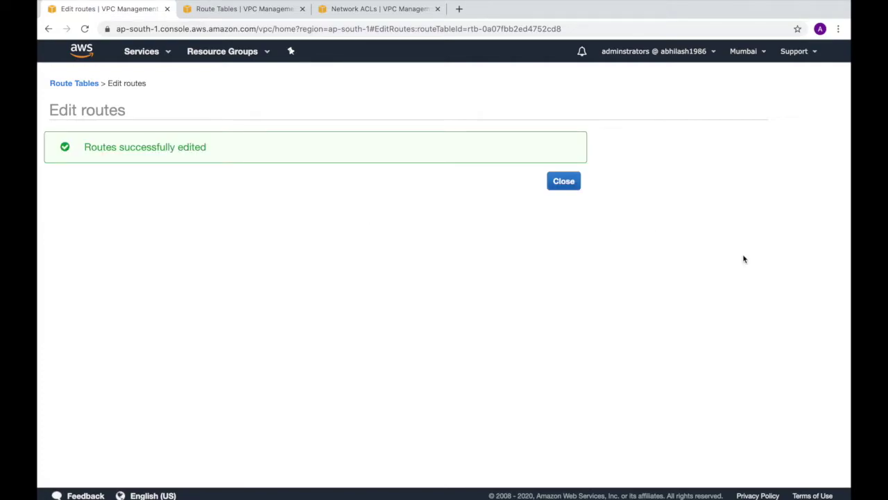
{"action": "left_click", "coordinate": [565, 186]}
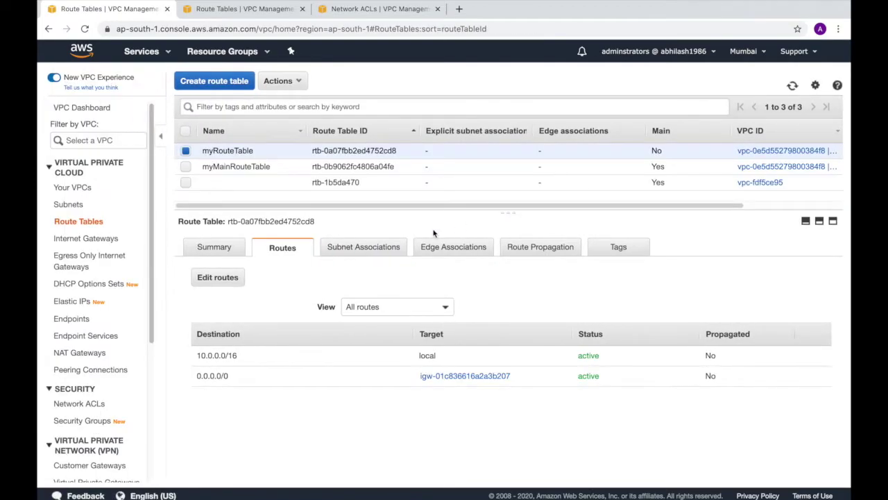
Check the written task list and examine the route table currently associated with the subnet myPublicSubnet
{"action": "key", "text": "super+Tab"}
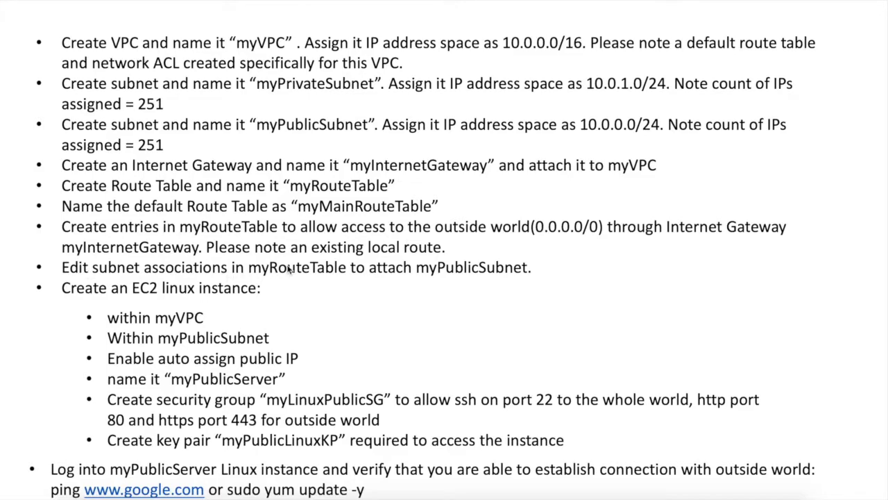
{"action": "key", "text": "super+Tab"}
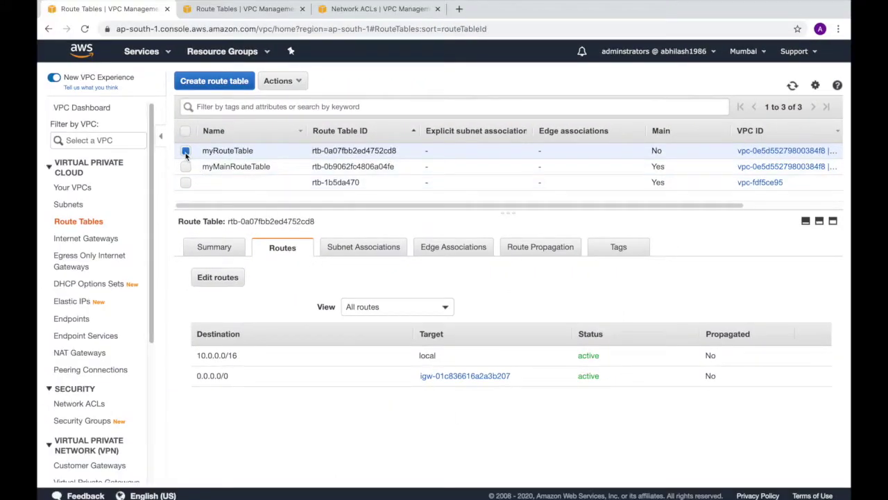
{"action": "left_click", "coordinate": [69, 204]}
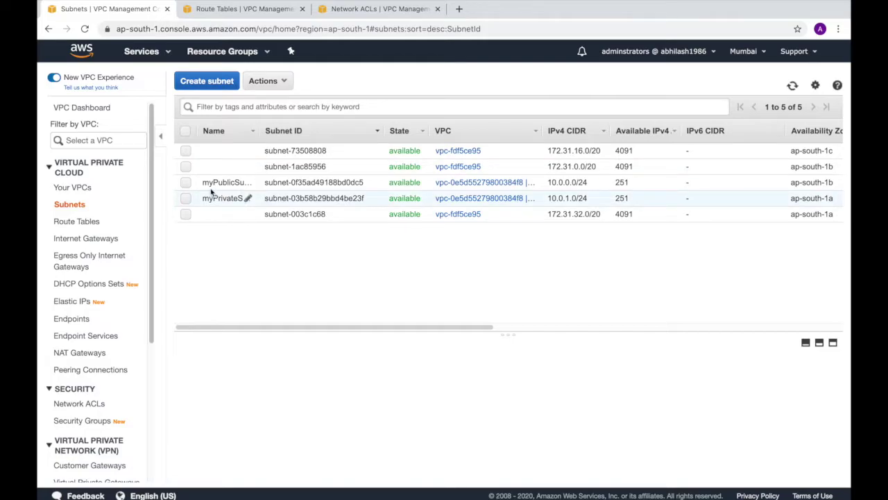
{"action": "left_click", "coordinate": [186, 182]}
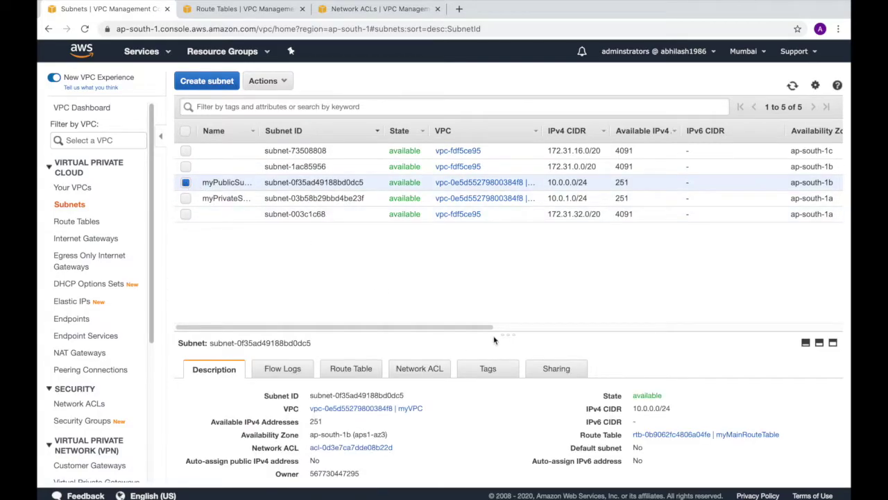
{"action": "left_click_drag", "start_coordinate": [499, 335], "coordinate": [489, 267]}
{"action": "left_click", "coordinate": [351, 306]}
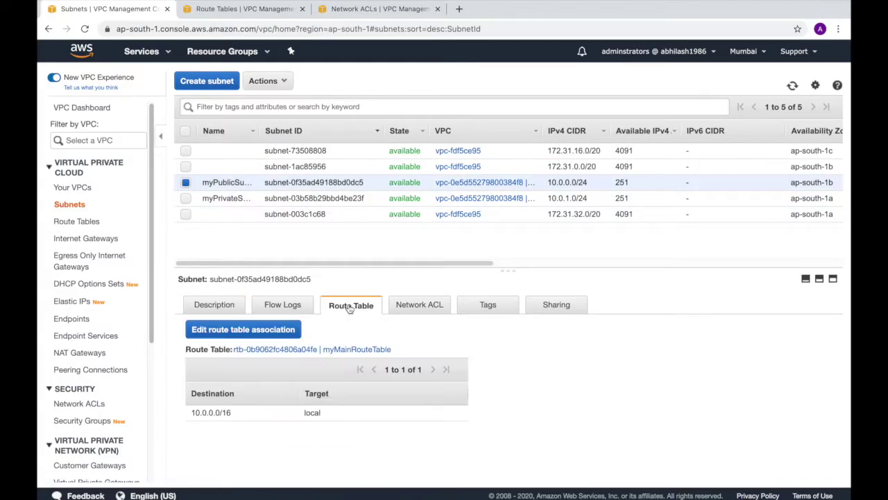
Change the route table association of myPublicSubnet to myRouteTable and save it
{"action": "left_click", "coordinate": [236, 329]}
{"action": "left_click", "coordinate": [390, 177]}
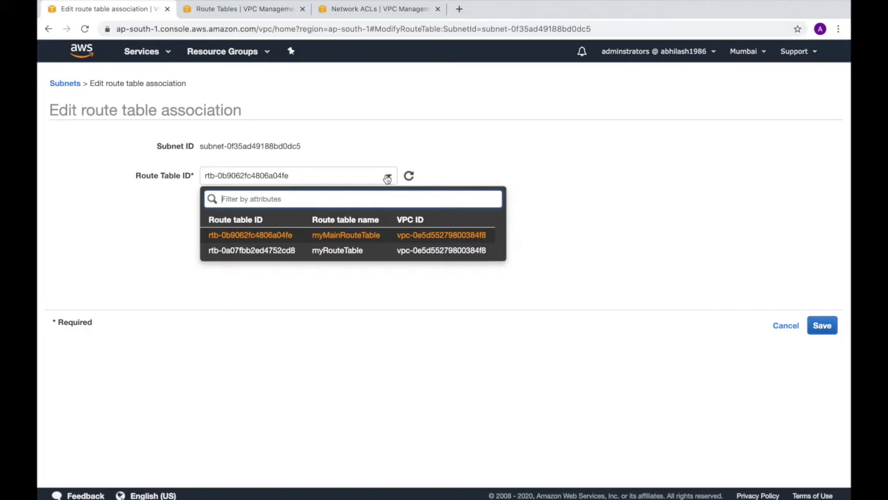
{"action": "left_click", "coordinate": [347, 251]}
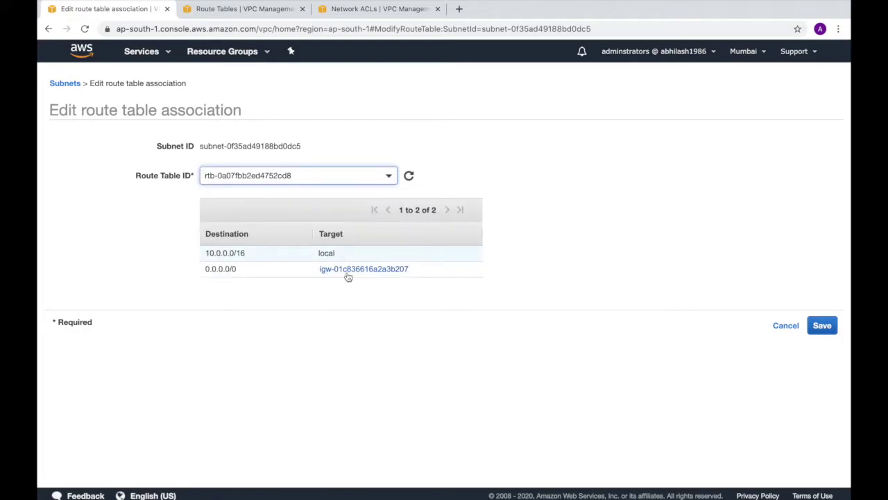
{"action": "left_click", "coordinate": [820, 330]}
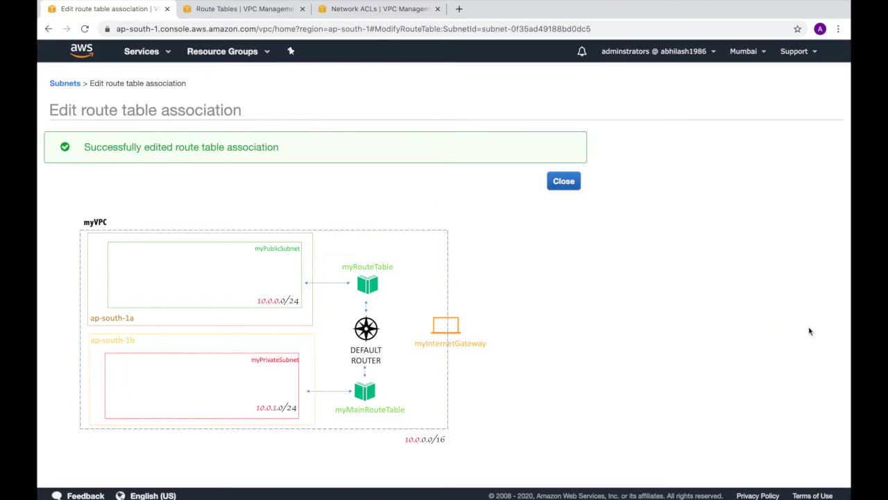
{"action": "left_click", "coordinate": [562, 185]}
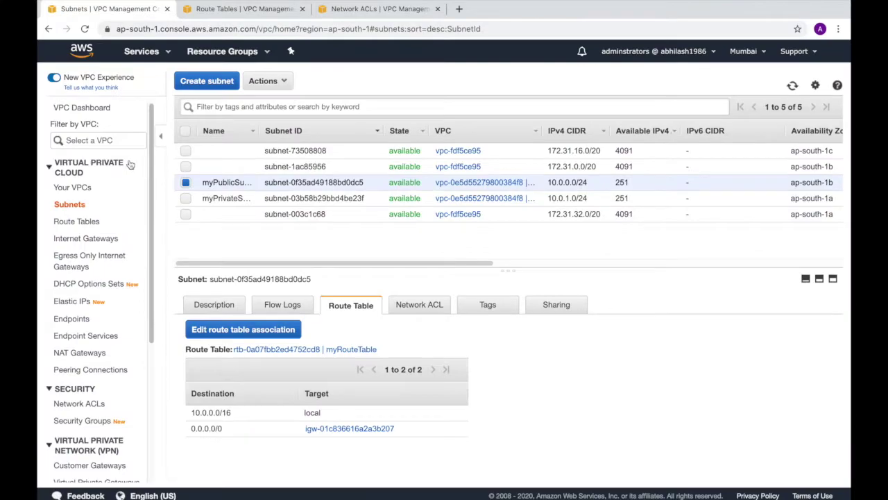
Start launching an EC2 instance from the VPC dashboard and close the Route Tables and Network ACLs pages
{"action": "left_click", "coordinate": [88, 109]}
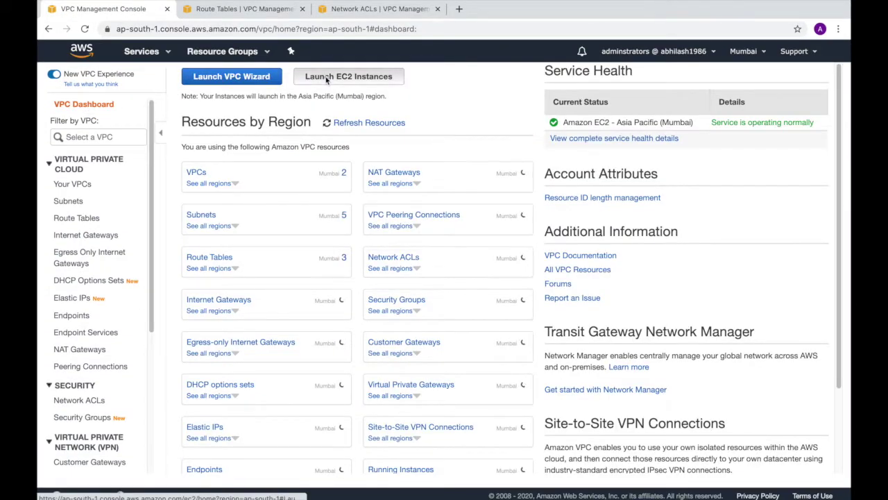
{"action": "left_click", "coordinate": [318, 76]}
{"action": "left_click", "coordinate": [438, 9]}
{"action": "left_click", "coordinate": [437, 9]}
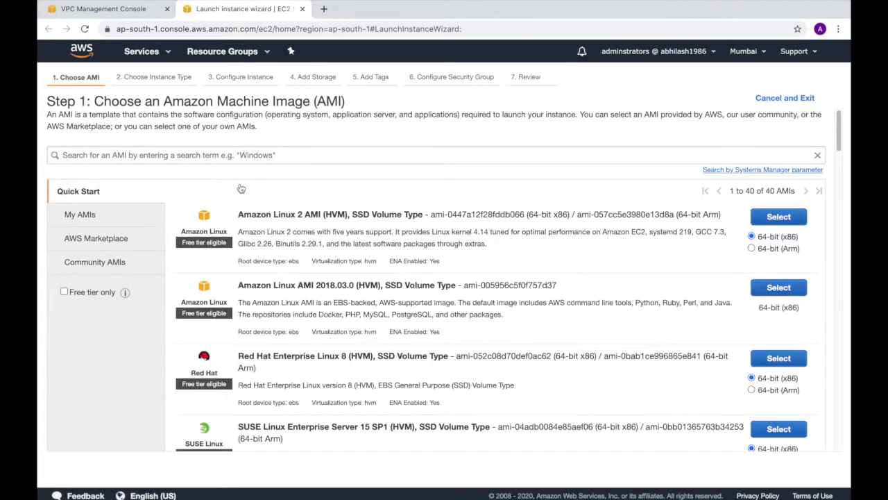
Restrict the images to free tier only and choose Amazon Linux 2 AMI (HVM), 64-bit (x86), with instance type t2.micro
{"action": "left_click", "coordinate": [64, 292]}
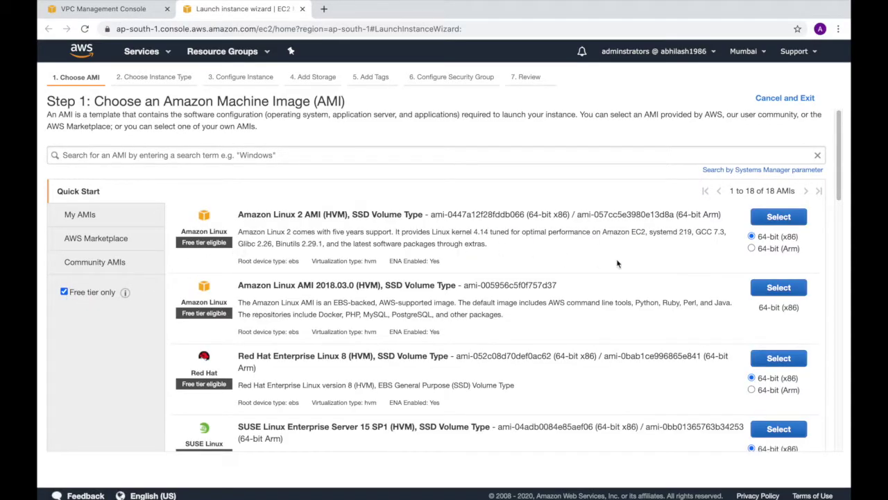
{"action": "left_click", "coordinate": [779, 218]}
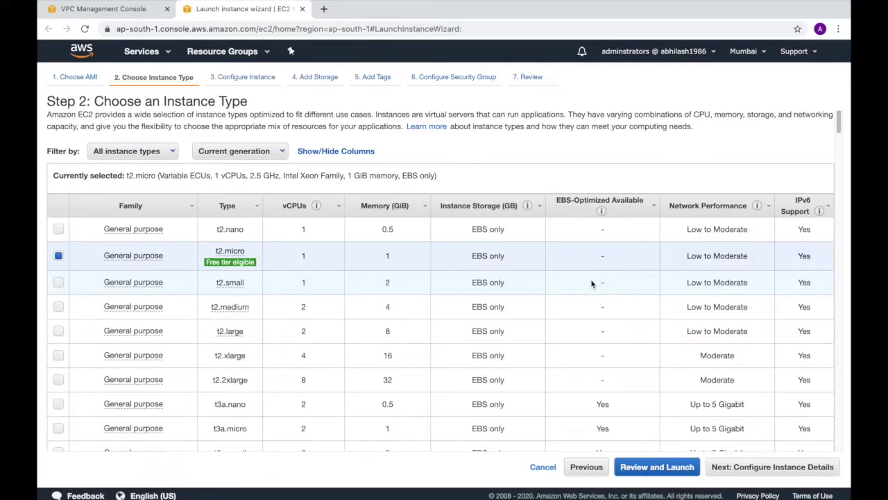
{"action": "left_click", "coordinate": [747, 467]}
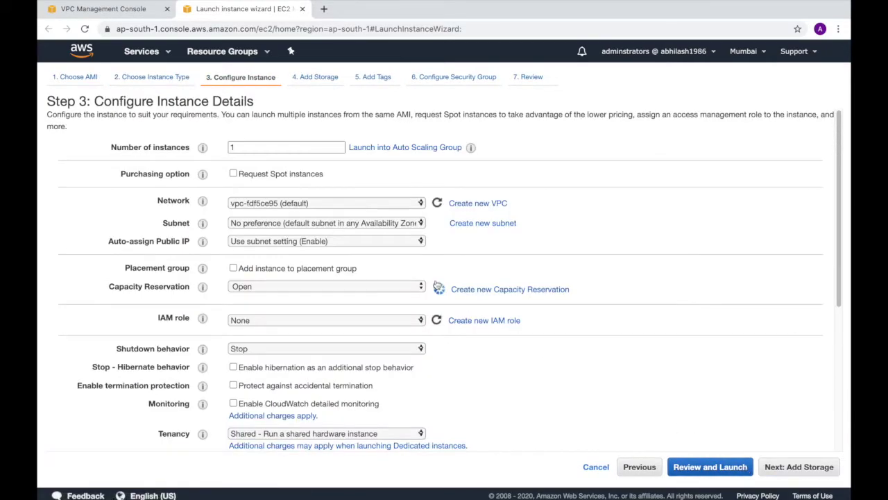
Configure the instance details with network myVPC, subnet myPublicSubnet and auto-assign public IP enabled, and continue to storage
{"action": "left_click", "coordinate": [416, 203]}
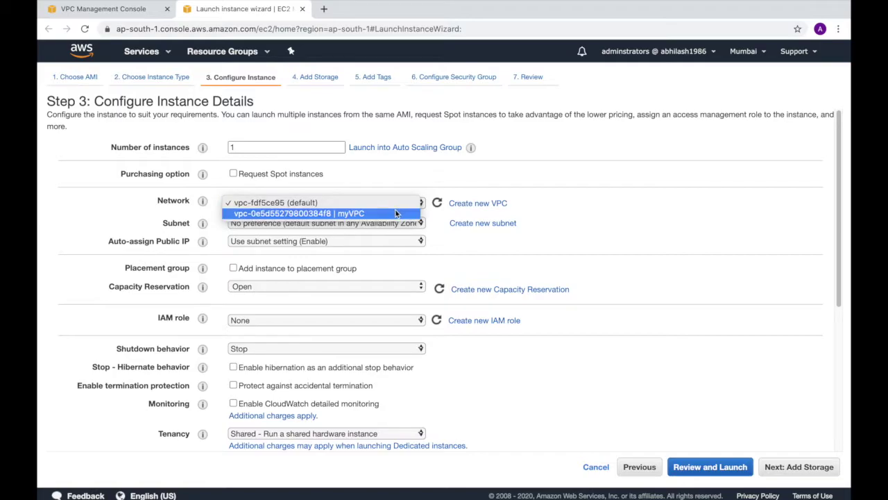
{"action": "left_click", "coordinate": [395, 213]}
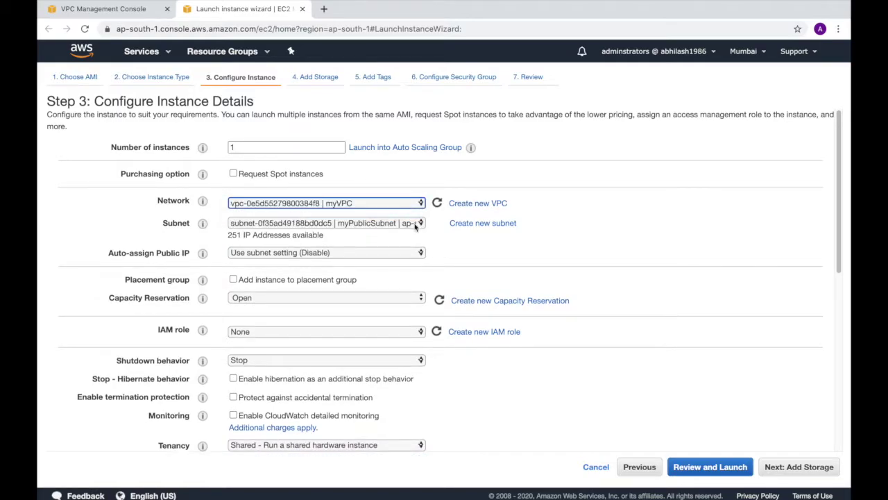
{"action": "left_click", "coordinate": [419, 224]}
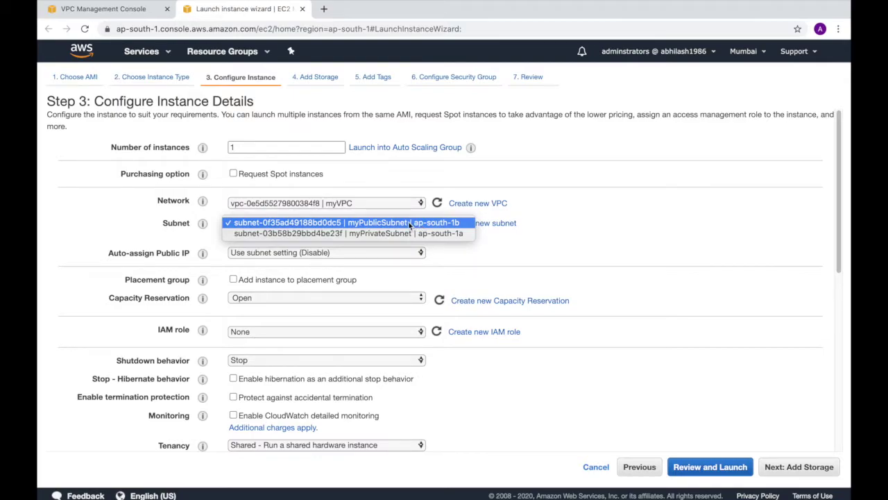
{"action": "left_click", "coordinate": [410, 224]}
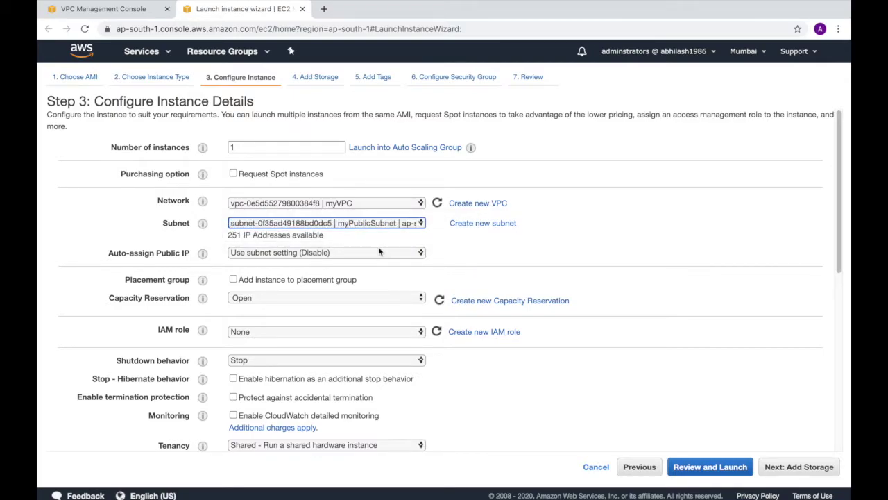
{"action": "left_click", "coordinate": [414, 253]}
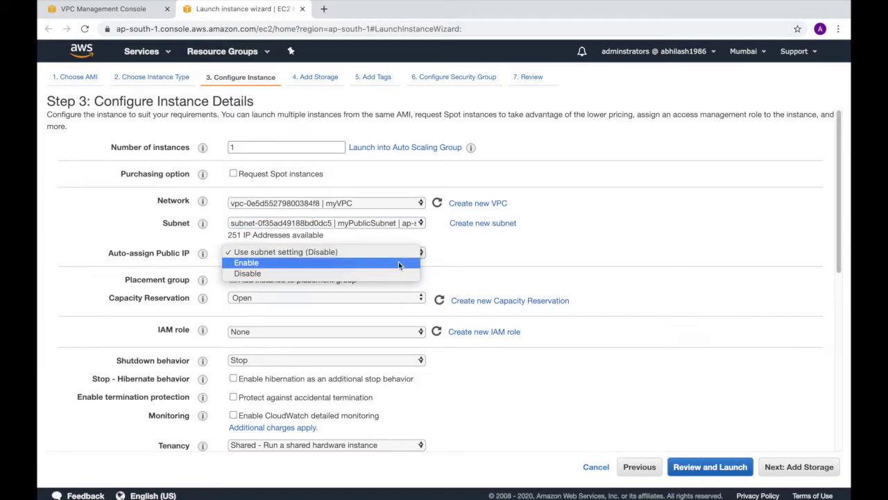
{"action": "left_click", "coordinate": [399, 262]}
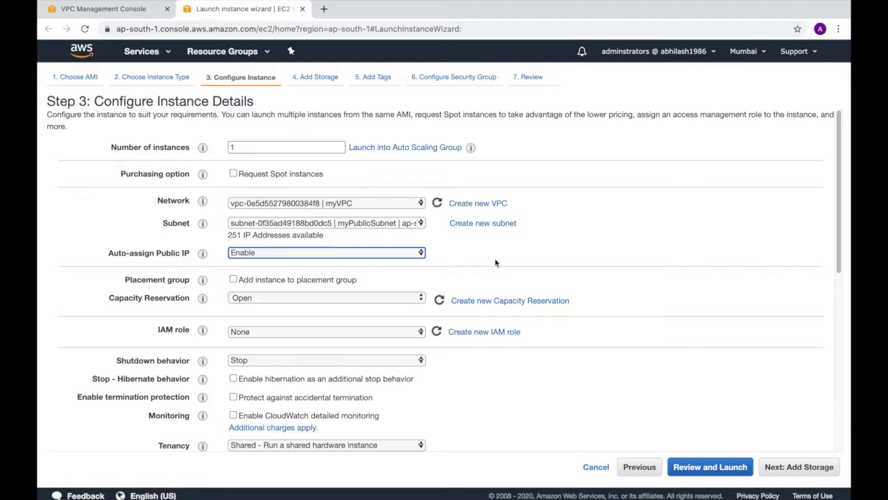
{"action": "left_click", "coordinate": [789, 469]}
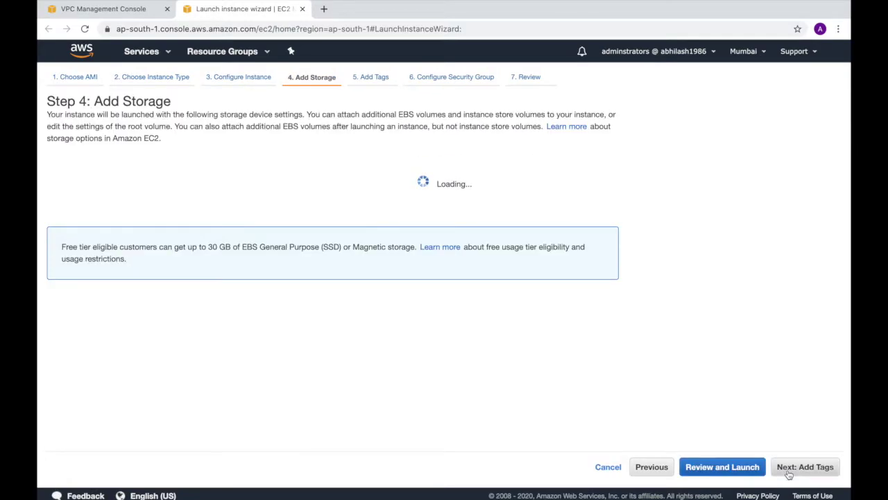
Keep the default storage and add a Name tag with the value myPublicServer to the instance
{"action": "left_click", "coordinate": [789, 473]}
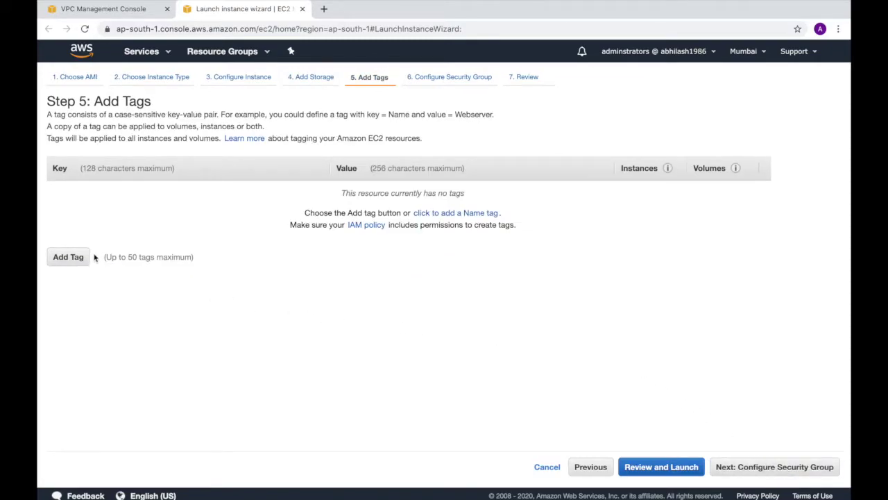
{"action": "left_click", "coordinate": [469, 215]}
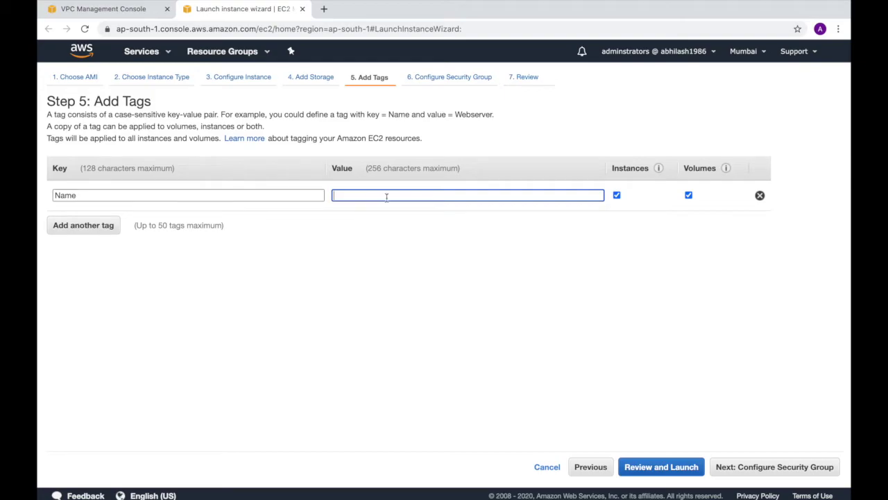
{"action": "type", "text": "myPubl"}
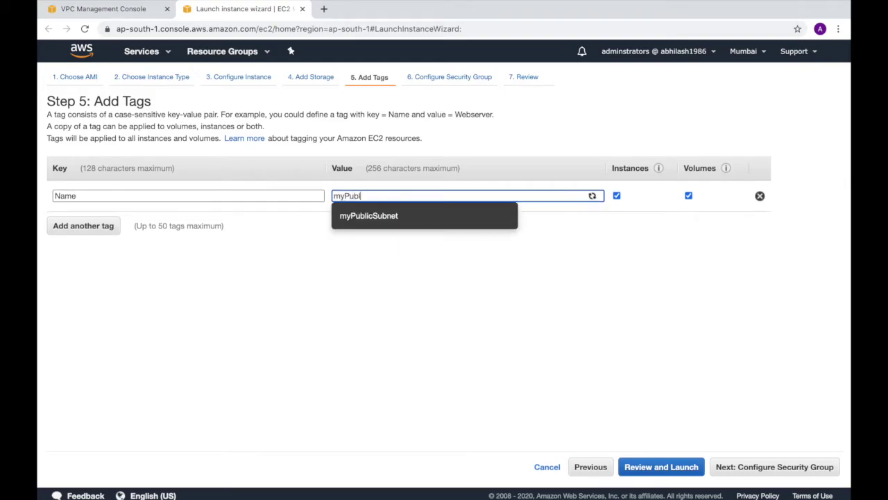
{"action": "type", "text": "icServer"}
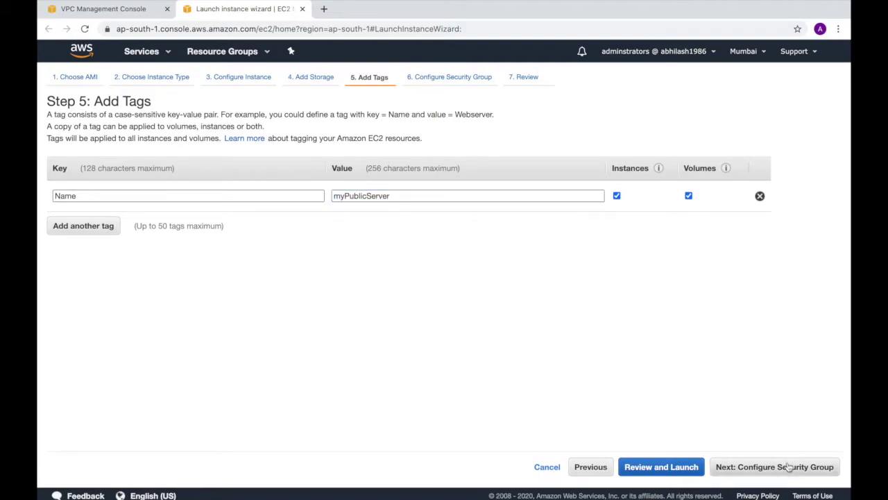
{"action": "left_click", "coordinate": [790, 467]}
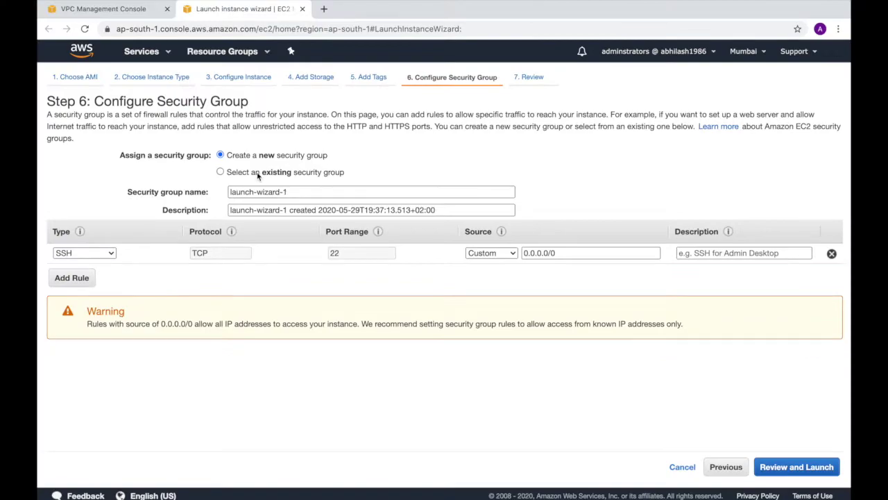
Name the new security group myLinuxPublicSG
{"action": "left_click_drag", "start_coordinate": [307, 199], "coordinate": [212, 200]}
{"action": "type", "text": "m"}
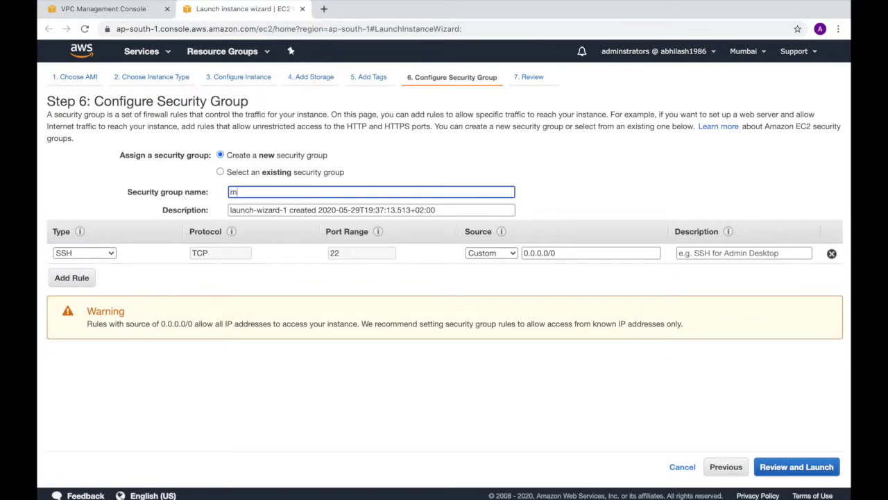
{"action": "type", "text": "yLinuxPub"}
{"action": "key", "text": "BackSpace"}
{"action": "key", "text": "BackSpace"}
{"action": "key", "text": "BackSpace"}
{"action": "type", "text": "Linuxpub"}
{"action": "key", "text": "BackSpace"}
{"action": "key", "text": "BackSpace"}
{"action": "key", "text": "BackSpace"}
{"action": "type", "text": "Publi"}
Add an HTTP rule and an HTTPS rule to the security group alongside the SSH rule
{"action": "left_click", "coordinate": [77, 277]}
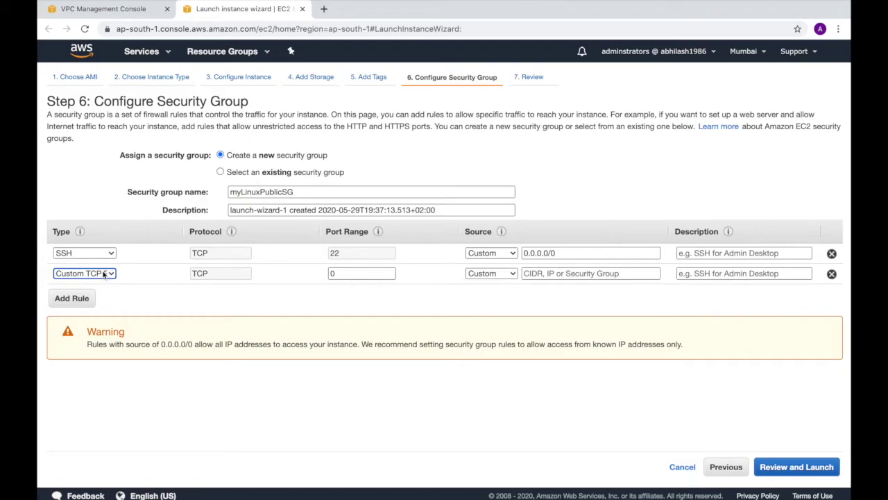
{"action": "left_click", "coordinate": [104, 272]}
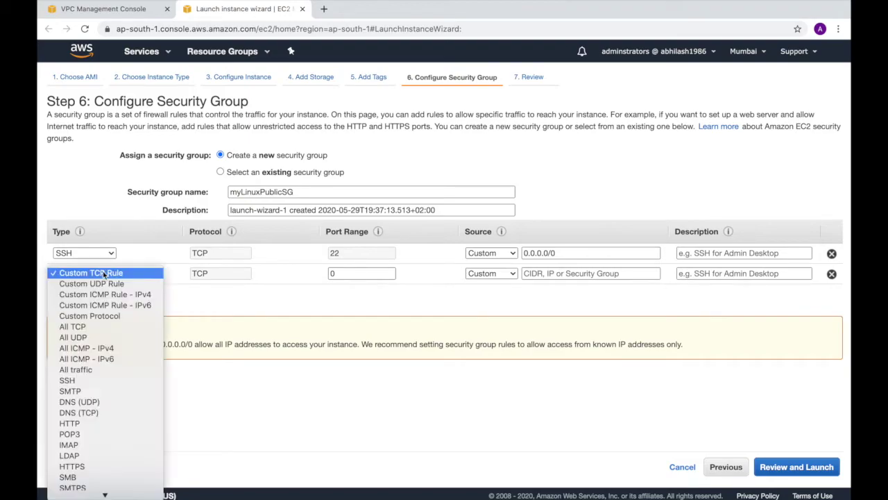
{"action": "left_click", "coordinate": [70, 423]}
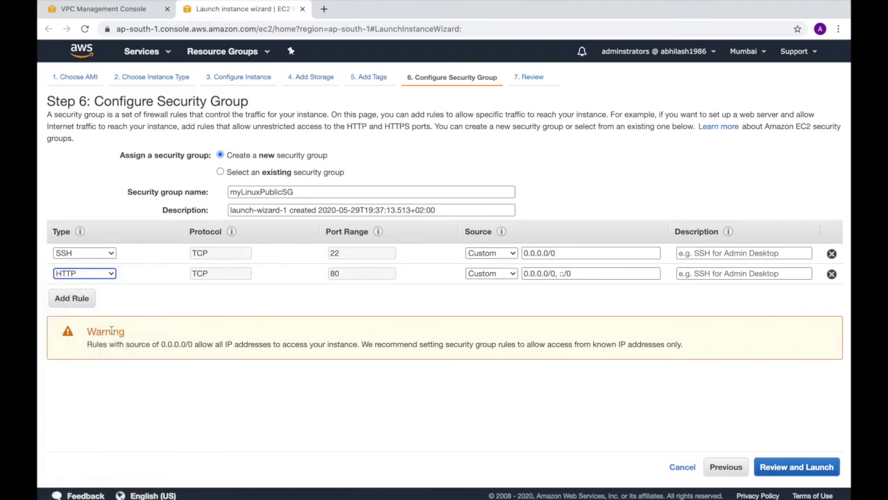
{"action": "left_click", "coordinate": [90, 298]}
{"action": "left_click", "coordinate": [109, 295]}
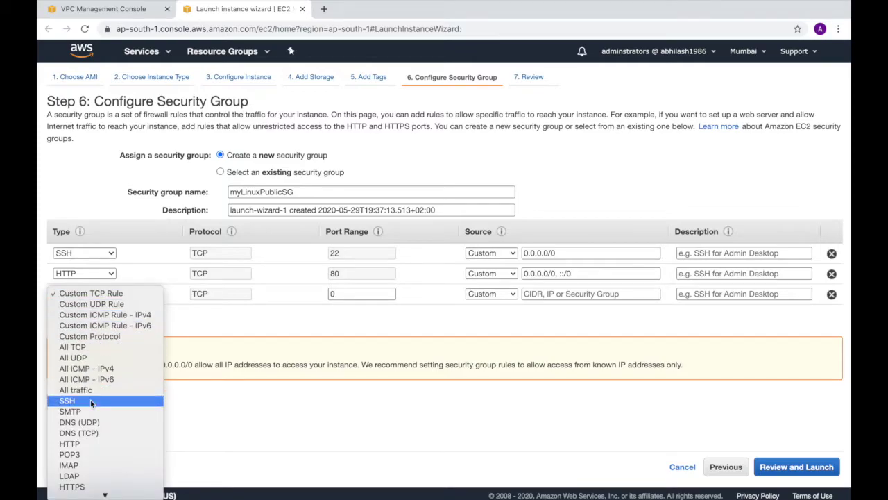
{"action": "key", "text": "Return"}
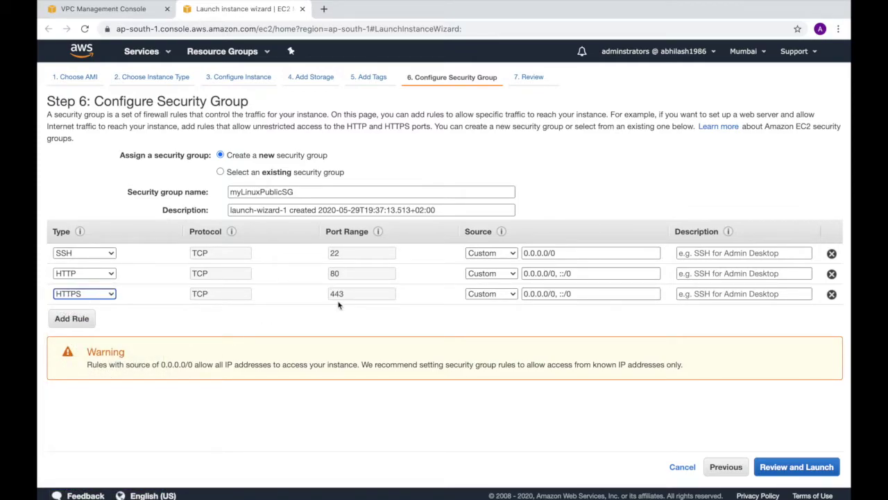
Remove the IPv6 source ::/0 from the HTTP and HTTPS rules, leaving only 0.0.0.0/0 as source
{"action": "left_click_drag", "start_coordinate": [561, 274], "coordinate": [625, 274]}
{"action": "key", "text": "BackSpace"}
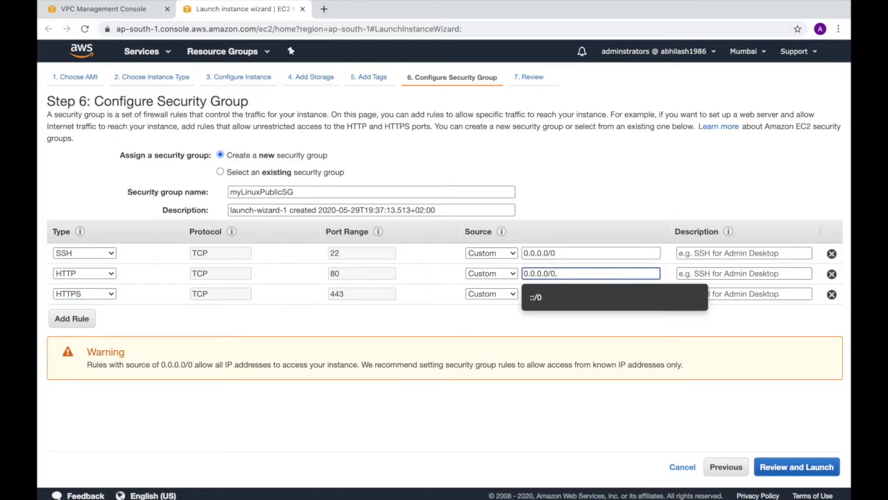
{"action": "left_click", "coordinate": [651, 347]}
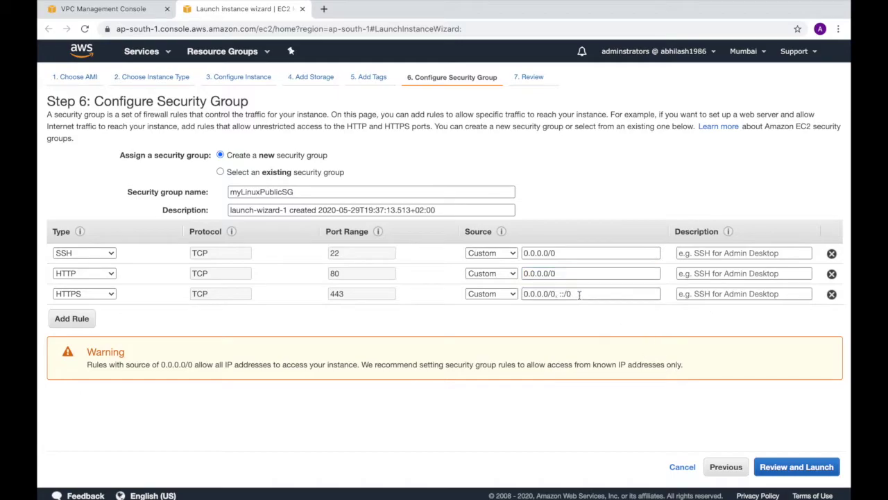
{"action": "left_click_drag", "start_coordinate": [557, 294], "coordinate": [587, 294]}
{"action": "key", "text": "BackSpace"}
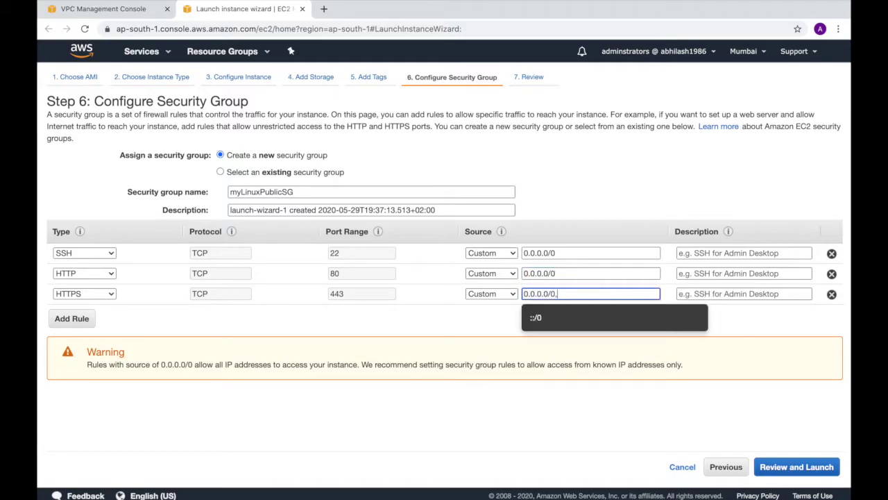
{"action": "left_click", "coordinate": [503, 309]}
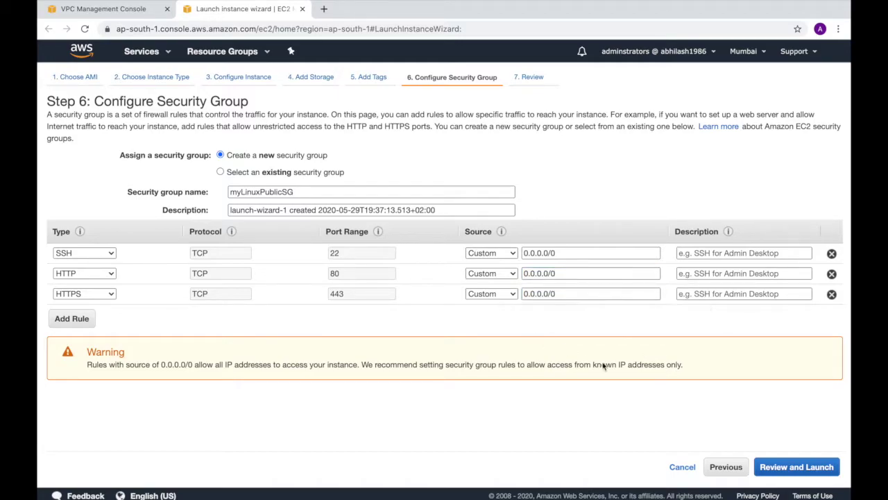
Review and launch the instance with the existing key pair linuxkp, acknowledging access to its private key file, and open the instances list
{"action": "left_click", "coordinate": [803, 470]}
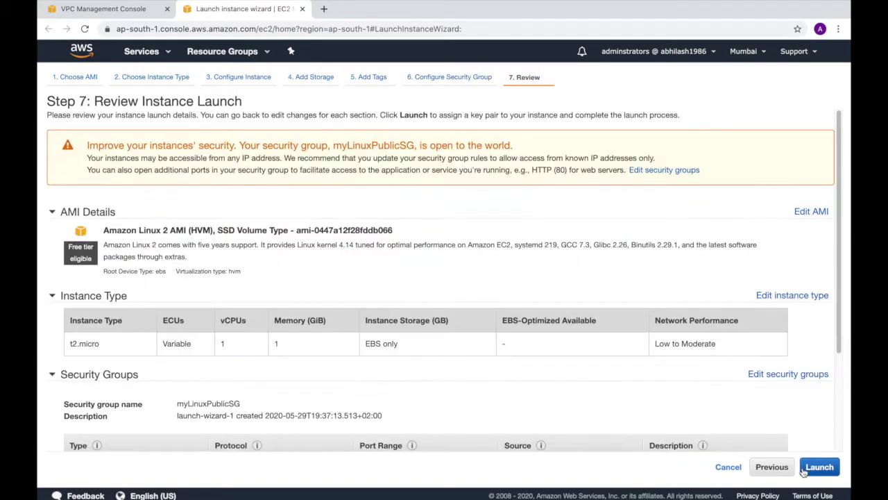
{"action": "scroll", "coordinate": [604, 271], "scroll_direction": "down", "scroll_amount": 3}
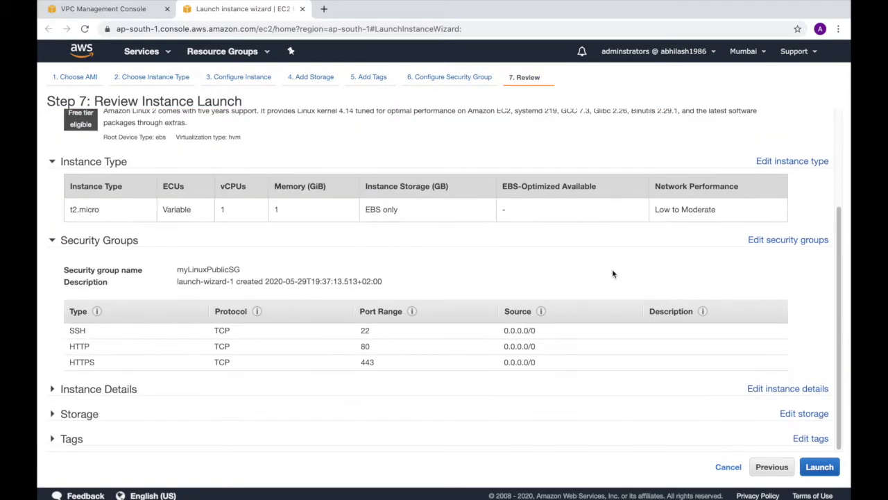
{"action": "left_click", "coordinate": [820, 466]}
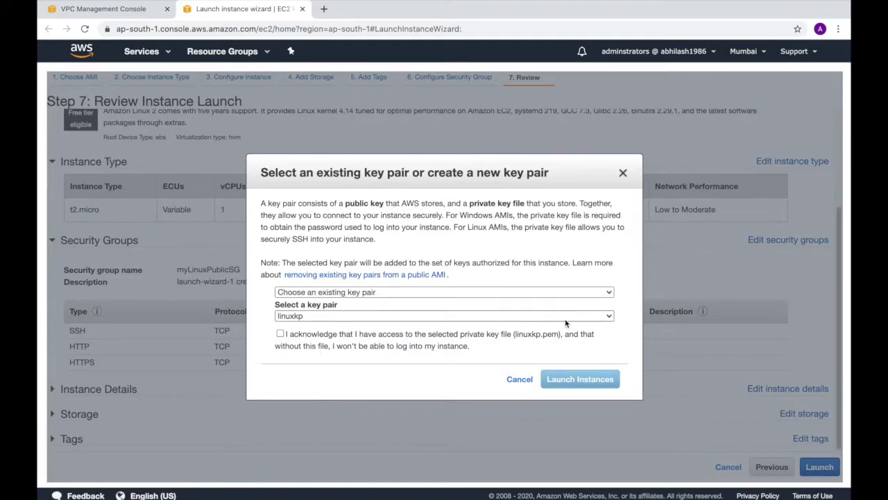
{"action": "left_click", "coordinate": [281, 334]}
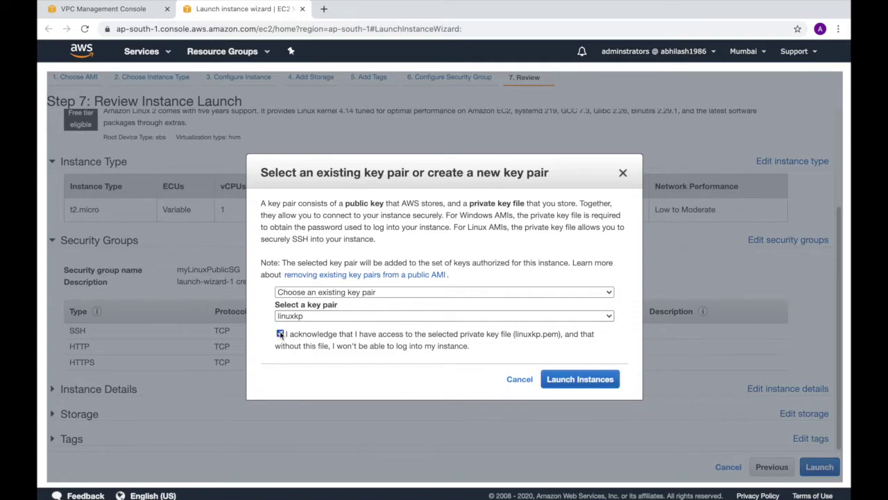
{"action": "left_click", "coordinate": [580, 380]}
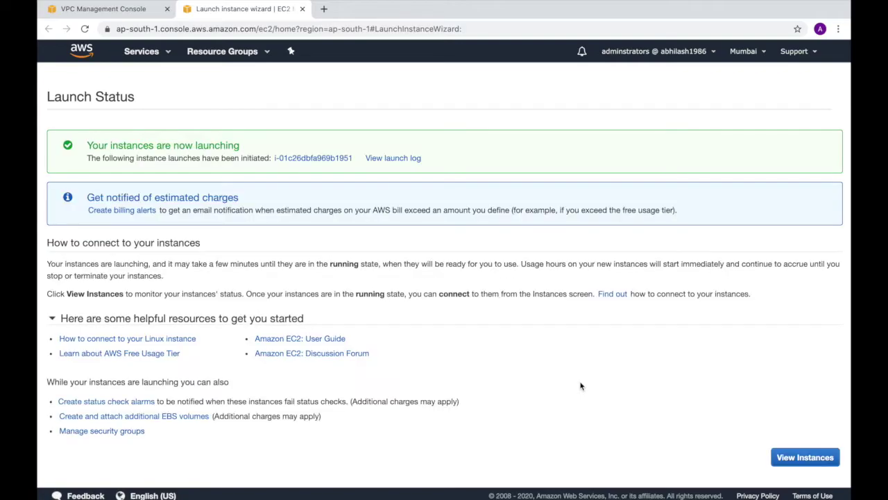
{"action": "left_click", "coordinate": [803, 459]}
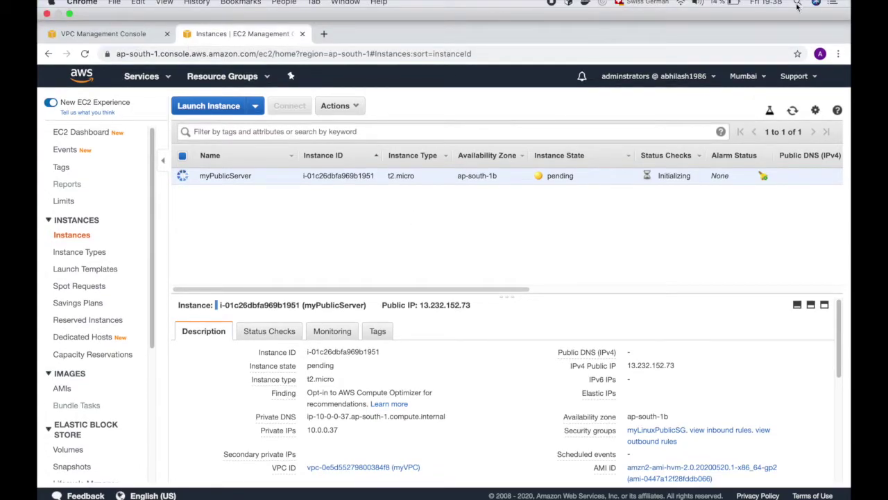
Search the Mac for "terminal" and open the Terminal application
{"action": "left_click", "coordinate": [797, 5]}
{"action": "type", "text": "terminal"}
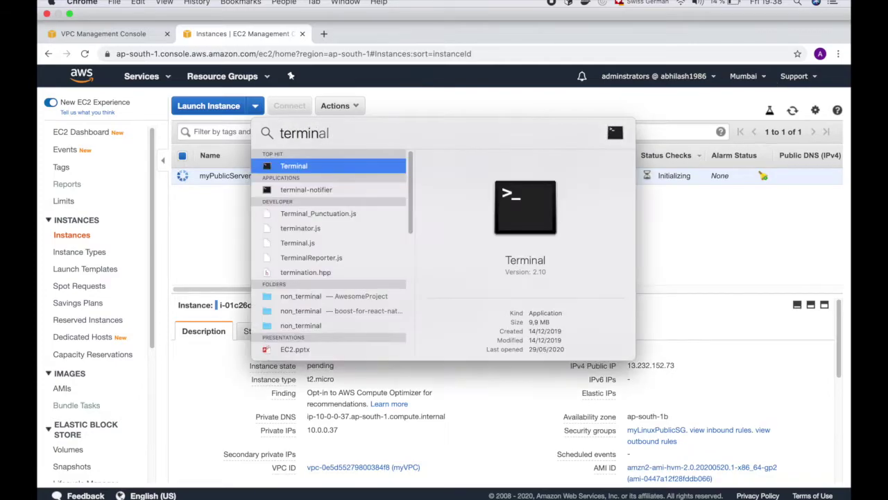
{"action": "key", "text": "Return"}
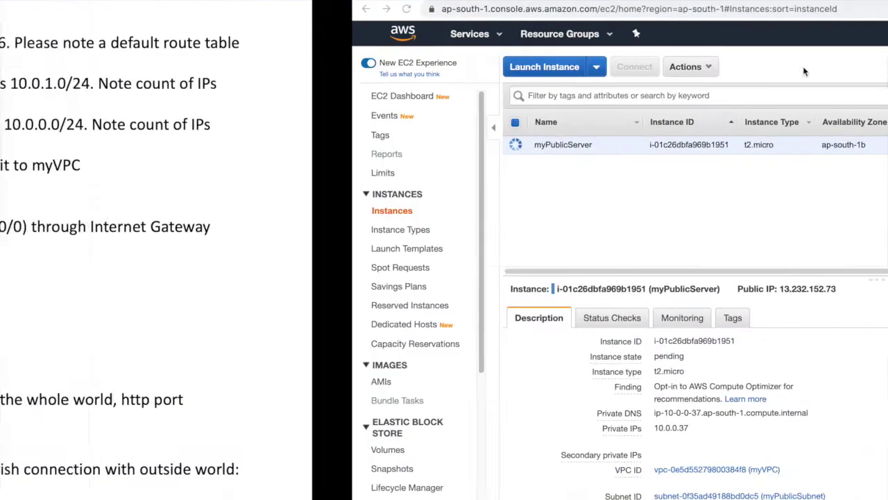
List the key files in the KeyPair folder with ls -ltr
{"action": "left_click_drag", "start_coordinate": [384, 7], "coordinate": [610, 97]}
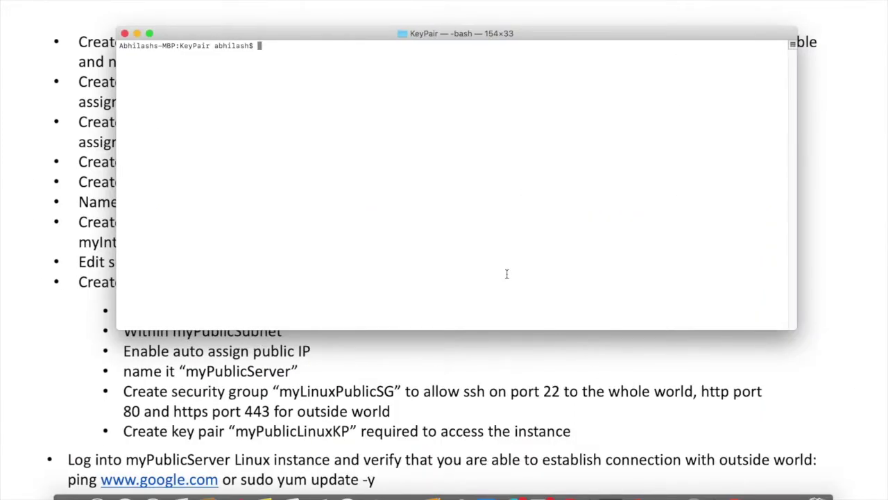
{"action": "type", "text": "ls -ltr"}
{"action": "key", "text": "Return"}
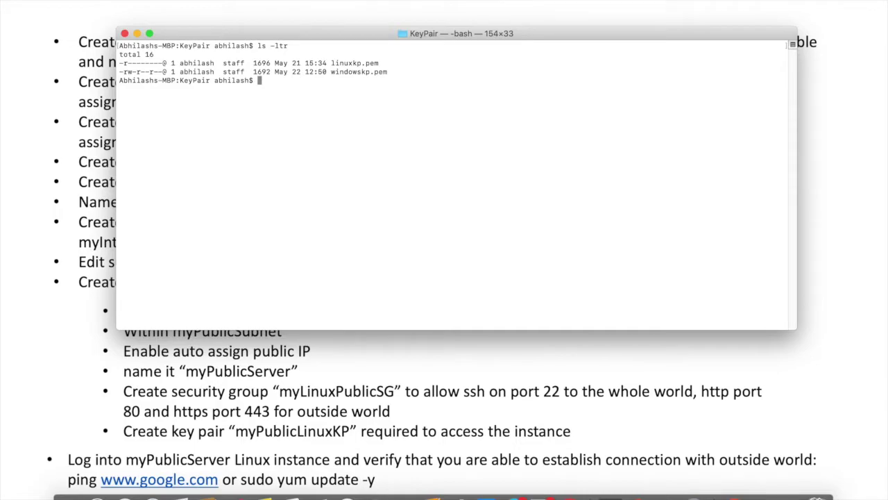
Begin an ssh command for ec2-user@ in Terminal and copy the IPv4 public IP of myPublicServer from the EC2 console
{"action": "type", "text": "ssh"}
{"action": "key", "text": "BackSpace"}
{"action": "key", "text": "BackSpace"}
{"action": "key", "text": "BackSpace"}
{"action": "key", "text": "BackSpace"}
{"action": "type", "text": "ssh ec2-user@"}
{"action": "key", "text": "ctrl+Right"}
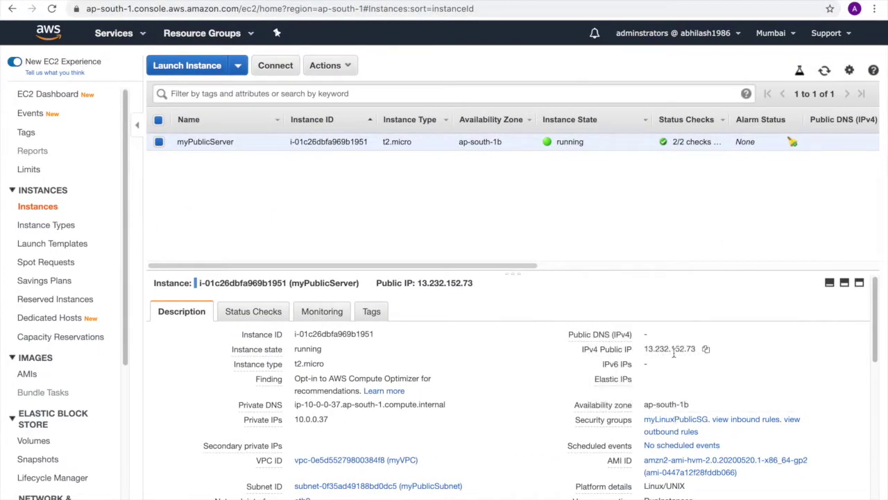
{"action": "left_click", "coordinate": [704, 352]}
{"action": "key", "text": "ctrl+Left"}
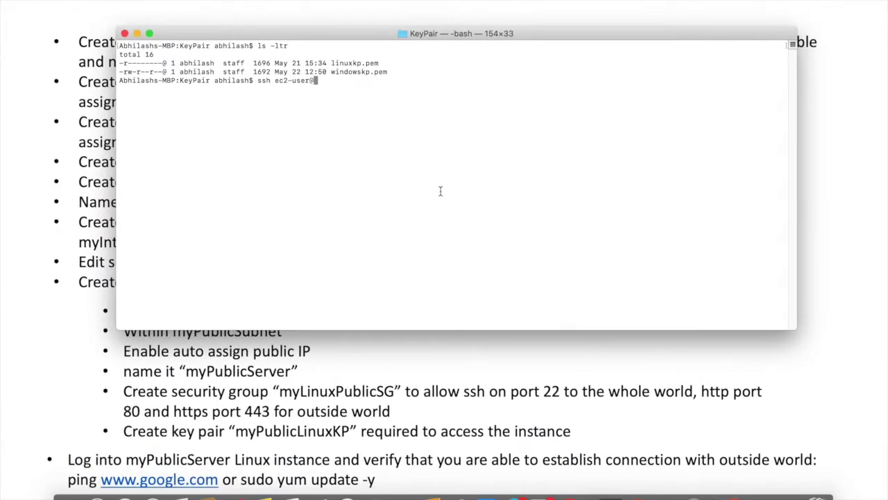
Complete the ssh command with the copied address and the key file linuxkp.pem, and connect to myPublicServer, accepting the host's authenticity with yes
{"action": "key", "text": "super+v"}
{"action": "type", "text": "-i linuxk"}
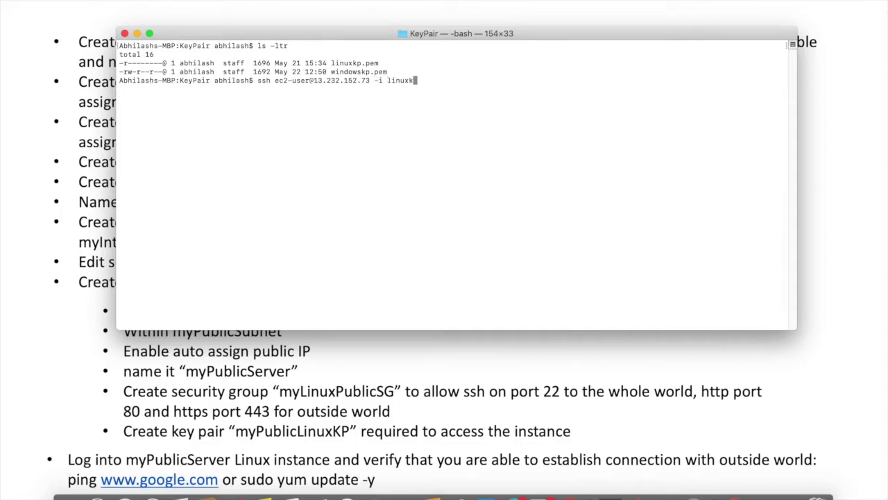
{"action": "type", "text": "p.pem"}
{"action": "key", "text": "Return"}
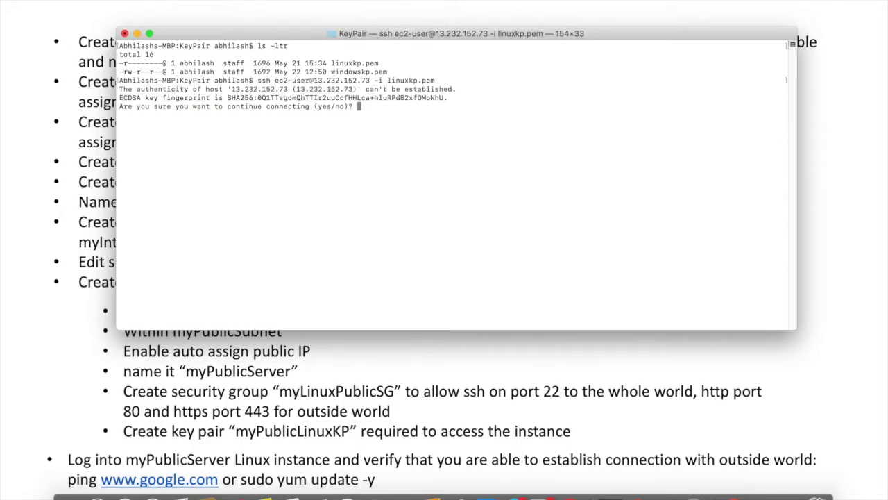
{"action": "type", "text": "yes"}
{"action": "key", "text": "Return"}
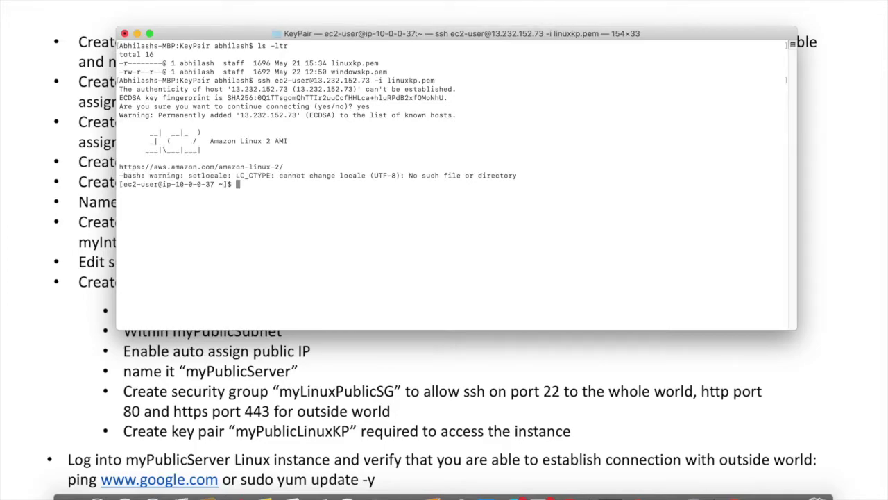
{"action": "type", "text": "ping www.google.com"}
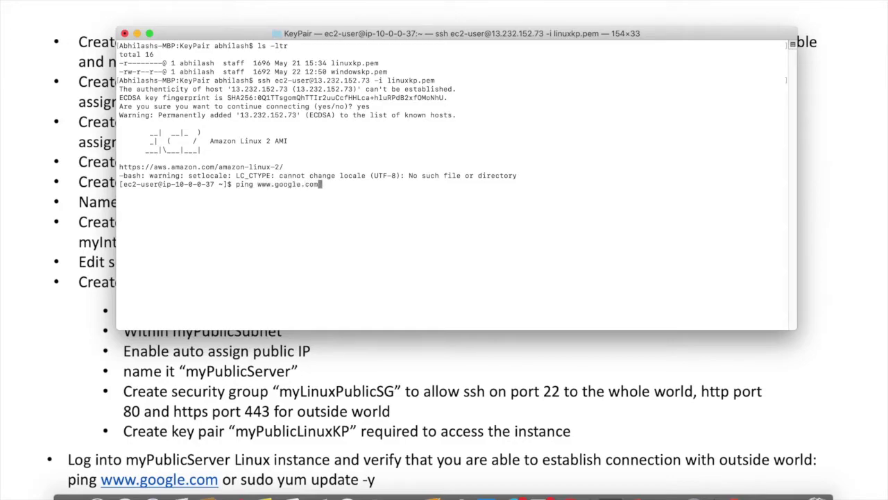
{"action": "key", "text": "Return"}
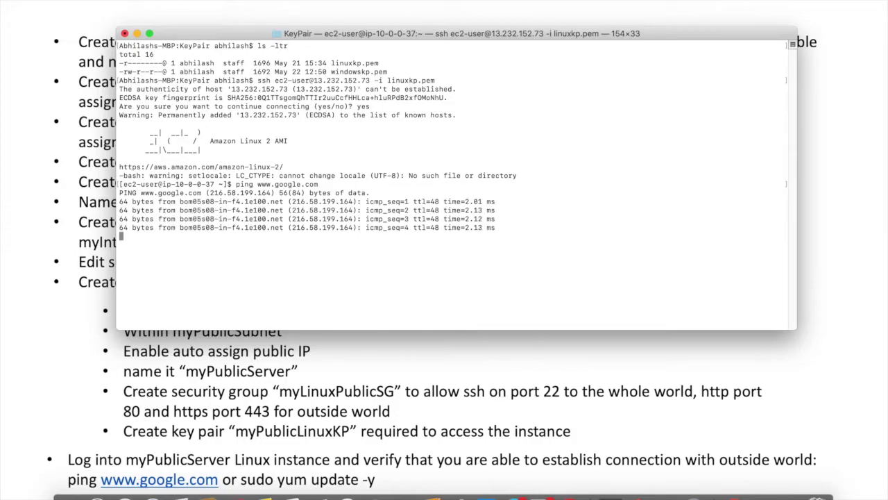
{"action": "key", "text": "ctrl+c"}
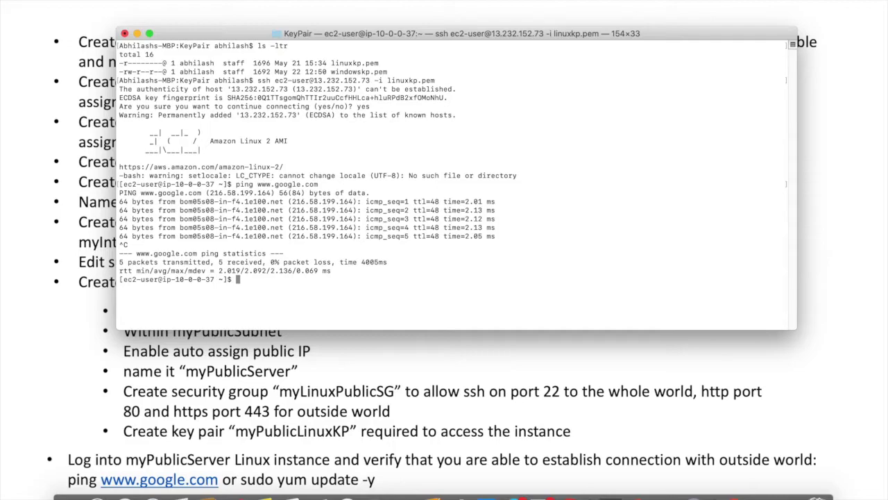
{"action": "type", "text": "sudo yum update -y"}
{"action": "key", "text": "Return"}
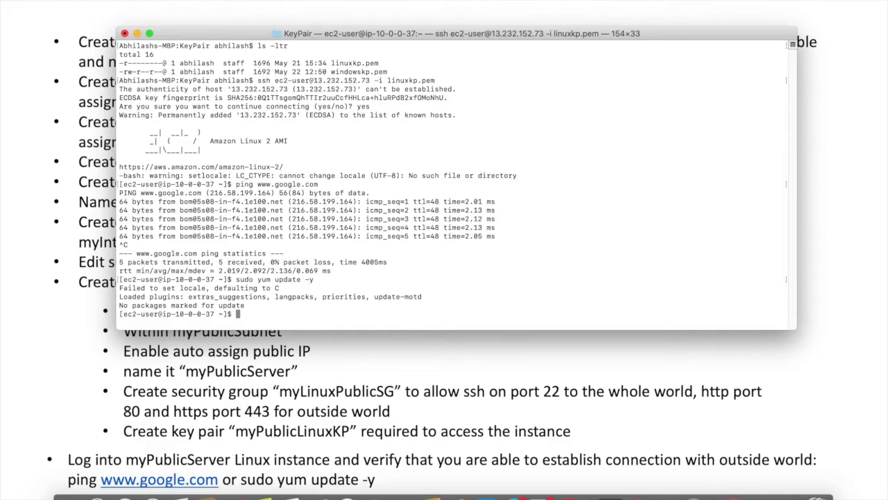
Switch to the PowerPoint slides and show the next one with the tasks for myPrivateServer
{"action": "key", "text": "super+Tab"}
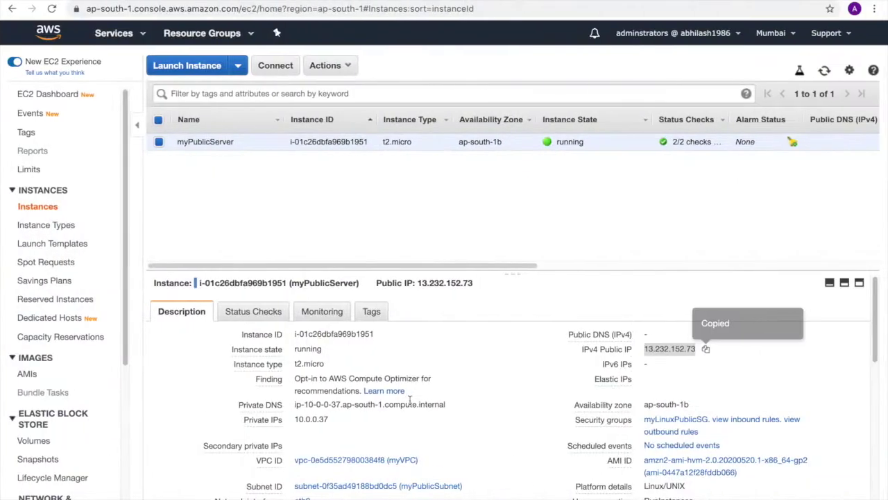
{"action": "key", "text": "super+Tab"}
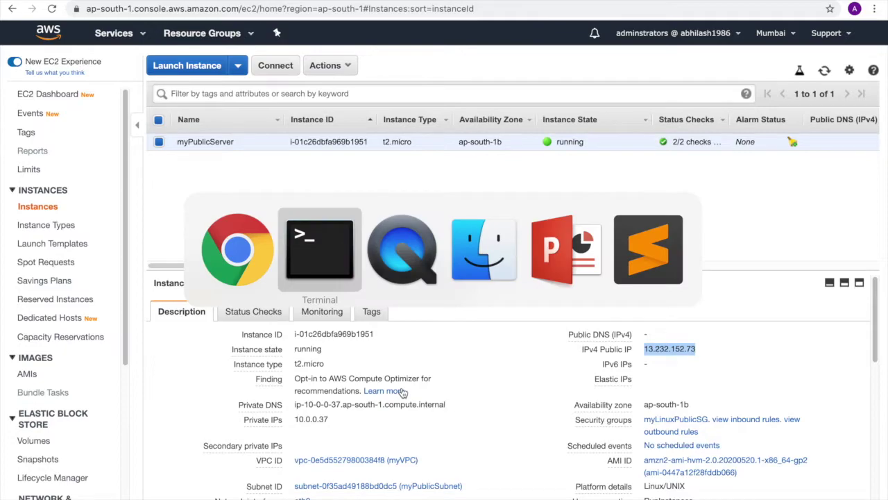
{"action": "key", "text": "super+Tab"}
{"action": "key", "text": "super+Tab"}
{"action": "key", "text": "super+Tab"}
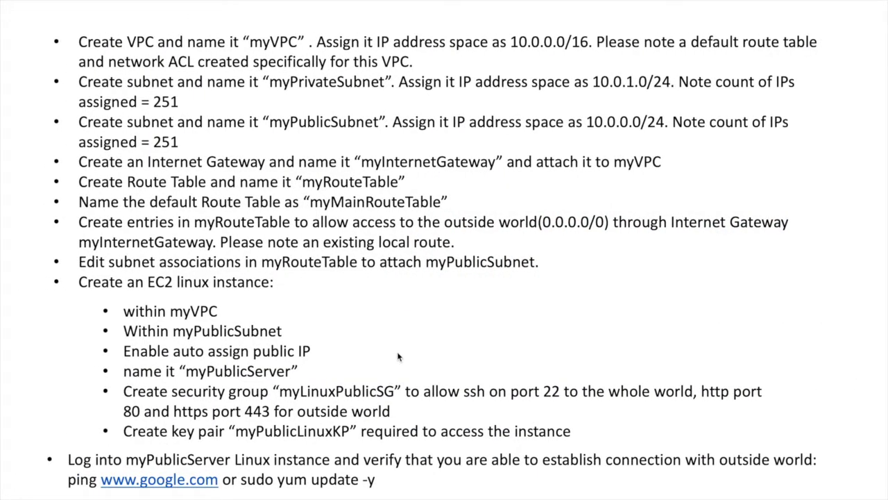
{"action": "key", "text": "Right"}
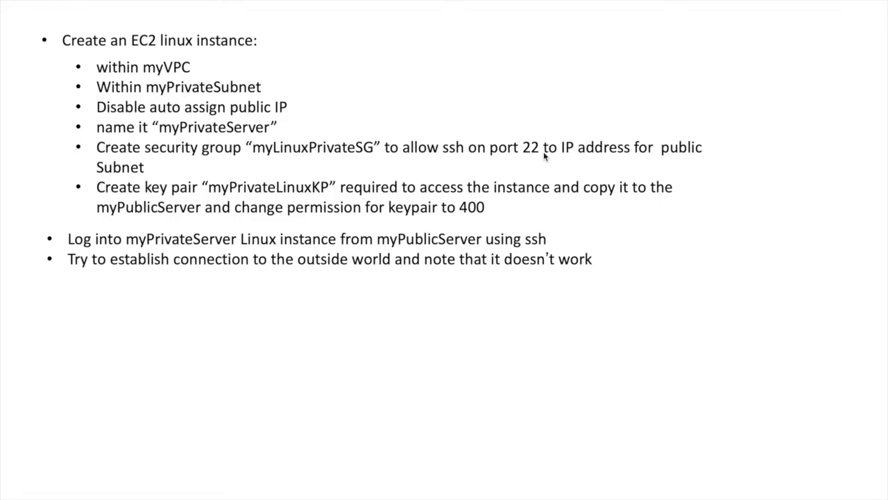
Switch back to Chrome and start a new instance from the free-tier Amazon Linux 2 AMI with the t2.micro type
{"action": "key", "text": "alt+Tab"}
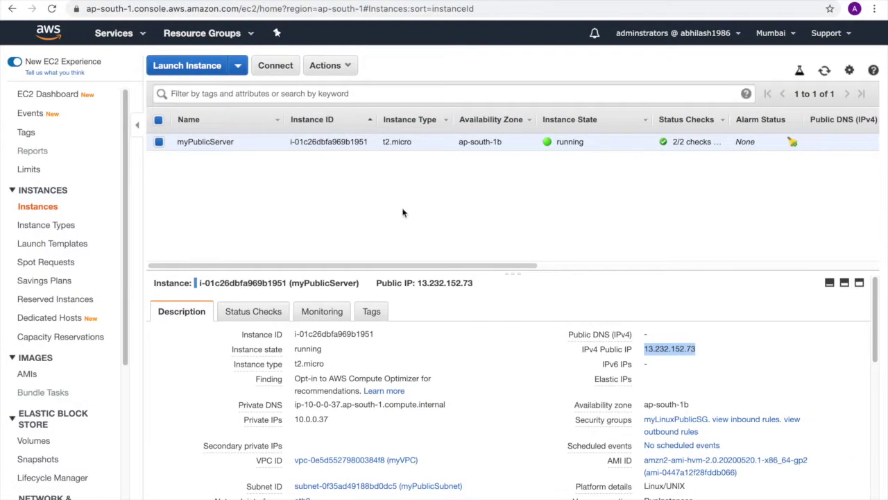
{"action": "left_click", "coordinate": [198, 71]}
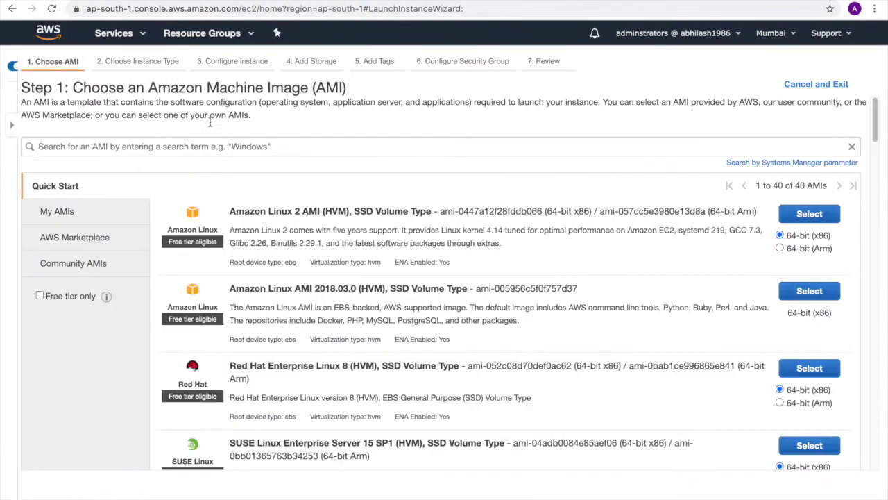
{"action": "left_click", "coordinate": [30, 297]}
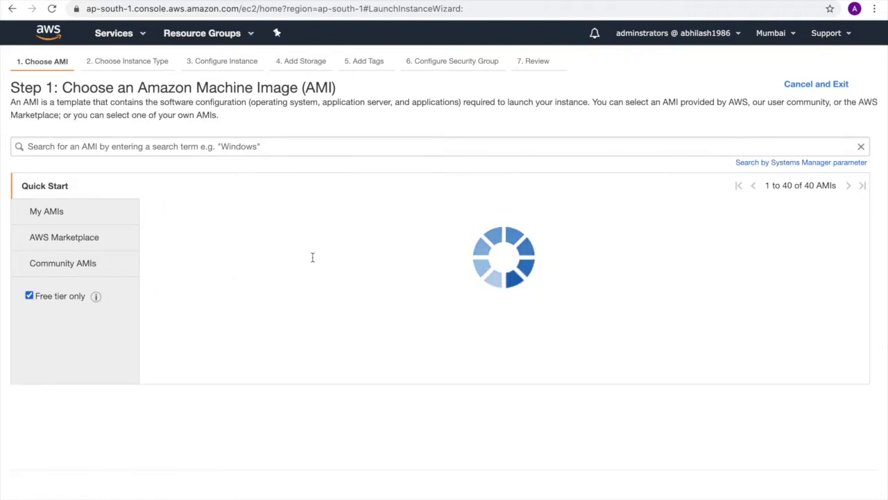
{"action": "left_click", "coordinate": [807, 220]}
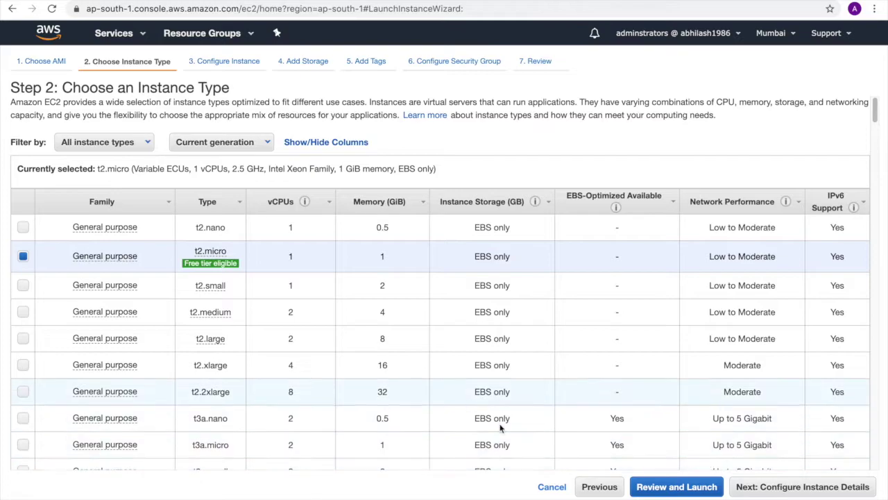
{"action": "left_click", "coordinate": [770, 488]}
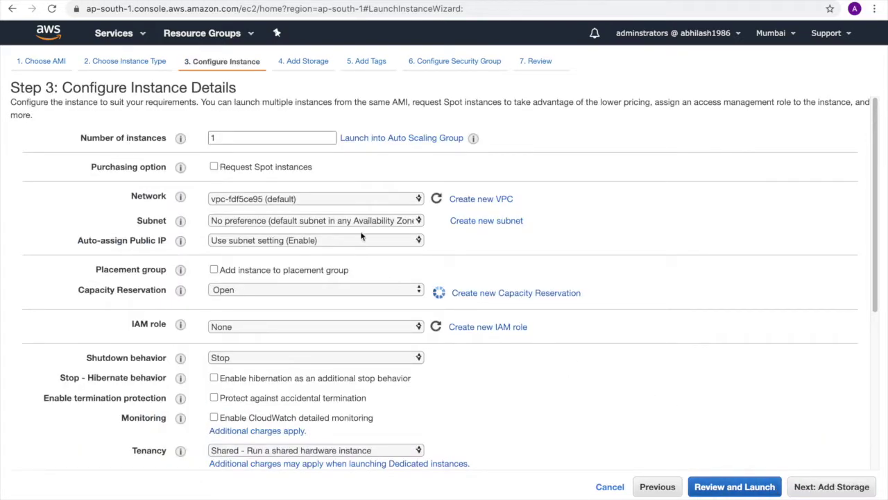
Set the instance's network to myVPC, its subnet to myPrivateSubnet and auto-assign public IP to Disable
{"action": "left_click", "coordinate": [410, 199]}
{"action": "left_click", "coordinate": [393, 211]}
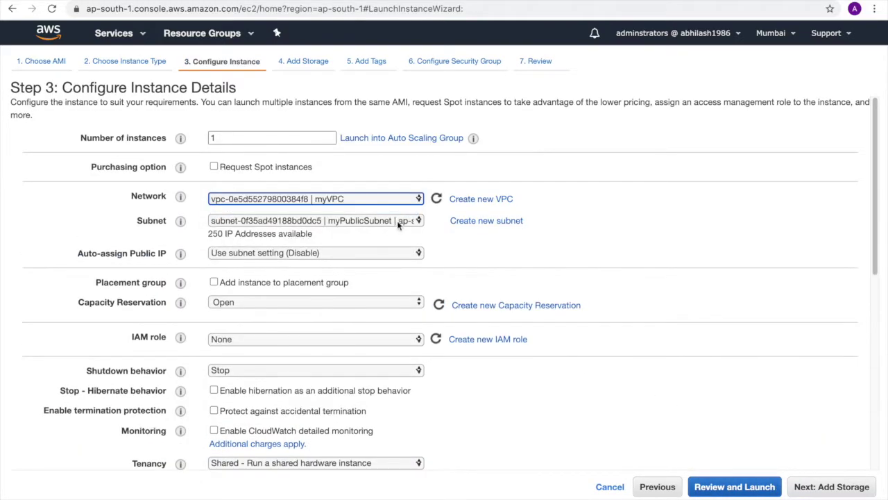
{"action": "left_click", "coordinate": [393, 223]}
{"action": "left_click", "coordinate": [387, 232]}
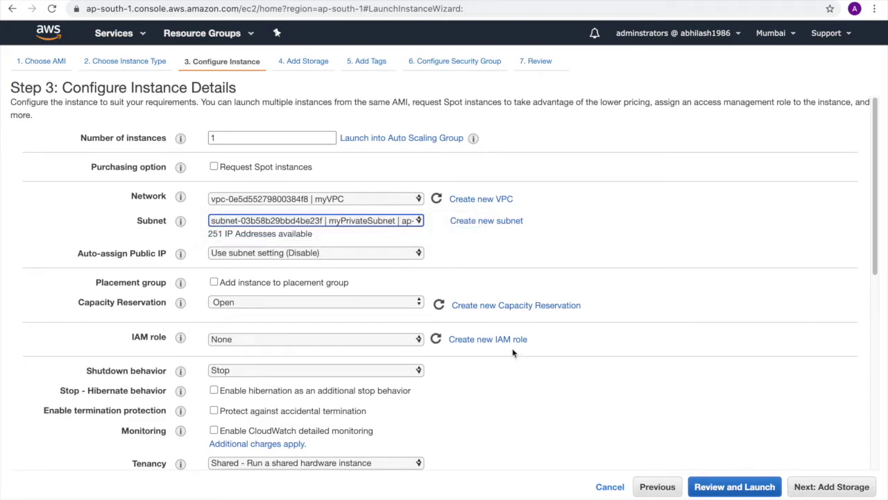
{"action": "left_click", "coordinate": [421, 254]}
{"action": "left_click", "coordinate": [353, 275]}
{"action": "left_click", "coordinate": [828, 487]}
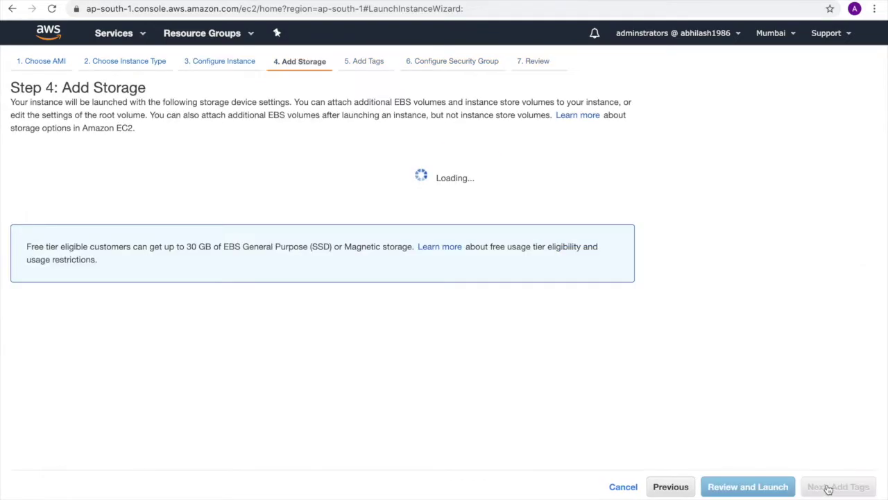
Keep the default storage and add a Name tag with the value myPrivateServer
{"action": "left_click", "coordinate": [825, 487]}
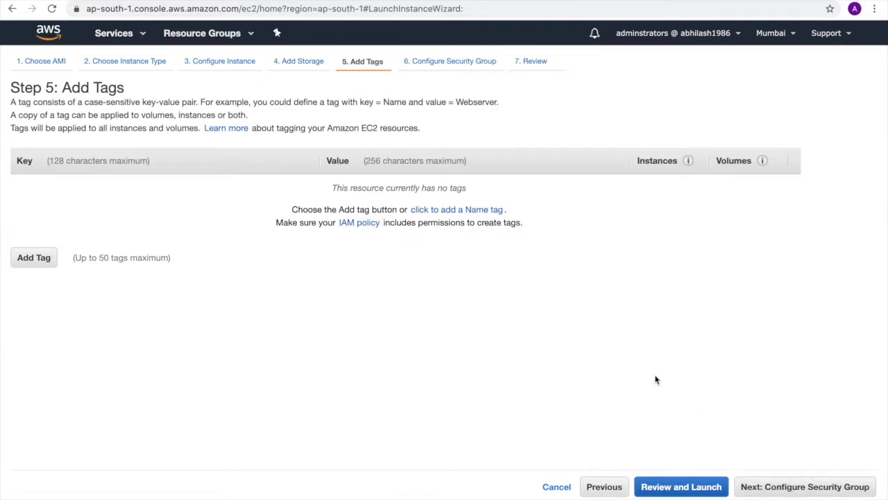
{"action": "left_click", "coordinate": [469, 209]}
{"action": "left_click", "coordinate": [247, 191]}
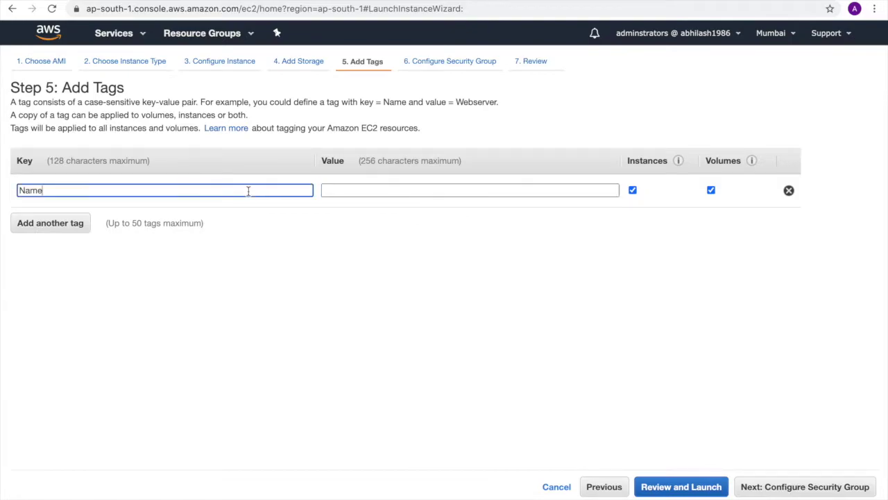
{"action": "left_click", "coordinate": [376, 192]}
{"action": "type", "text": "my"}
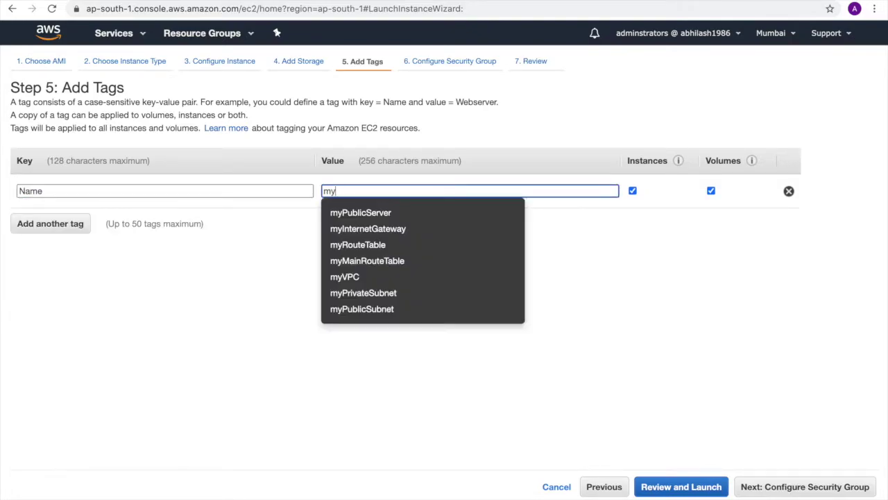
{"action": "type", "text": "Privat"}
{"action": "type", "text": "eServer"}
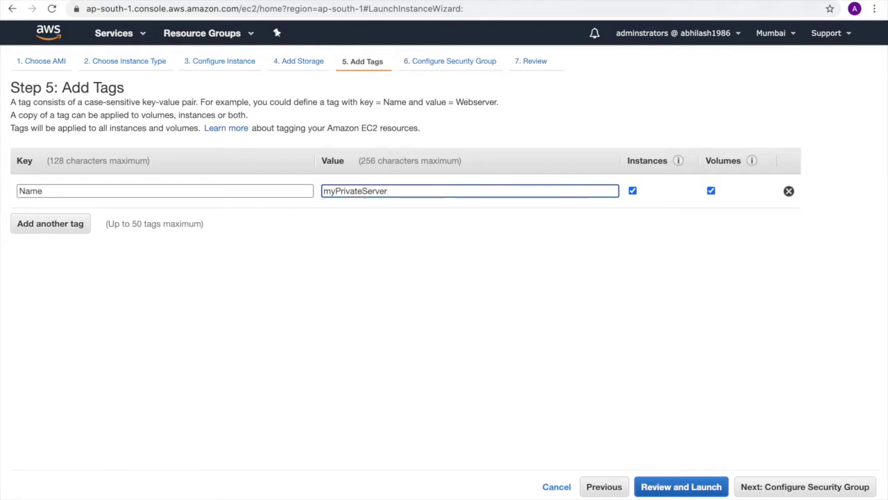
Name the instance's new security group myLinuxPrivateSG
{"action": "left_click", "coordinate": [823, 490]}
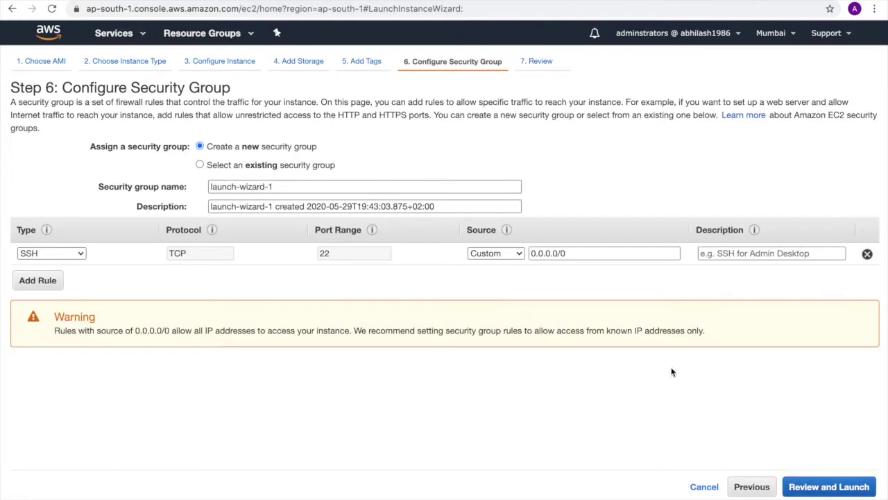
{"action": "left_click", "coordinate": [292, 188]}
{"action": "left_click_drag", "start_coordinate": [292, 188], "coordinate": [165, 180]}
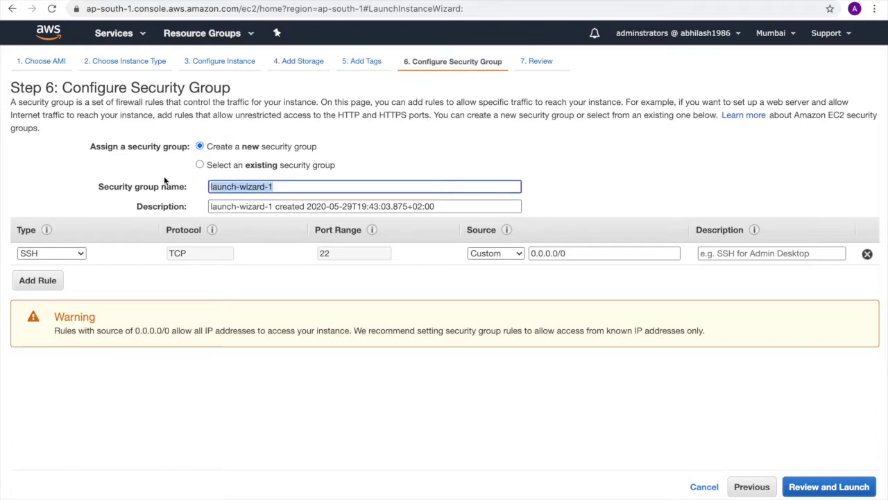
{"action": "type", "text": "myLinuxPrivateS"}
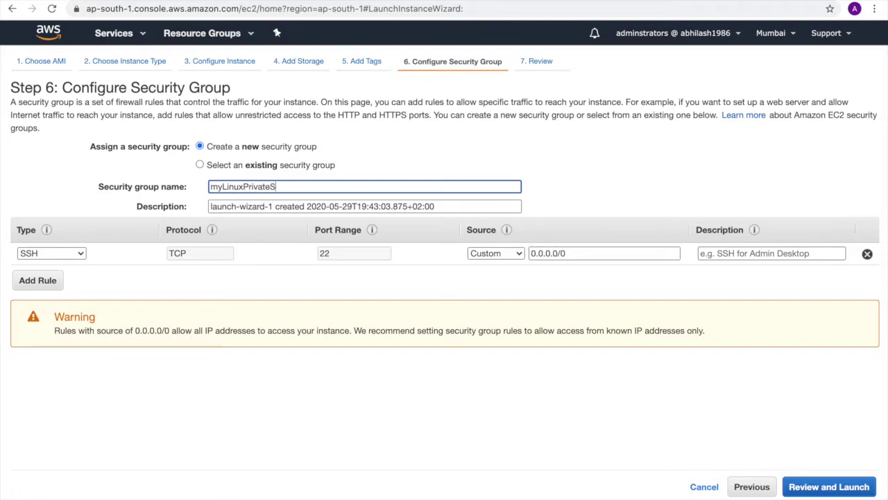
{"action": "type", "text": "G"}
Restrict the SSH rule to the custom source 10.0.0.0/24
{"action": "left_click", "coordinate": [519, 253]}
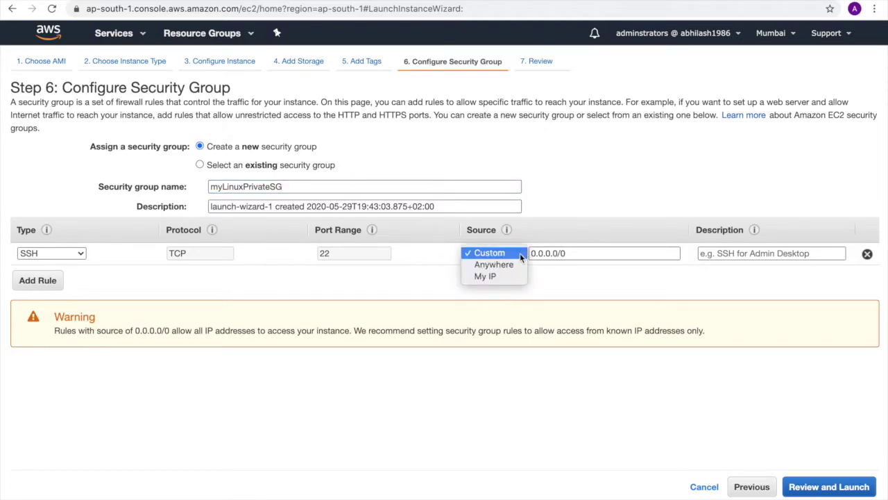
{"action": "left_click", "coordinate": [562, 255]}
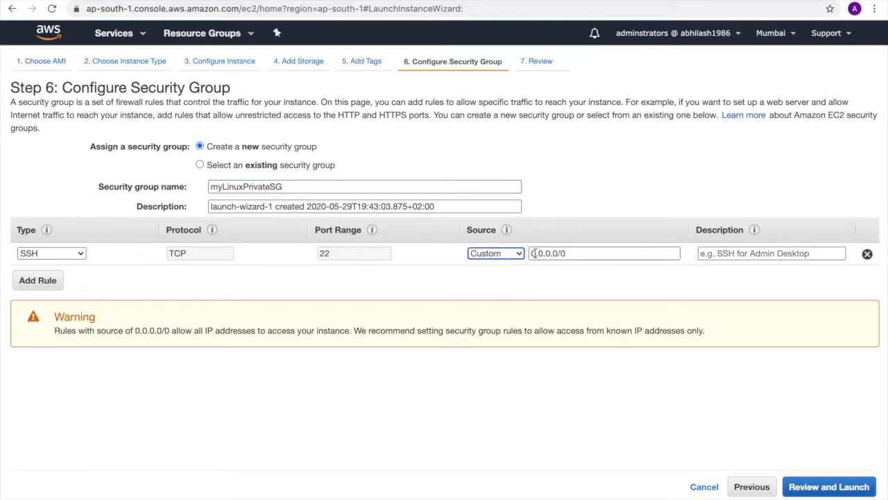
{"action": "left_click_drag", "start_coordinate": [535, 253], "coordinate": [531, 254]}
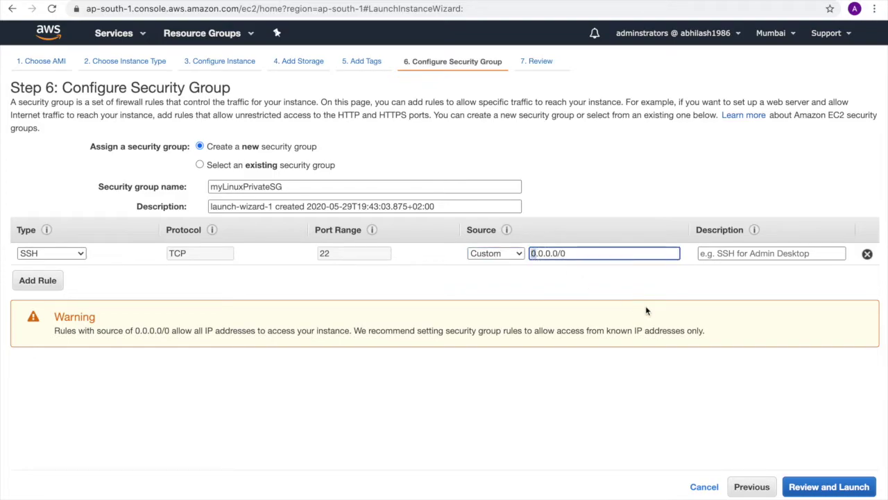
{"action": "type", "text": "10"}
{"action": "key", "text": "Right"}
{"action": "key", "text": "End"}
{"action": "key", "text": "BackSpace"}
{"action": "type", "text": "24"}
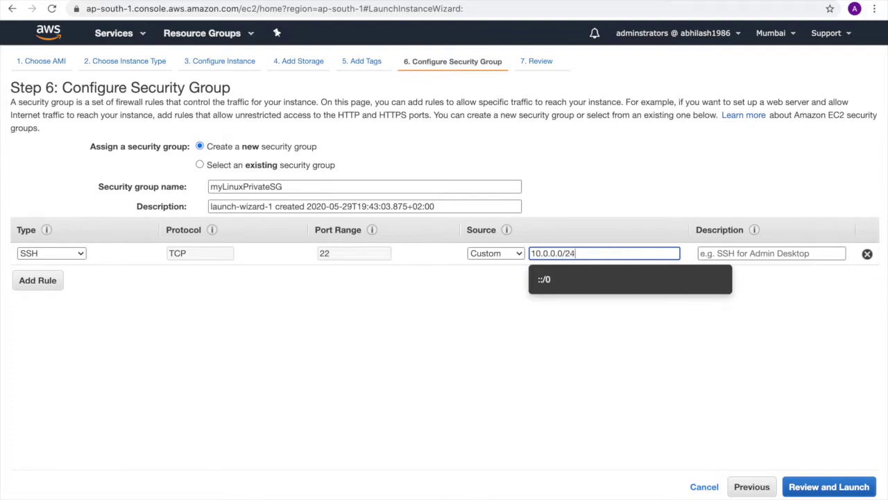
{"action": "left_click", "coordinate": [538, 392]}
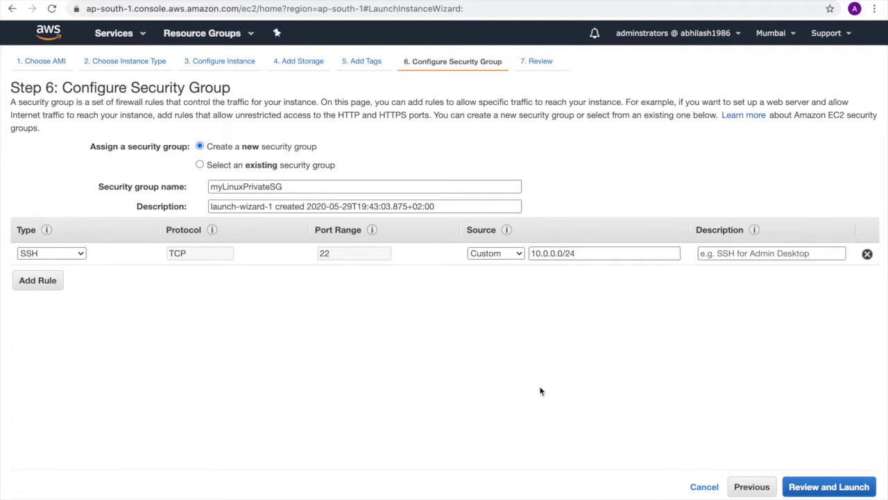
Create and download a new key pair named myLinuxPrivateKP, launch the instance with it and view the instance list
{"action": "left_click", "coordinate": [824, 490]}
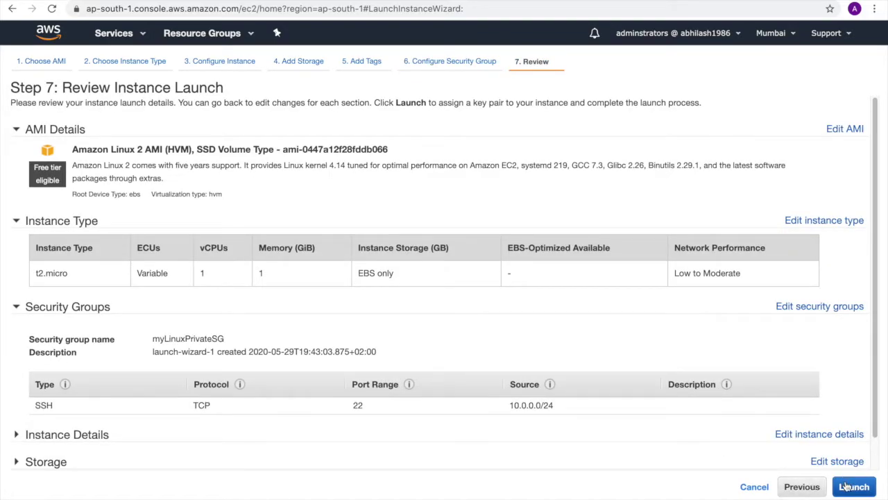
{"action": "left_click", "coordinate": [847, 486]}
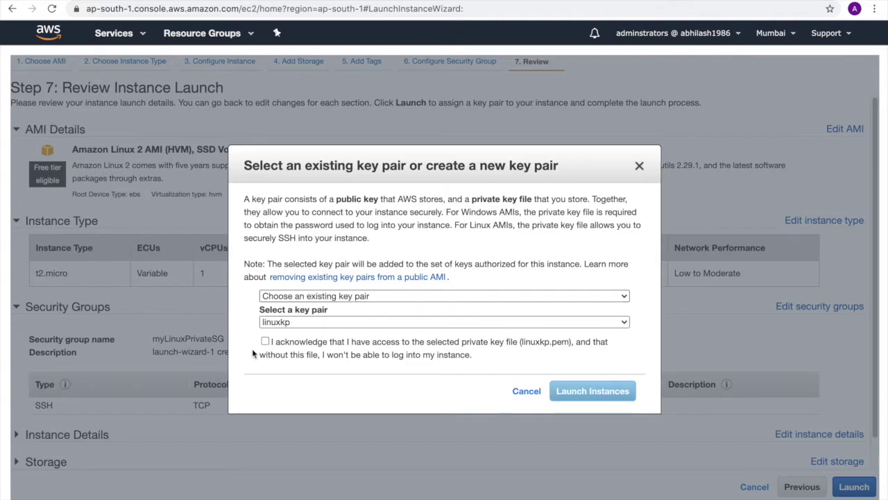
{"action": "left_click", "coordinate": [440, 298]}
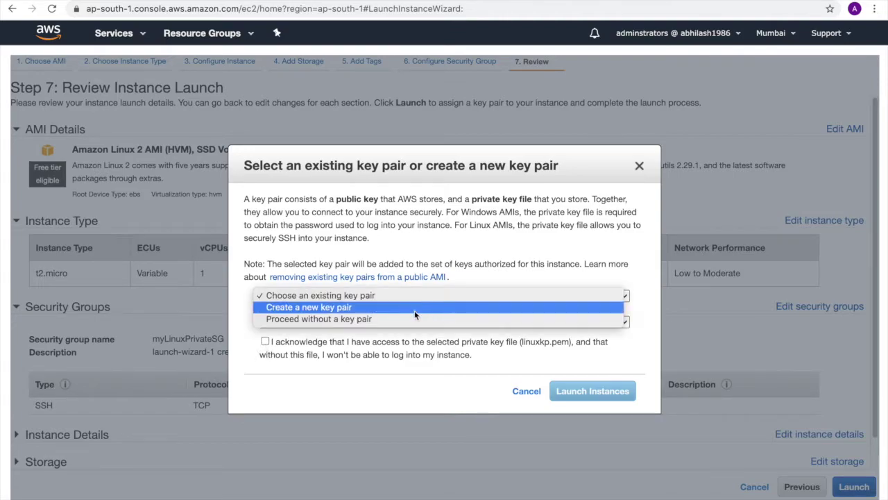
{"action": "left_click", "coordinate": [368, 318]}
{"action": "left_click", "coordinate": [425, 297]}
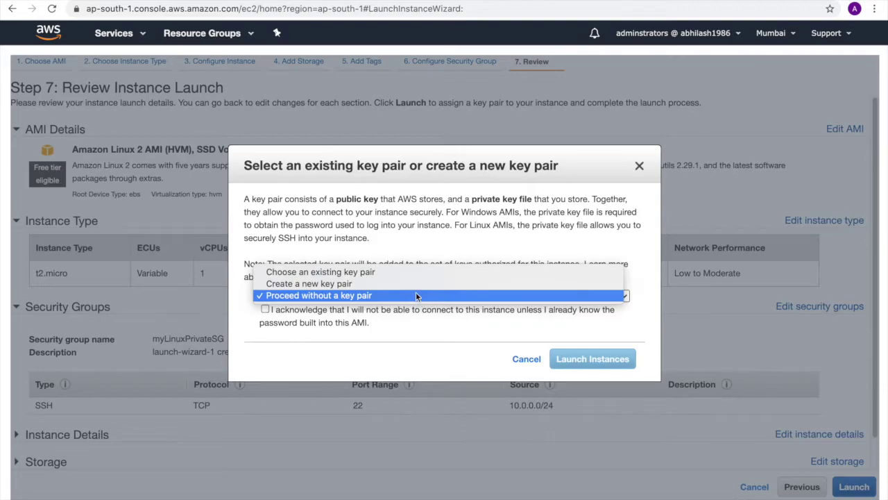
{"action": "left_click", "coordinate": [416, 284]}
{"action": "left_click", "coordinate": [319, 323]}
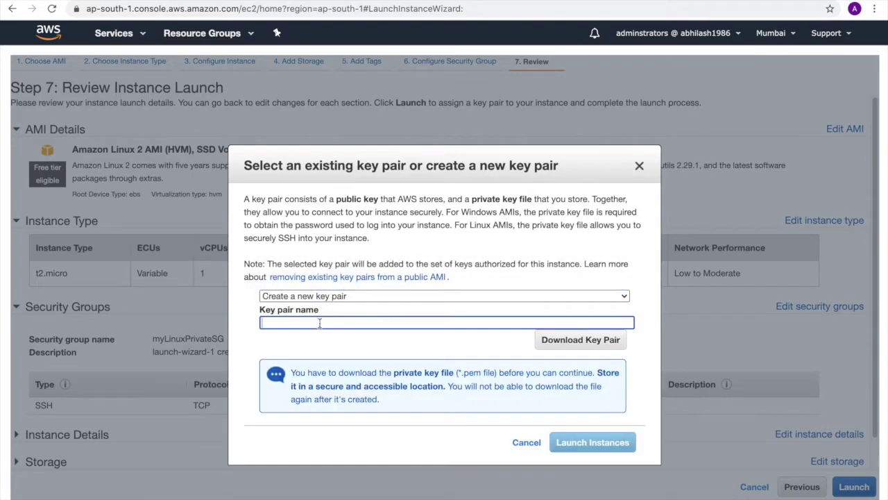
{"action": "type", "text": "myLinuxPrivateKP"}
{"action": "left_click", "coordinate": [580, 349]}
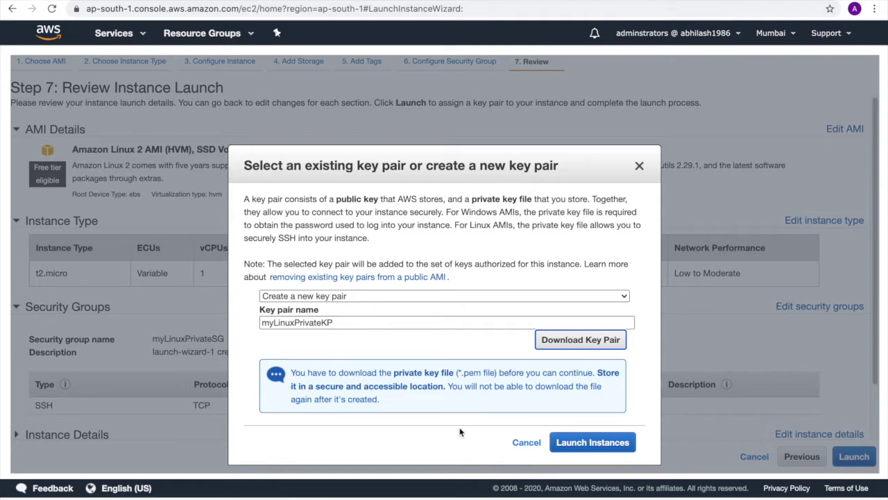
{"action": "left_click", "coordinate": [577, 443]}
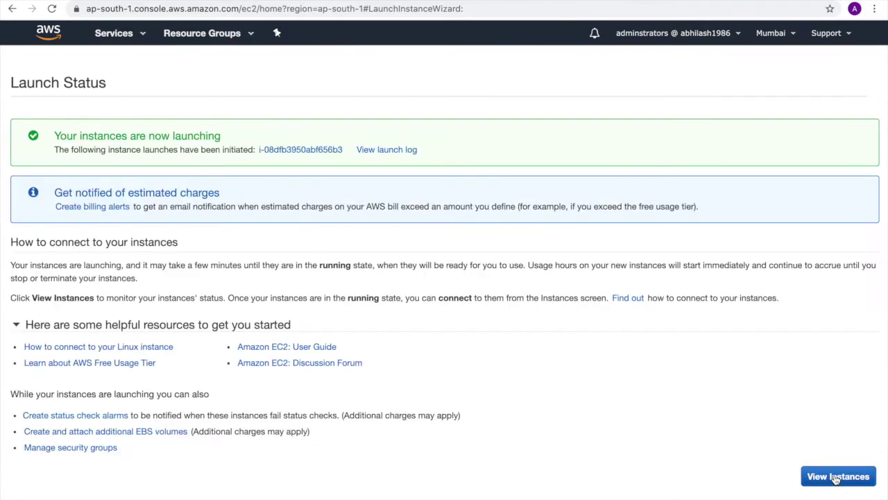
{"action": "left_click", "coordinate": [836, 479]}
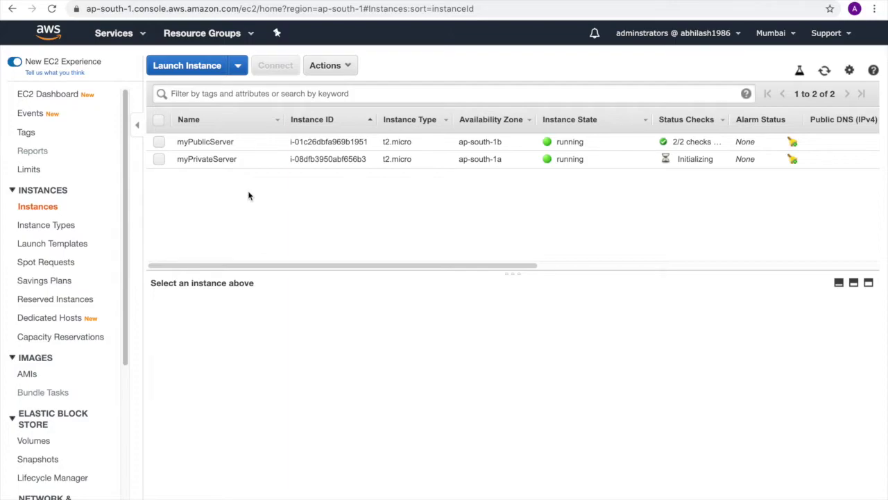
Switch to the Terminal session on myPublicServer, list the home directory and open a new file myKP.pem in vi
{"action": "key", "text": "super+Tab"}
{"action": "key", "text": "super+Tab"}
{"action": "key", "text": "super+Tab"}
{"action": "key", "text": "super+Tab"}
{"action": "key", "text": "super+Tab"}
{"action": "key", "text": "super+Tab"}
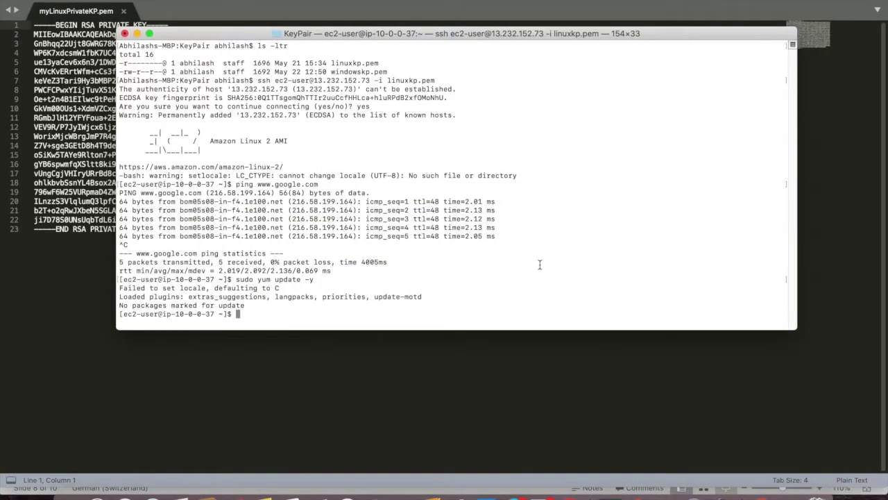
{"action": "type", "text": "ls"}
{"action": "key", "text": "Return"}
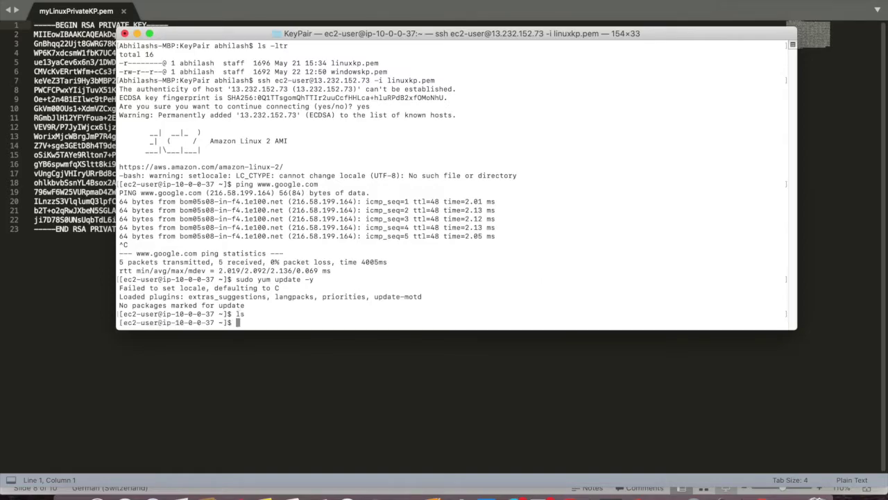
{"action": "type", "text": "vi myKP.pem"}
{"action": "key", "text": "Return"}
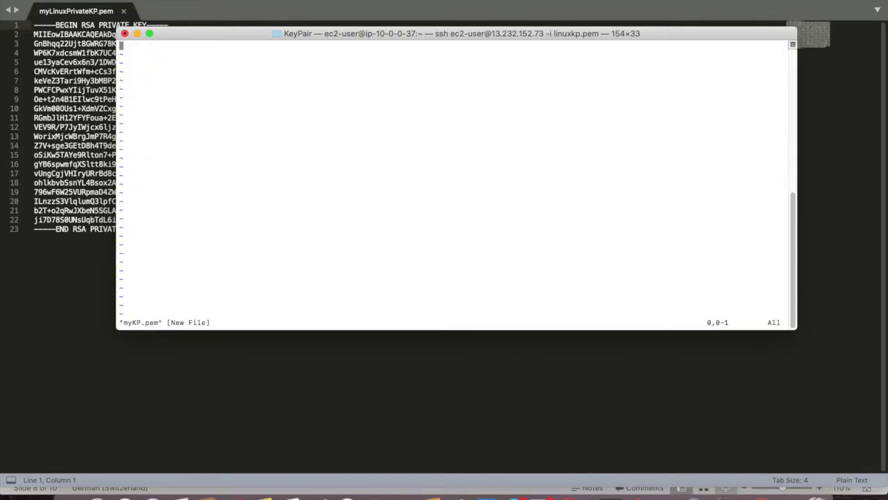
Copy the entire private key text from myLinuxPrivateKP.pem in the text editor and return to the Terminal
{"action": "left_click", "coordinate": [72, 266]}
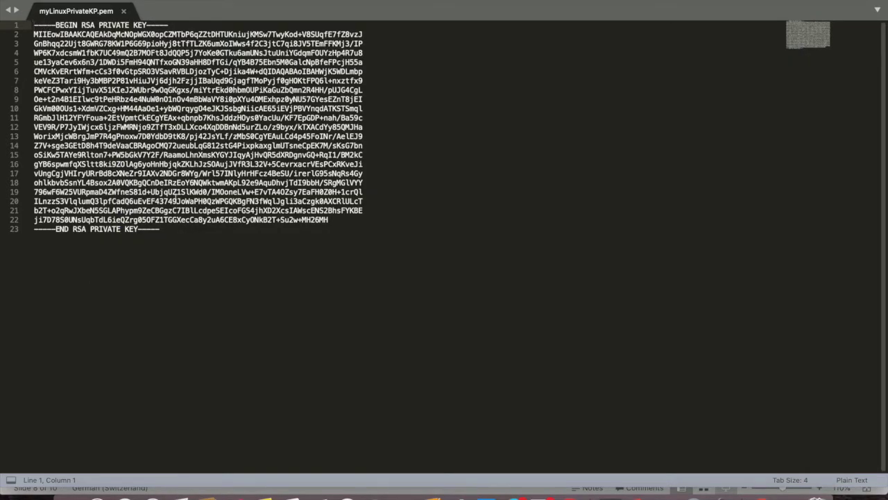
{"action": "left_click_drag", "start_coordinate": [175, 231], "coordinate": [32, 25]}
{"action": "key", "text": "ctrl+c"}
{"action": "key", "text": "super+Tab"}
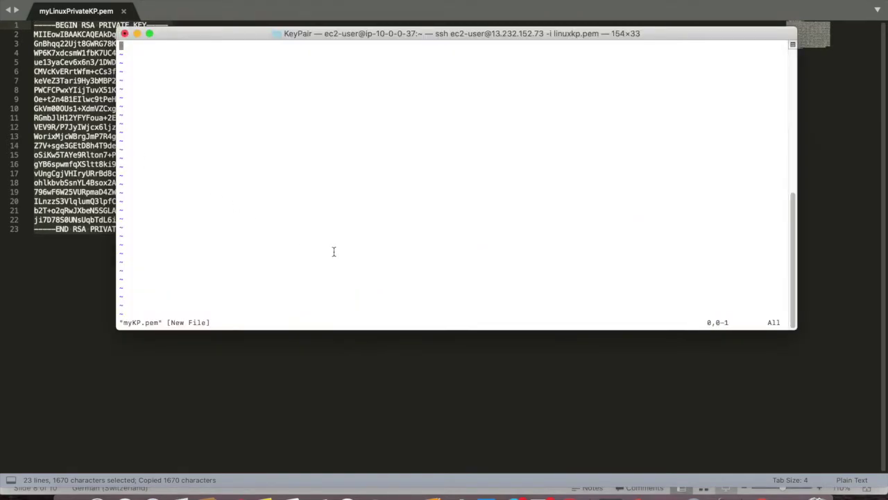
Paste the copied private key into myKP.pem, save the file and set its permissions to 400 with chmod
{"action": "key", "text": "i"}
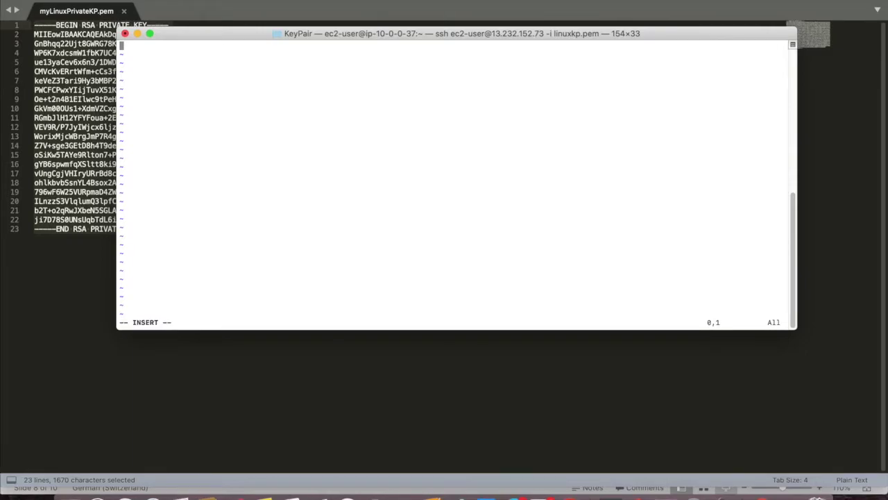
{"action": "key", "text": "super+v"}
{"action": "key", "text": "Escape"}
{"action": "type", "text": ":wq"}
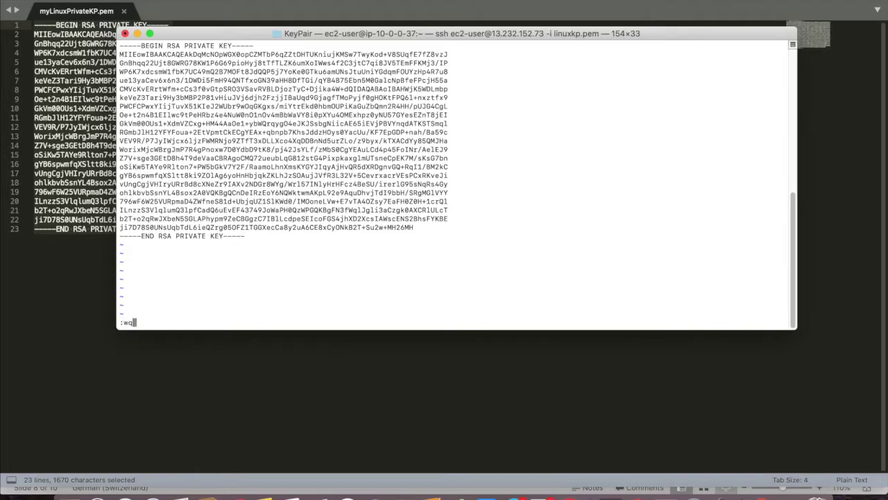
{"action": "key", "text": "Return"}
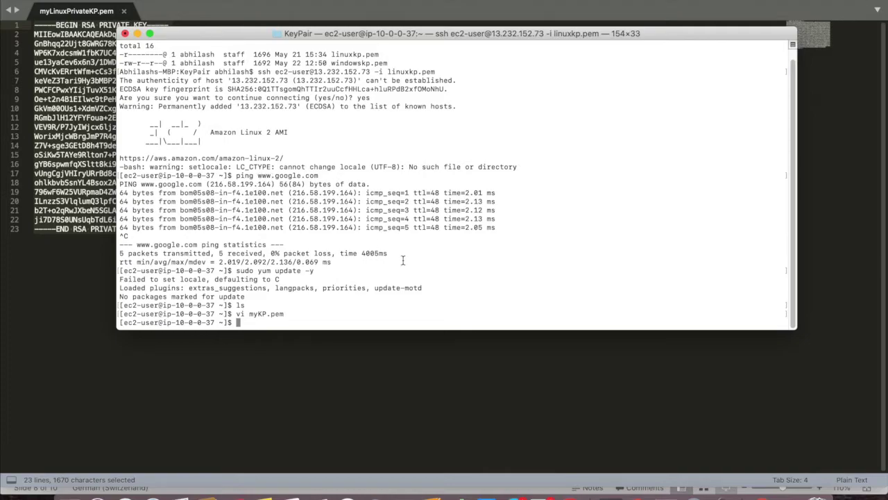
{"action": "type", "text": "chmod 400 myKP.pem"}
{"action": "key", "text": "Return"}
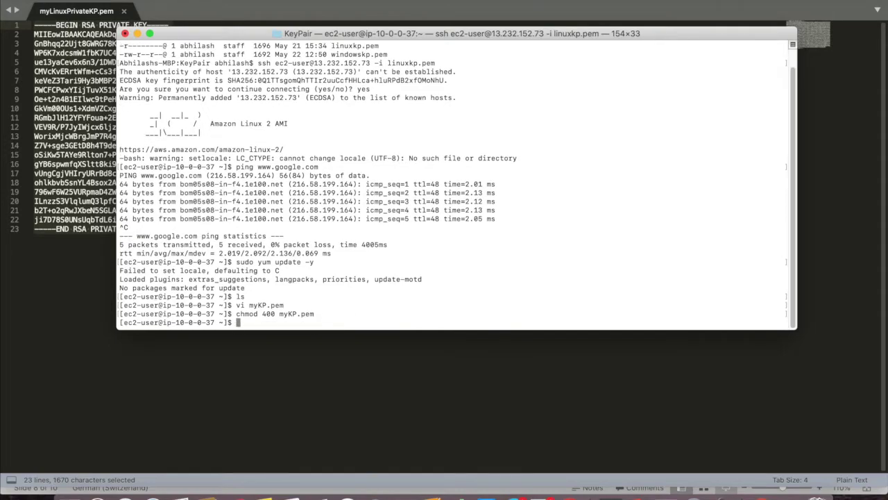
{"action": "type", "text": "ssh ec2-user@"}
{"action": "key", "text": "super+Tab"}
{"action": "key", "text": "super+Tab"}
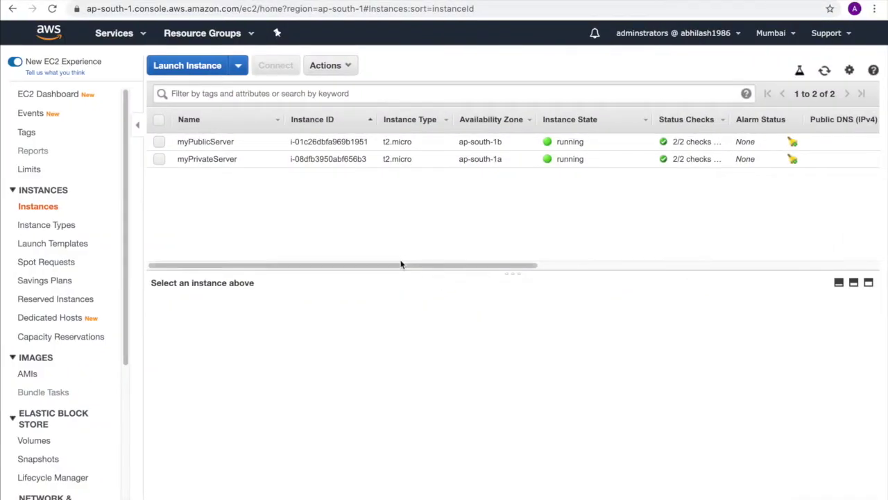
{"action": "left_click", "coordinate": [159, 160]}
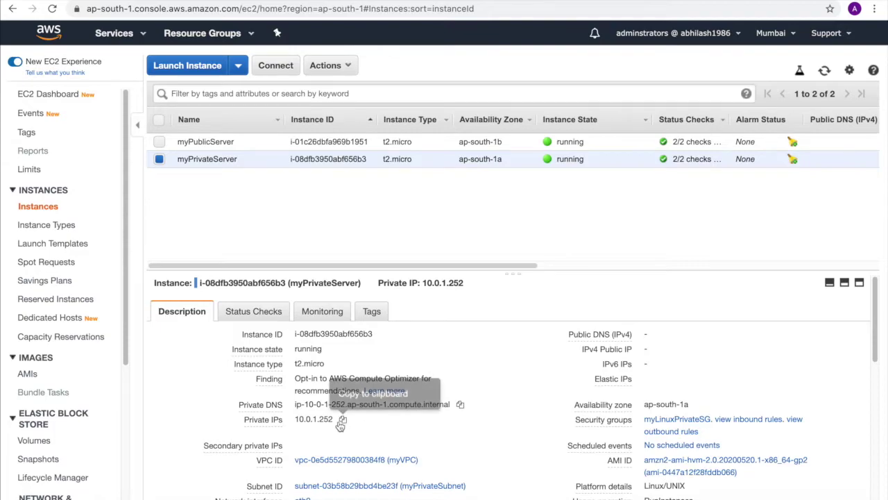
{"action": "left_click", "coordinate": [344, 421]}
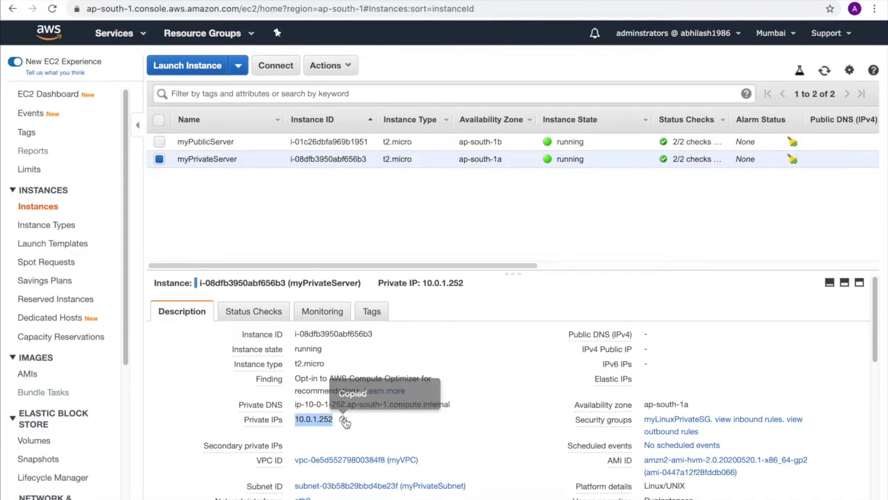
{"action": "left_click", "coordinate": [345, 421]}
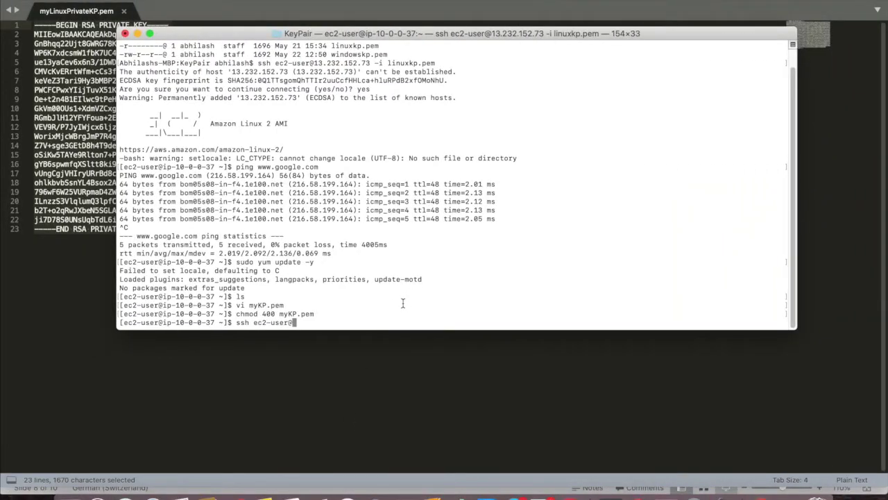
{"action": "key", "text": "super+v"}
{"action": "type", "text": "-i myKP.pem"}
{"action": "key", "text": "Return"}
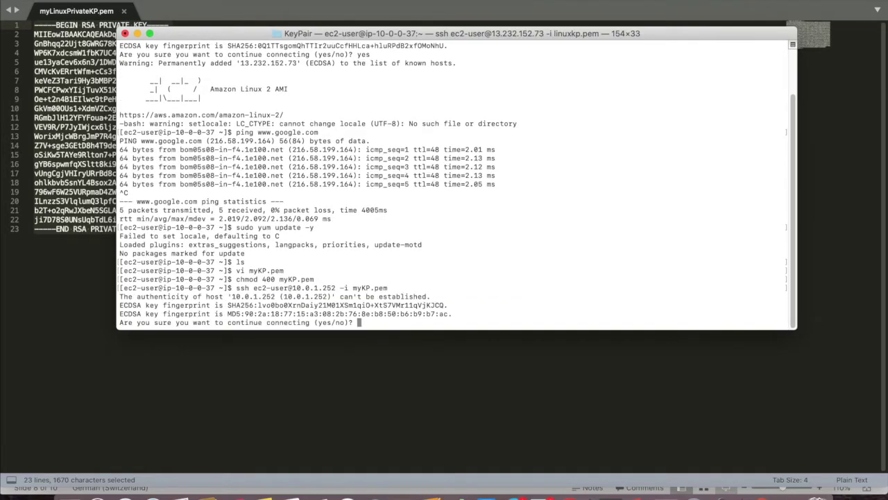
{"action": "type", "text": "yes"}
{"action": "key", "text": "Return"}
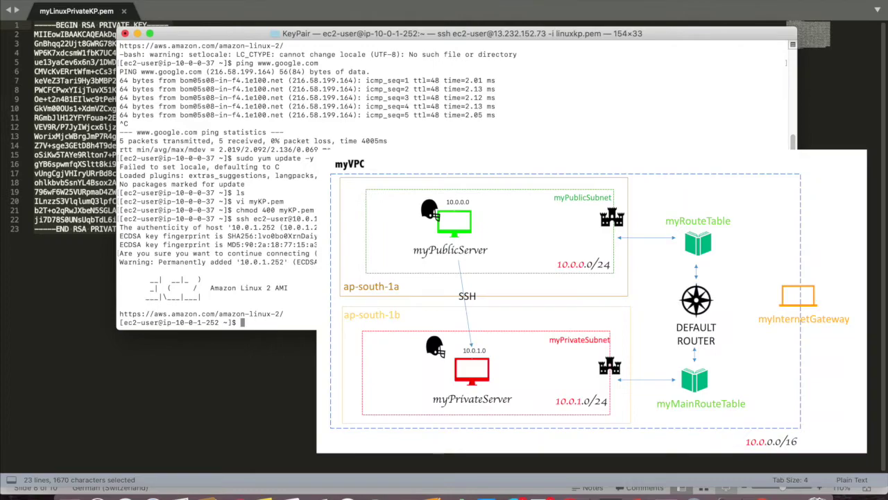
{"action": "type", "text": "ping www"}
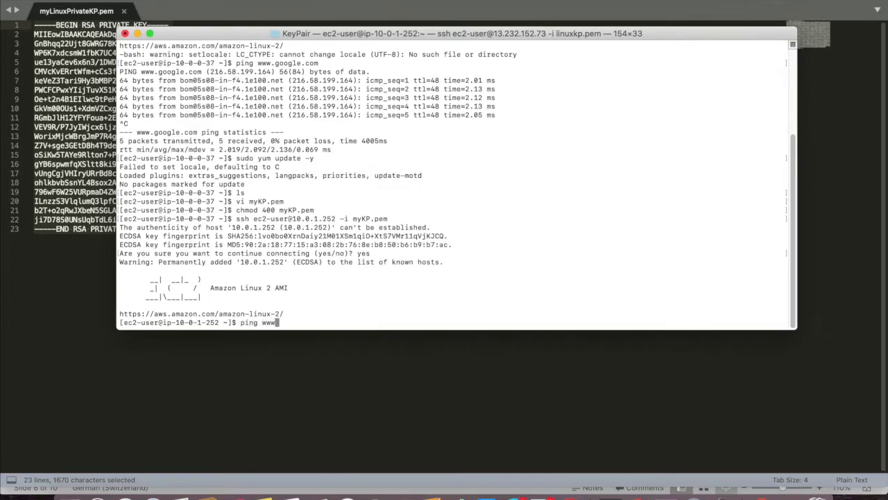
{"action": "type", "text": ".google.com"}
{"action": "key", "text": "Return"}
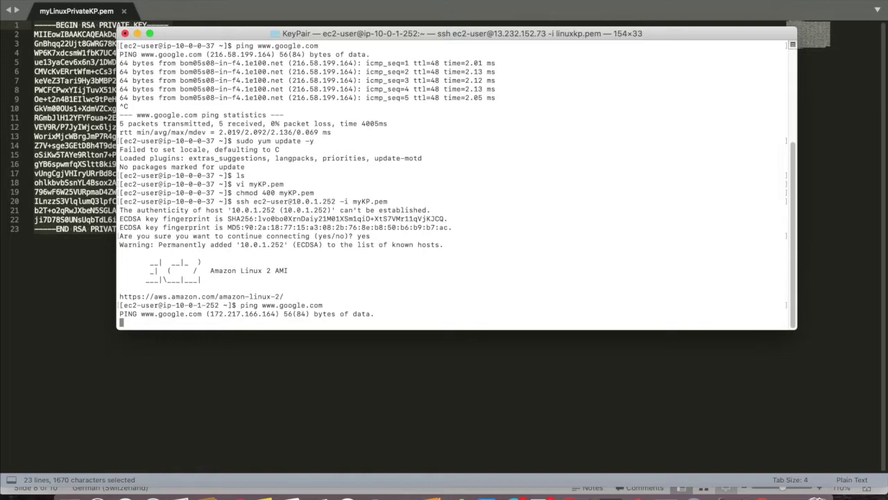
{"action": "key", "text": "ctrl+c"}
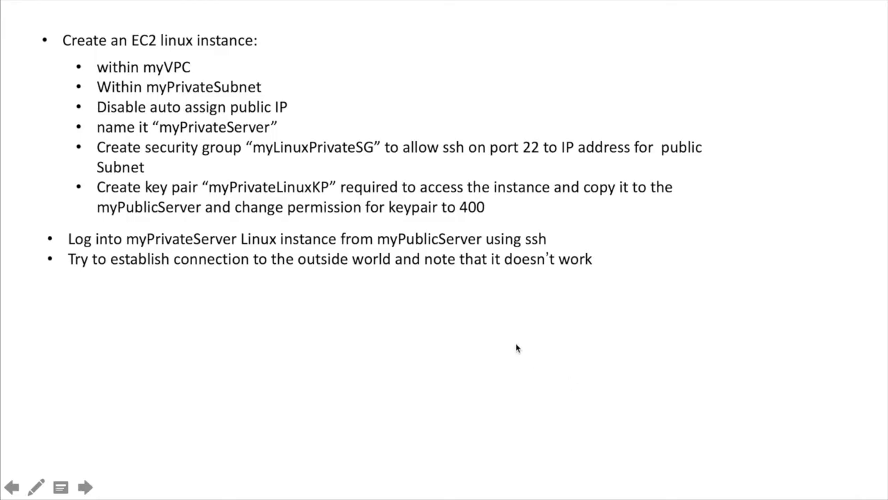
{"action": "left_click", "coordinate": [516, 342]}
{"action": "key", "text": "Left"}
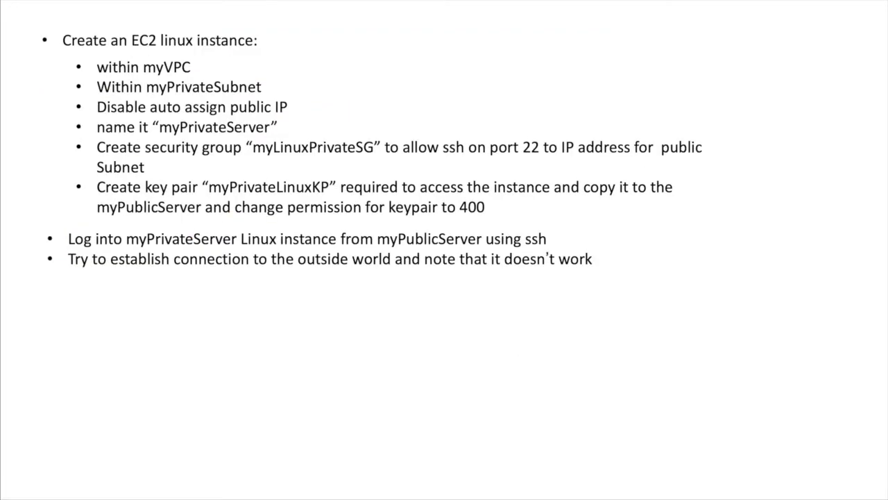
{"action": "key", "text": "Right"}
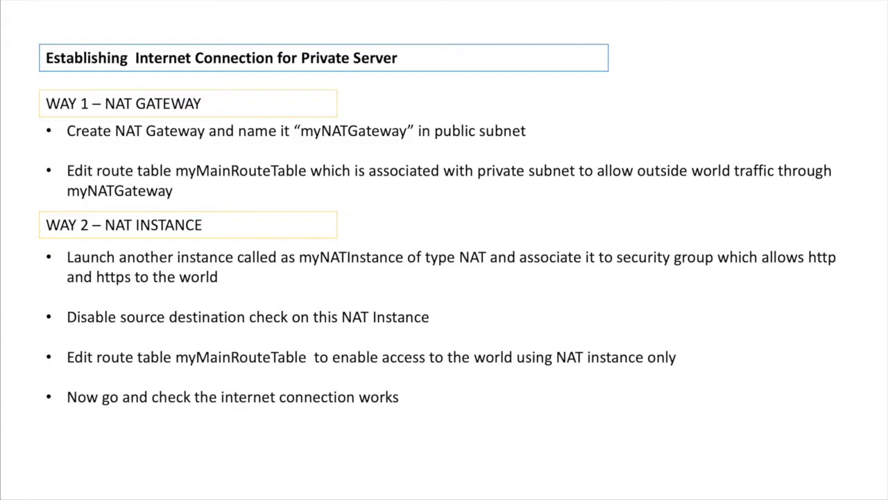
Switch to the VPC console in Chrome and set up a new NAT gateway in myPublicSubnet with a newly allocated Elastic IP address
{"action": "key", "text": "super+Tab"}
{"action": "key", "text": "super+Tab"}
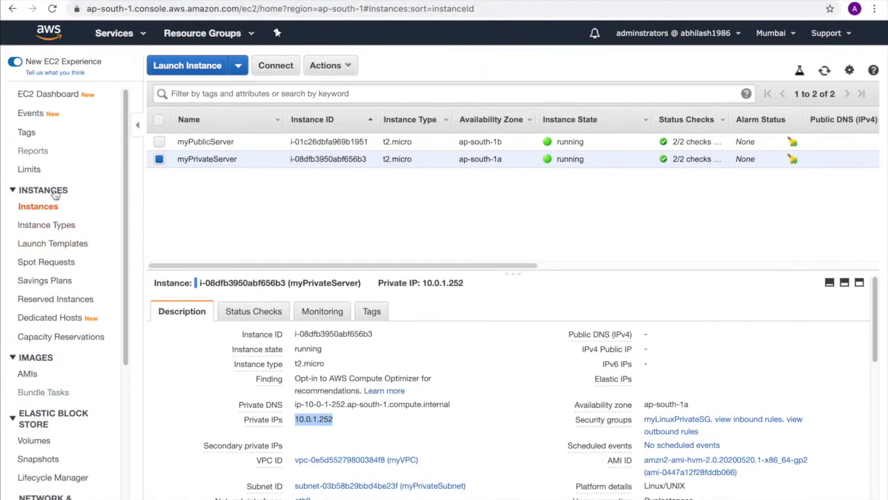
{"action": "key", "text": "ctrl+Tab"}
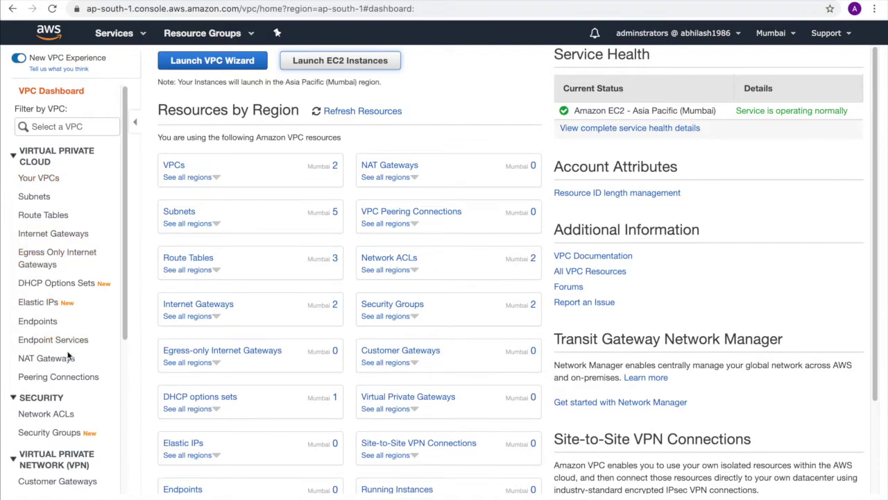
{"action": "scroll", "coordinate": [69, 357], "scroll_direction": "down", "scroll_amount": 5}
{"action": "scroll", "coordinate": [68, 356], "scroll_direction": "down", "scroll_amount": 2}
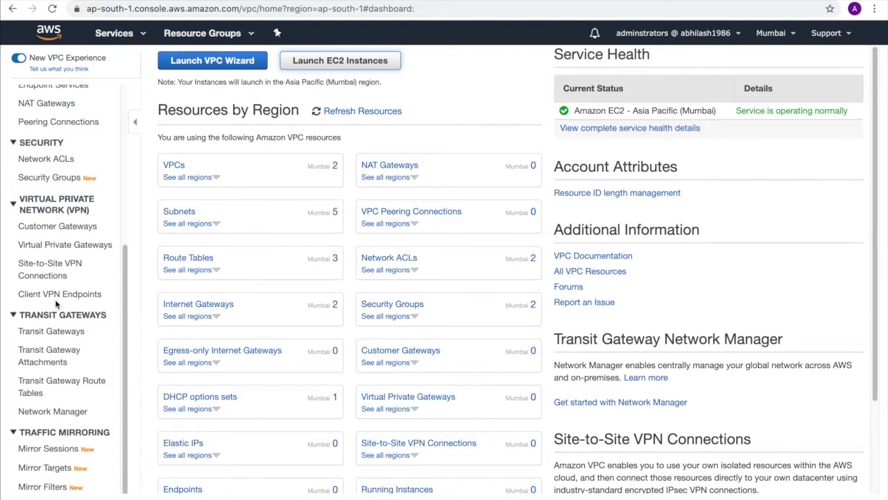
{"action": "scroll", "coordinate": [55, 299], "scroll_direction": "up", "scroll_amount": 7}
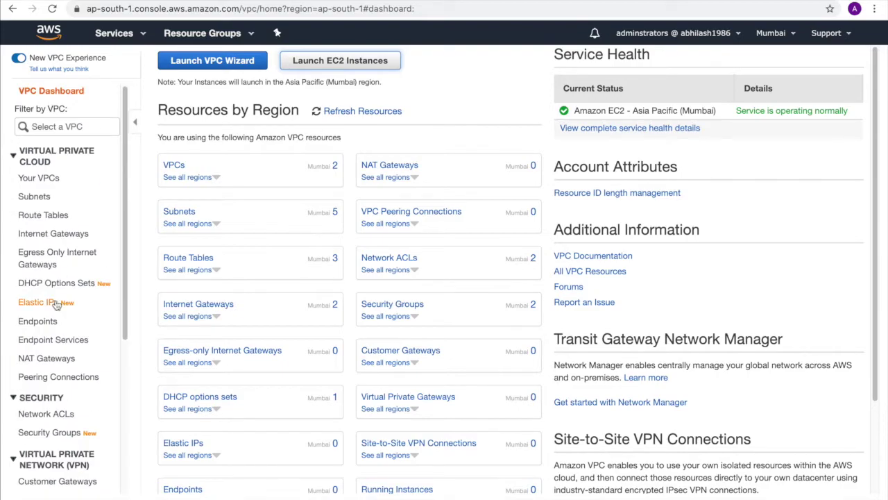
{"action": "left_click", "coordinate": [48, 359]}
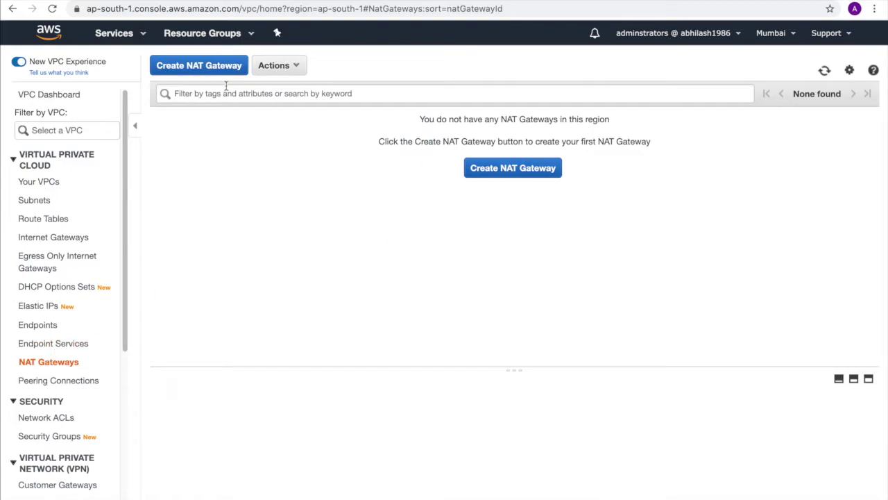
{"action": "left_click", "coordinate": [524, 173]}
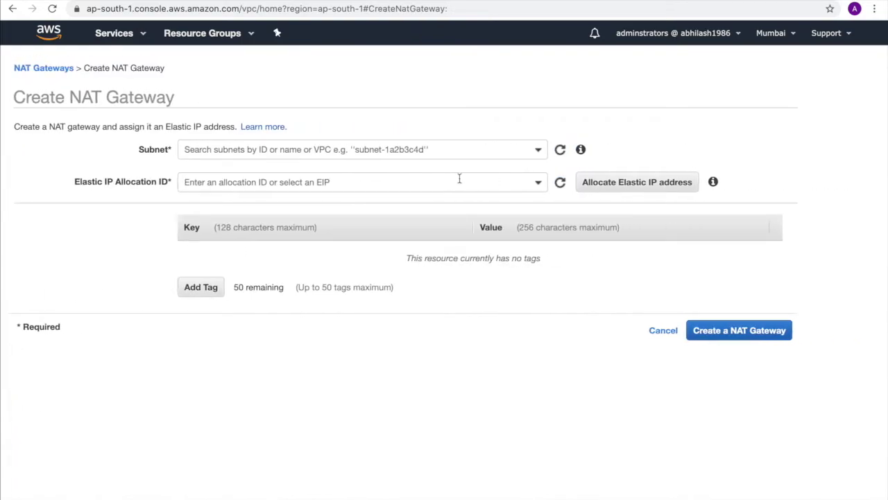
{"action": "left_click", "coordinate": [323, 151]}
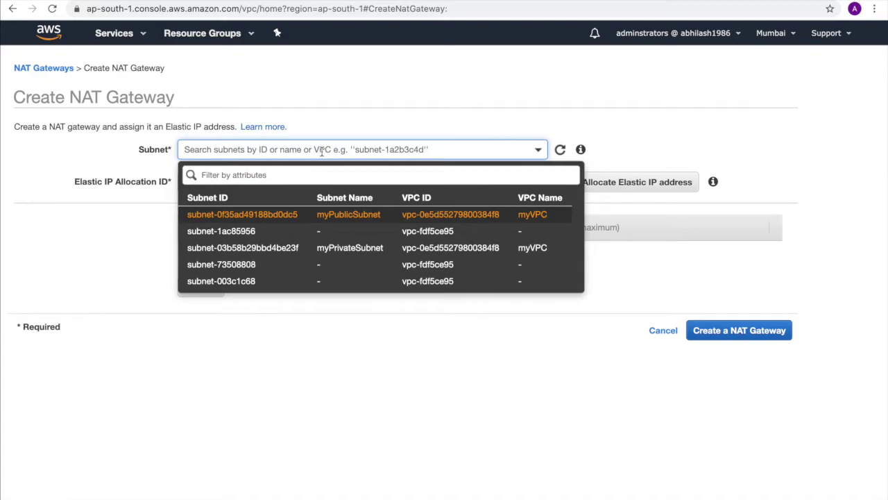
{"action": "left_click", "coordinate": [342, 215]}
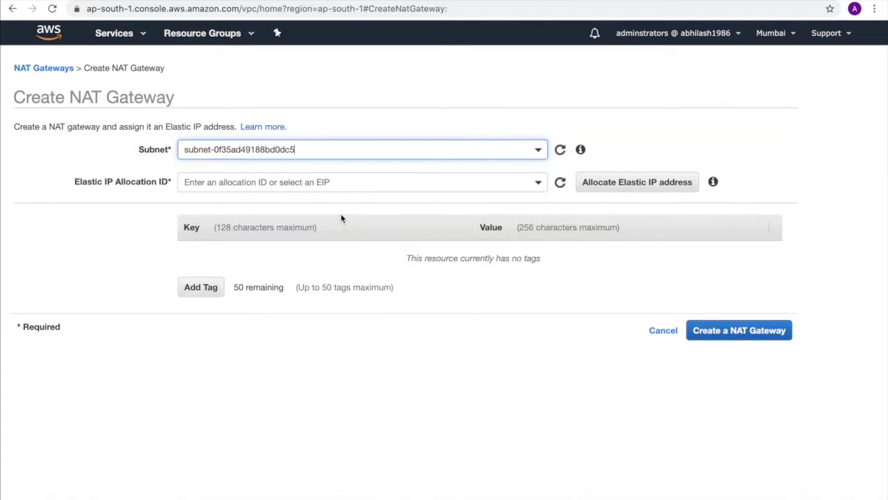
{"action": "left_click", "coordinate": [285, 182]}
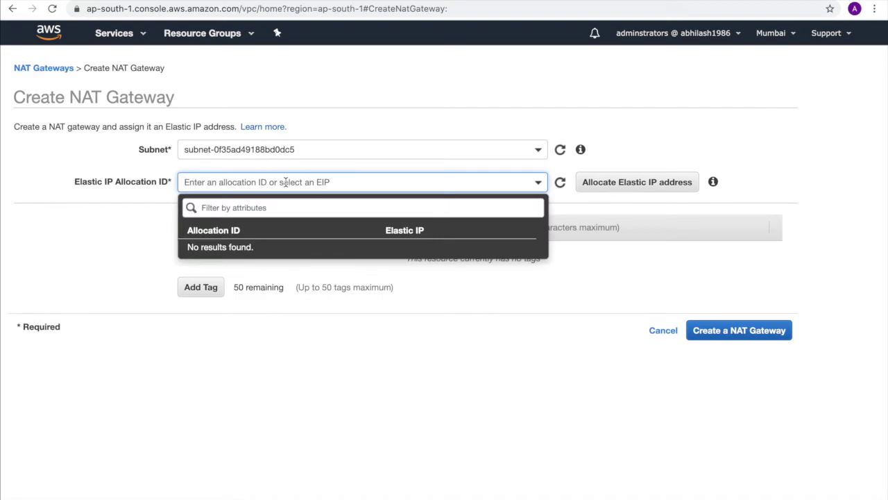
{"action": "left_click", "coordinate": [595, 186]}
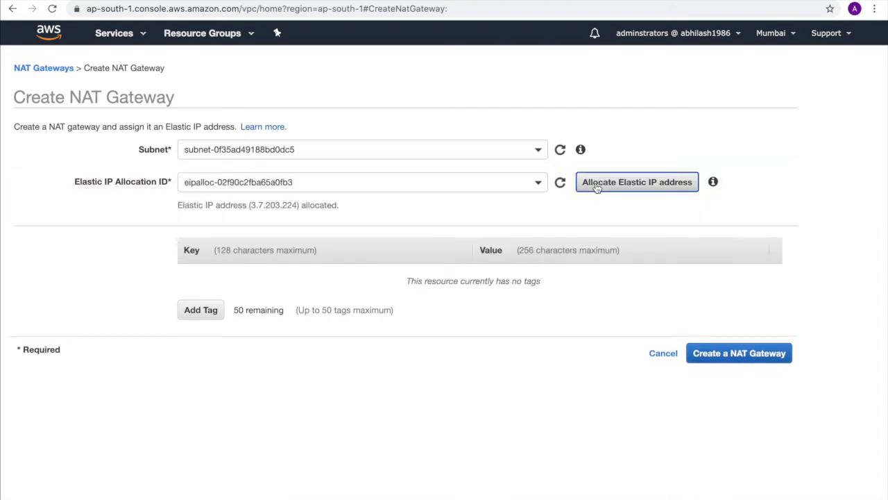
Add a Name tag with the value myNATGateway and create the NAT gateway
{"action": "left_click", "coordinate": [210, 311]}
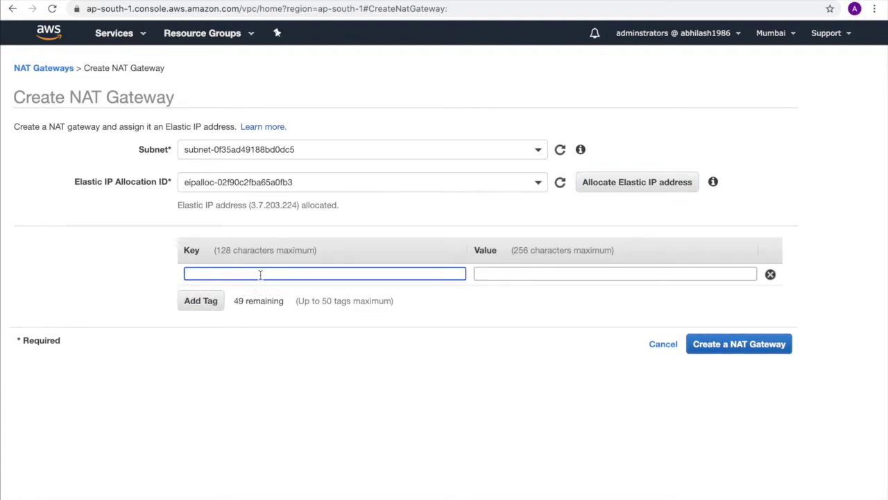
{"action": "type", "text": "Name"}
{"action": "key", "text": "Tab"}
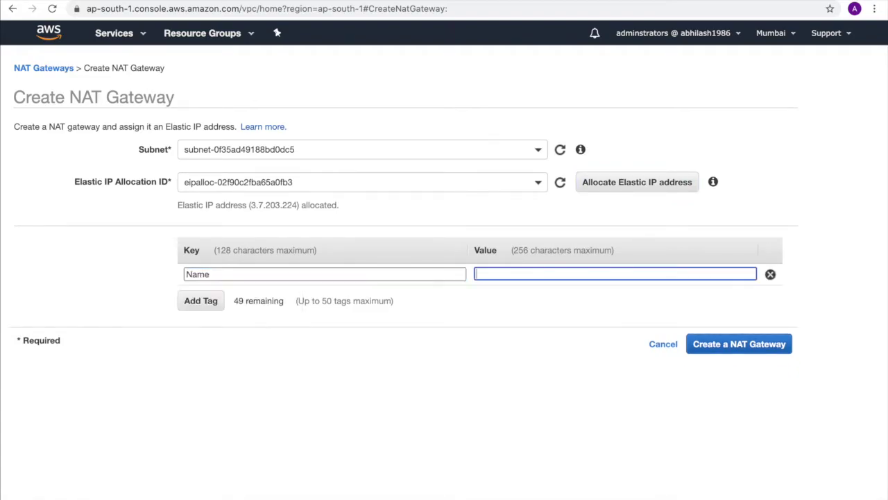
{"action": "type", "text": "myP"}
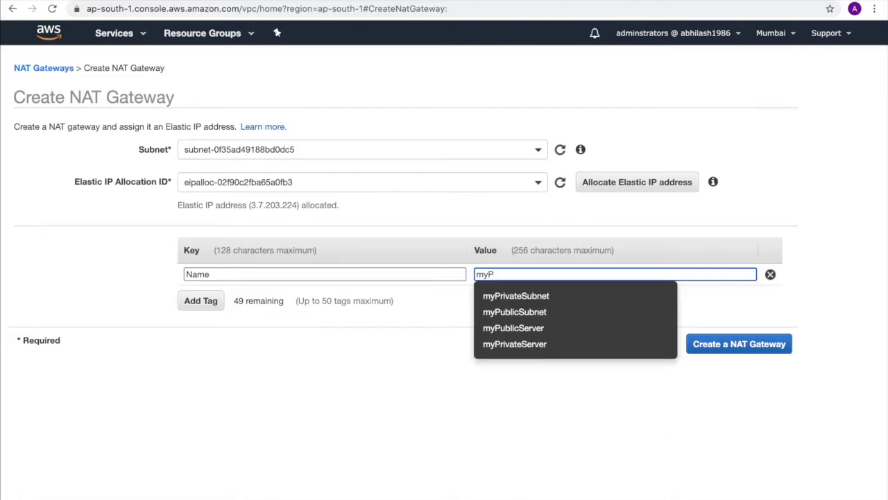
{"action": "key", "text": "BackSpace"}
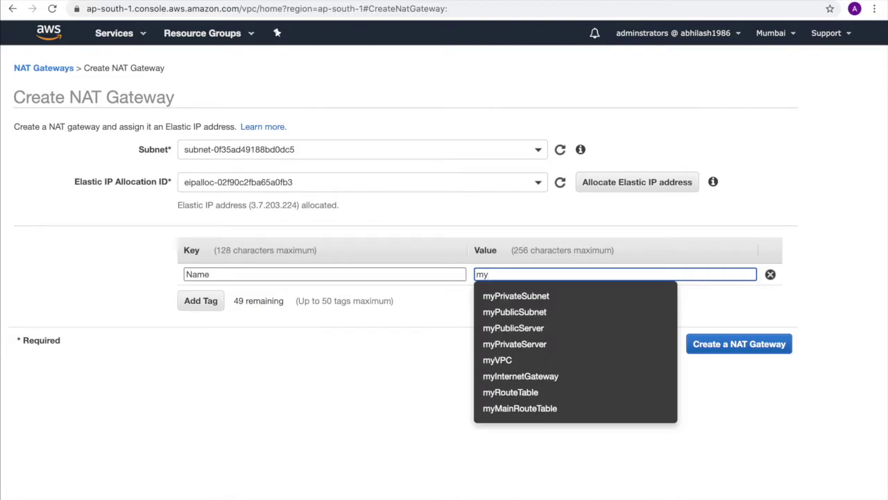
{"action": "type", "text": "NATGateway"}
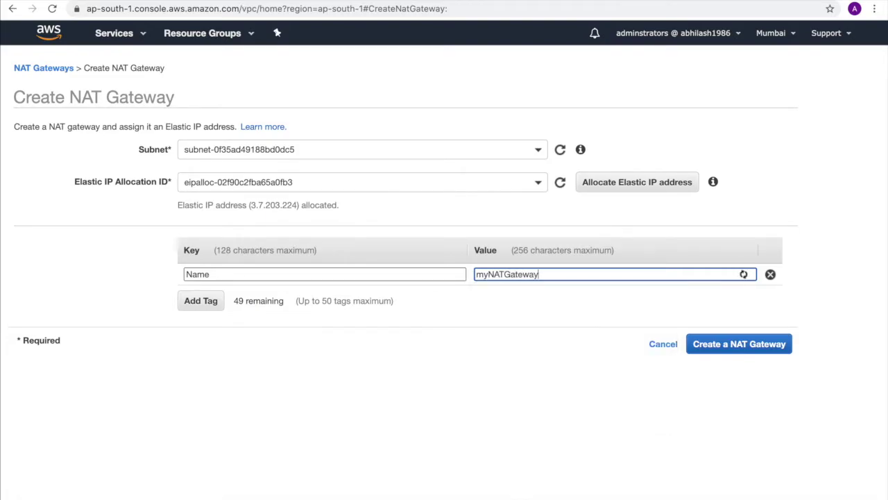
{"action": "left_click", "coordinate": [741, 343]}
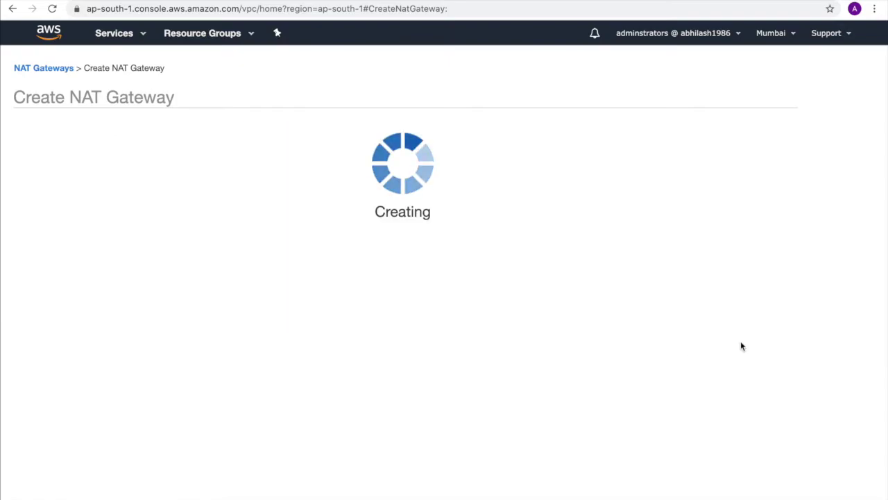
Go to the route tables and examine the subnet associations of myMainRouteTable, widening the column to read the full subnet name
{"action": "left_click", "coordinate": [532, 239]}
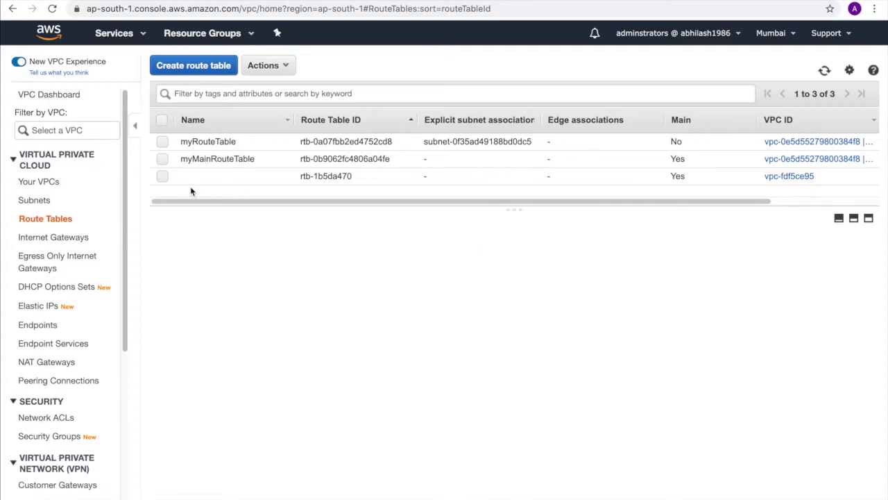
{"action": "left_click", "coordinate": [161, 159]}
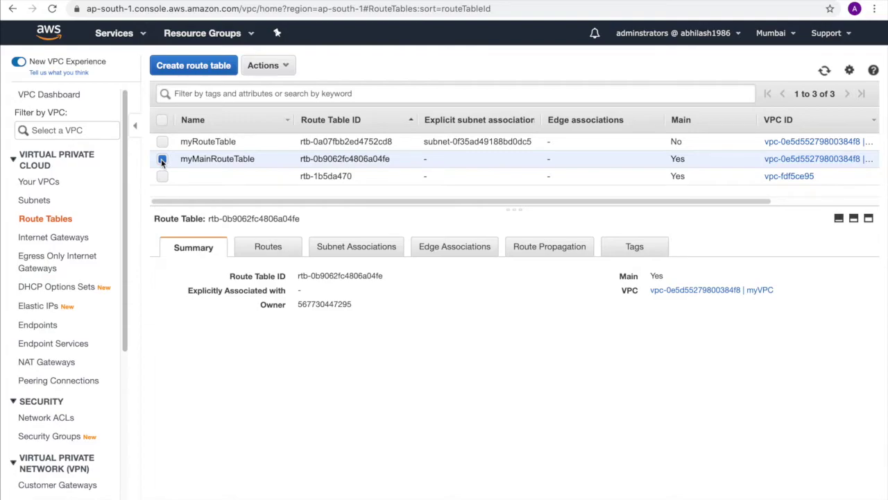
{"action": "left_click", "coordinate": [365, 247]}
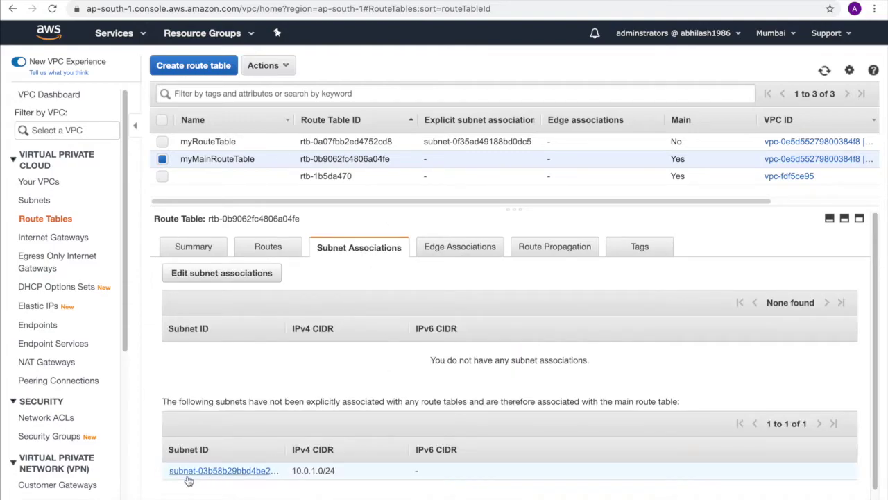
{"action": "left_click_drag", "start_coordinate": [284, 449], "coordinate": [425, 449]}
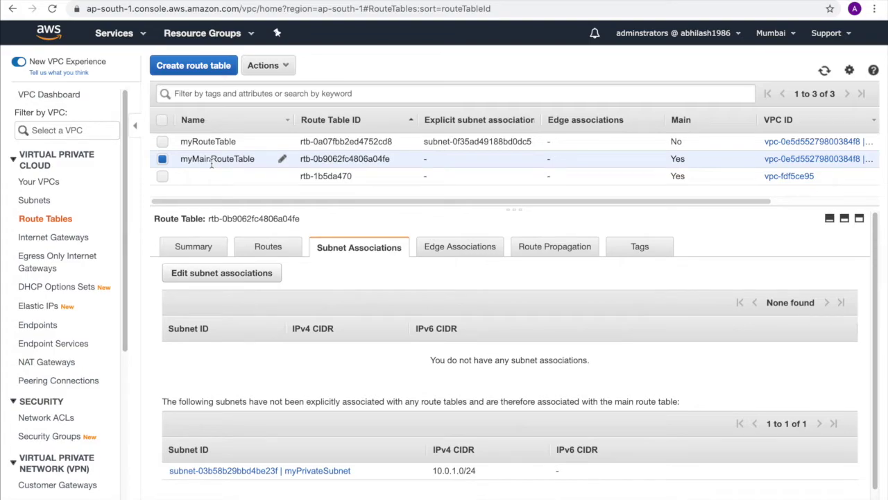
Add a route to myMainRouteTable with destination 0.0.0.0/0 and the NAT gateway myNATGateway as target, and save the routes
{"action": "left_click", "coordinate": [270, 248]}
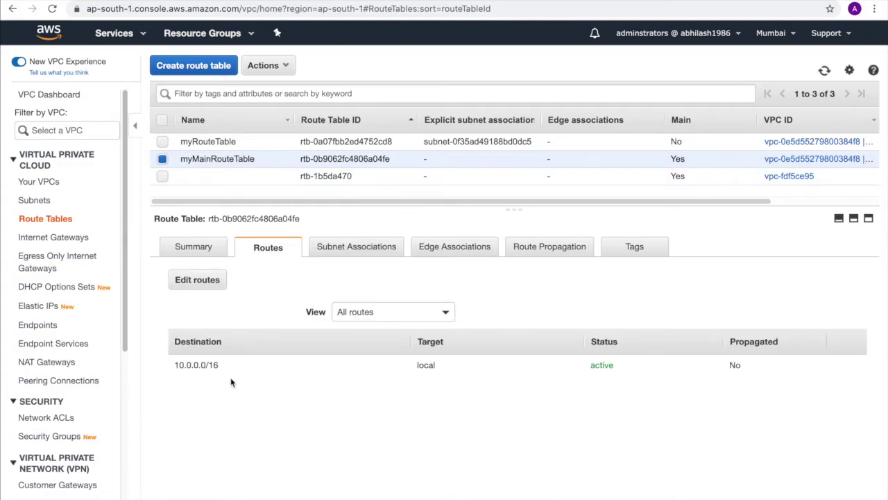
{"action": "left_click", "coordinate": [201, 281]}
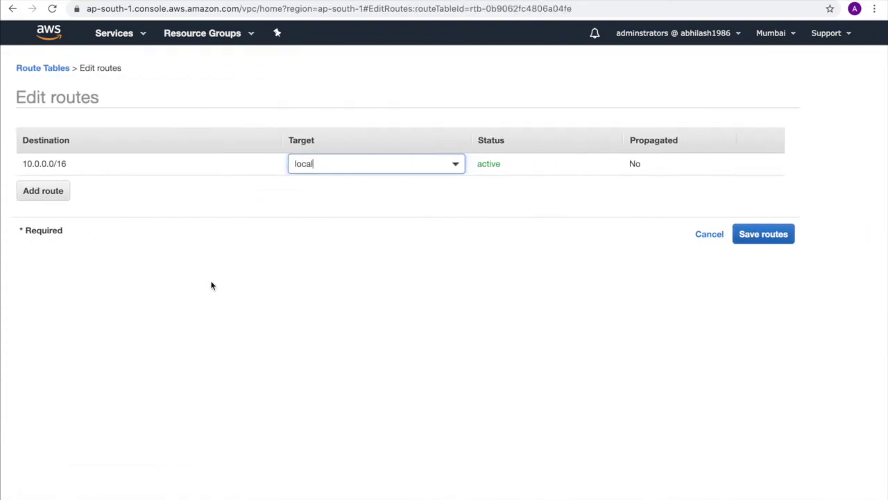
{"action": "left_click", "coordinate": [34, 196]}
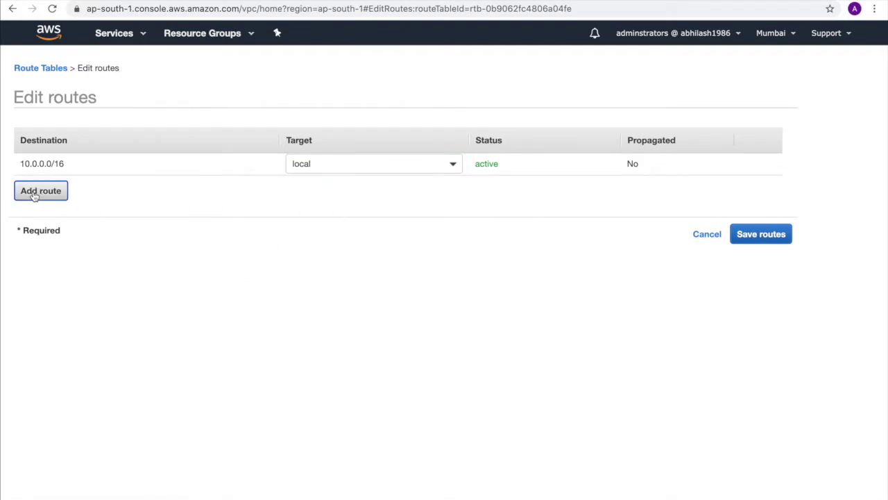
{"action": "left_click", "coordinate": [60, 185]}
{"action": "type", "text": "0.0.0.0"}
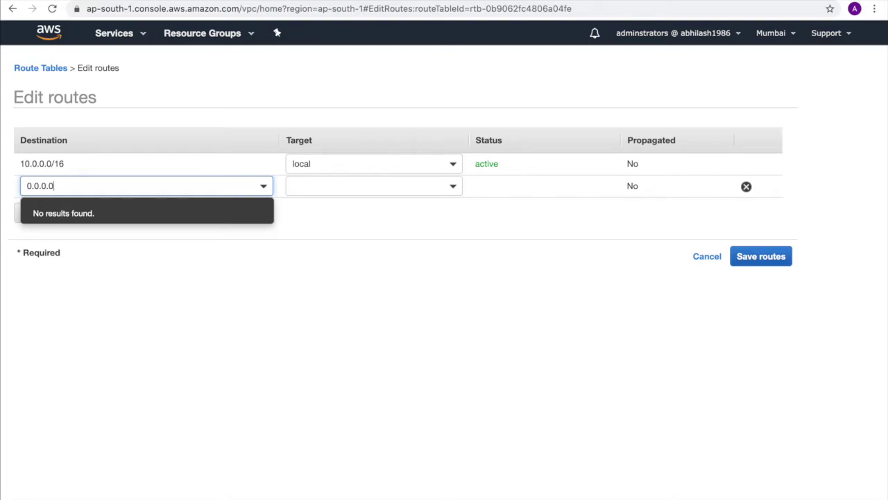
{"action": "type", "text": "/0"}
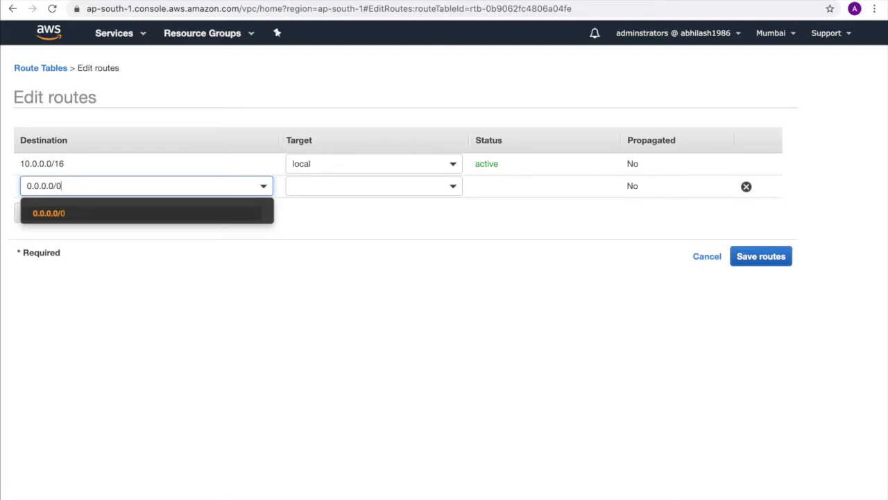
{"action": "left_click", "coordinate": [454, 192]}
{"action": "left_click", "coordinate": [339, 265]}
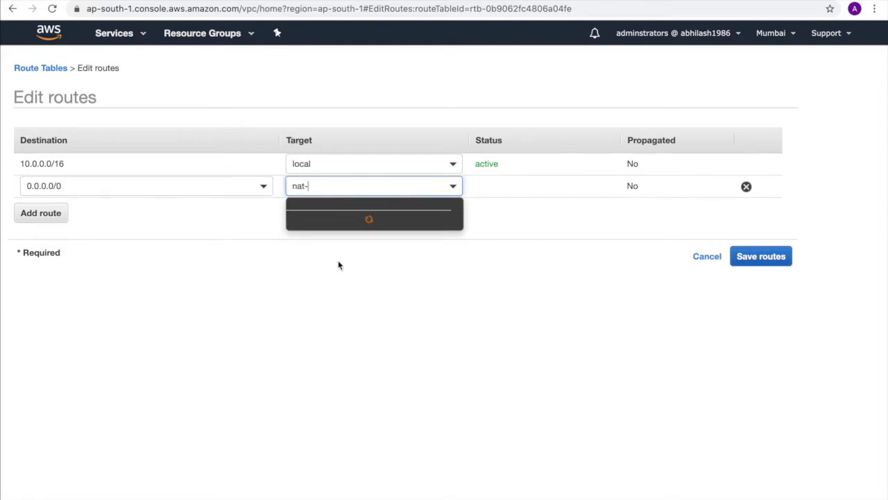
{"action": "left_click", "coordinate": [355, 219]}
{"action": "left_click", "coordinate": [746, 256]}
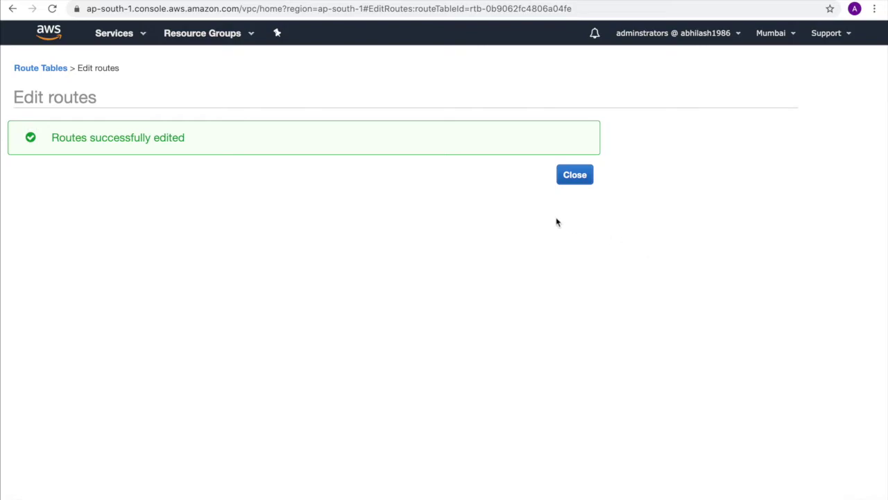
{"action": "left_click", "coordinate": [571, 178]}
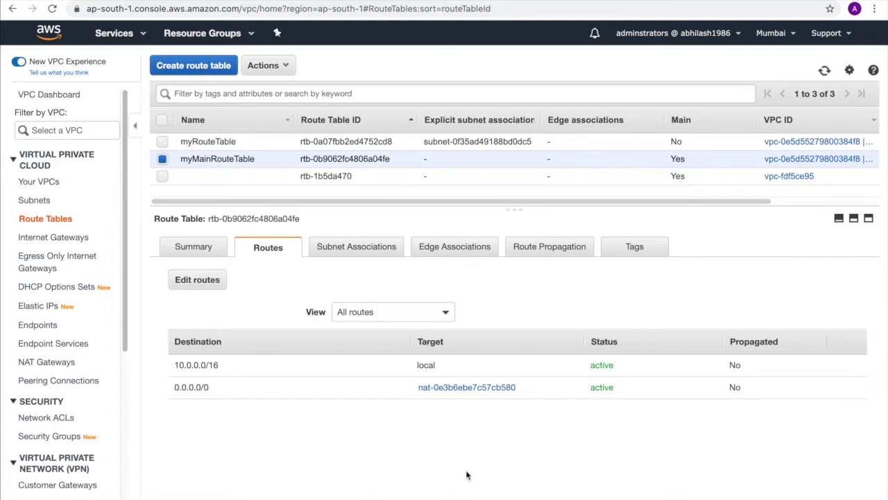
{"action": "key", "text": "super+Tab"}
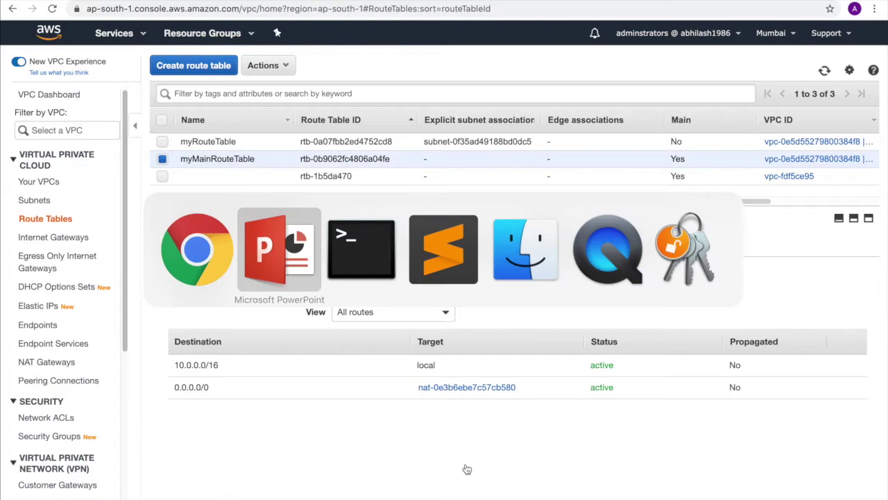
{"action": "key", "text": "super+Tab"}
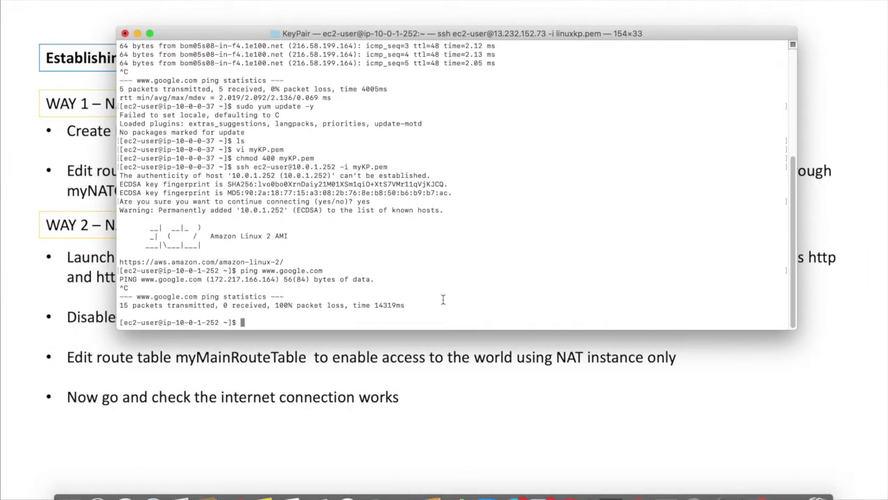
{"action": "key", "text": "Up"}
{"action": "key", "text": "Return"}
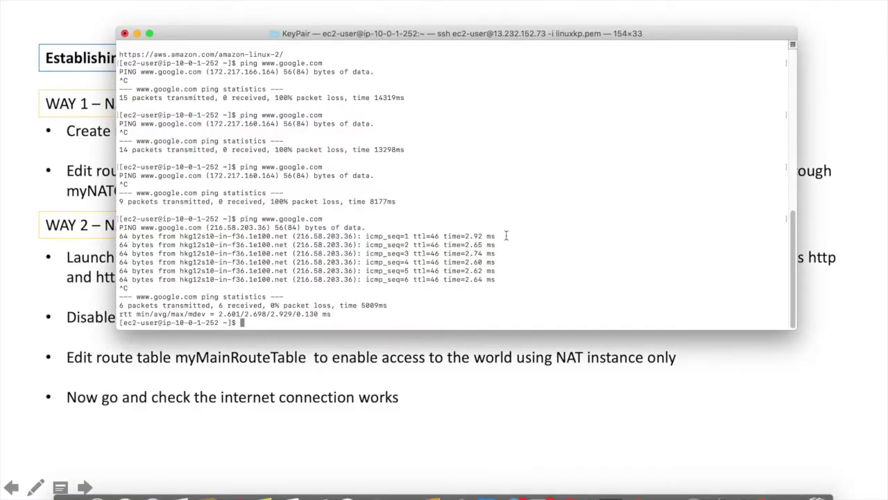
{"action": "type", "text": "pin"}
{"action": "key", "text": "BackSpace"}
{"action": "key", "text": "BackSpace"}
{"action": "key", "text": "BackSpace"}
{"action": "key", "text": "Up"}
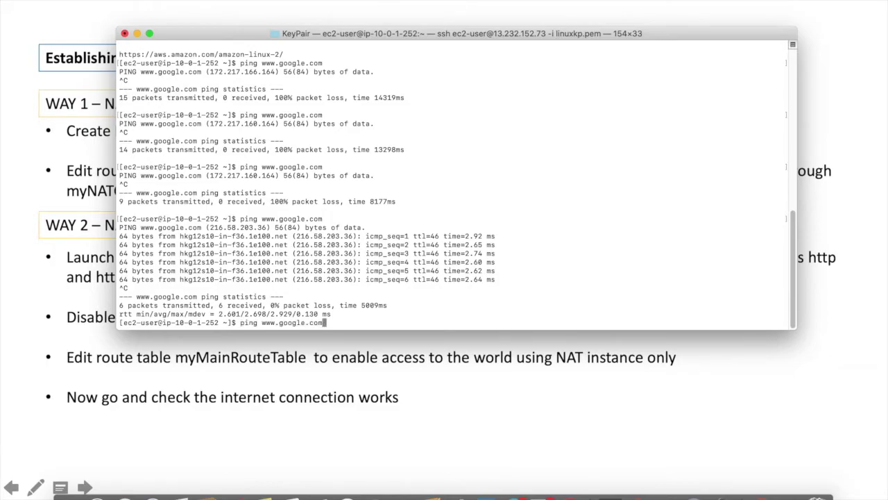
{"action": "key", "text": "Return"}
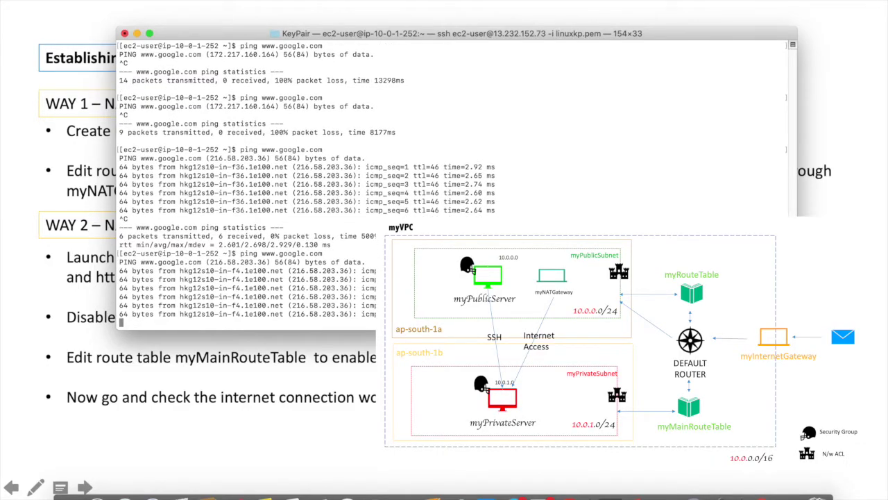
{"action": "key", "text": "ctrl+c"}
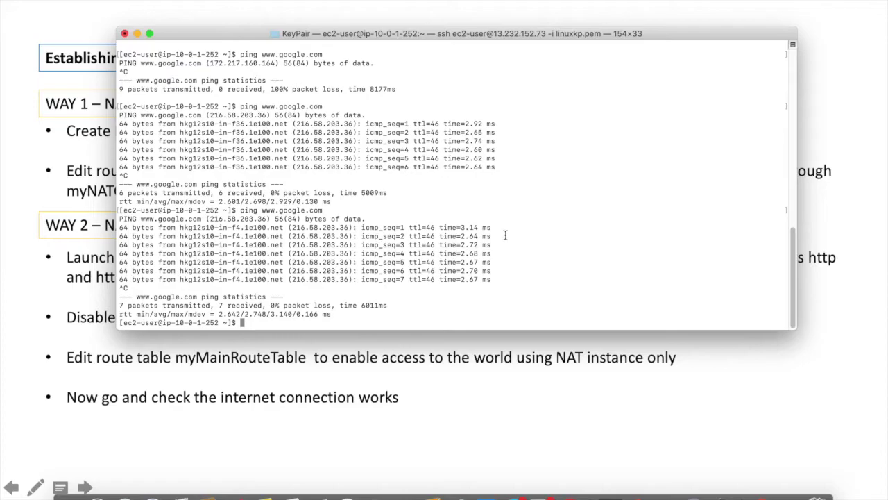
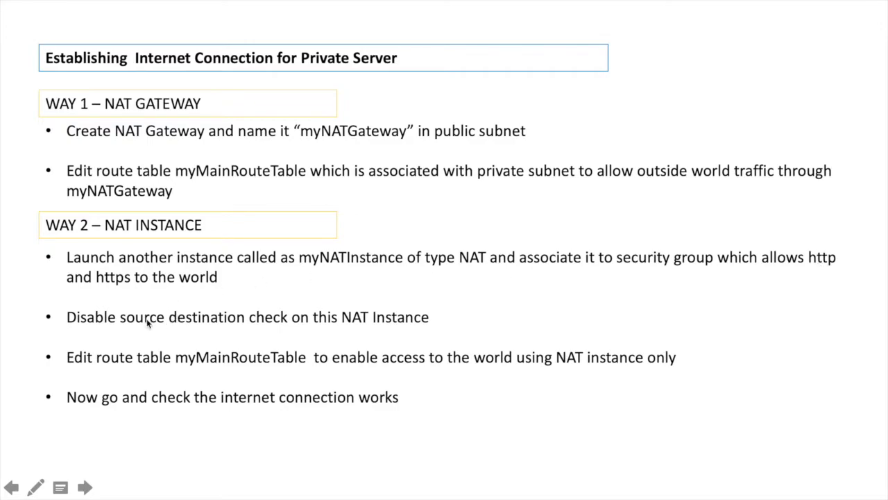
{"action": "left_click", "coordinate": [265, 320]}
{"action": "key", "text": "Left"}
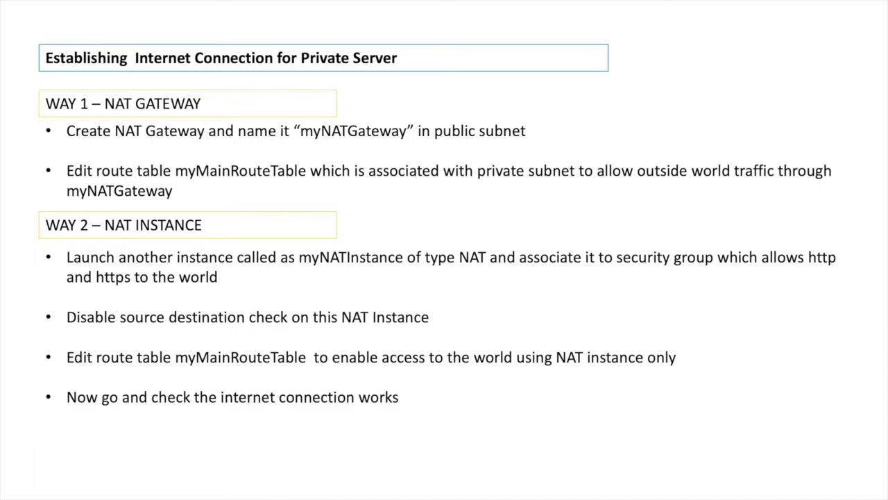
{"action": "key", "text": "Right"}
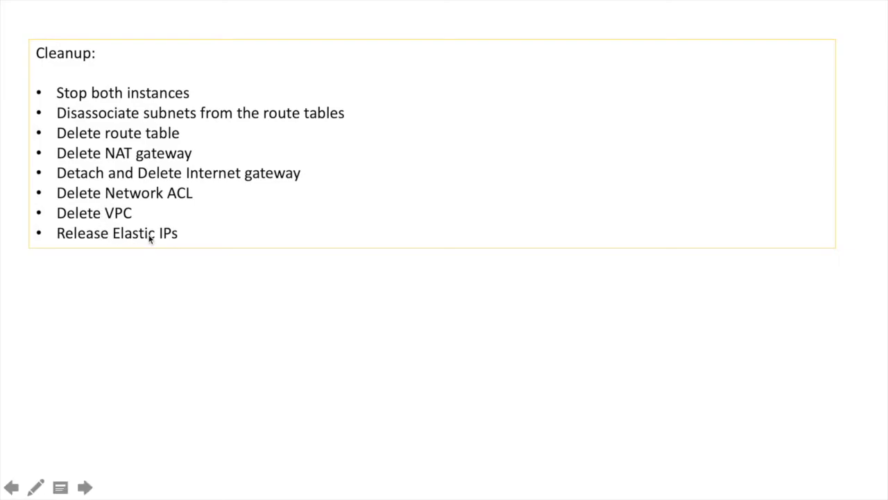
Switch to the Terminal, exit the SSH sessions on the private and public servers, and close the terminal window
{"action": "key", "text": "super+Tab"}
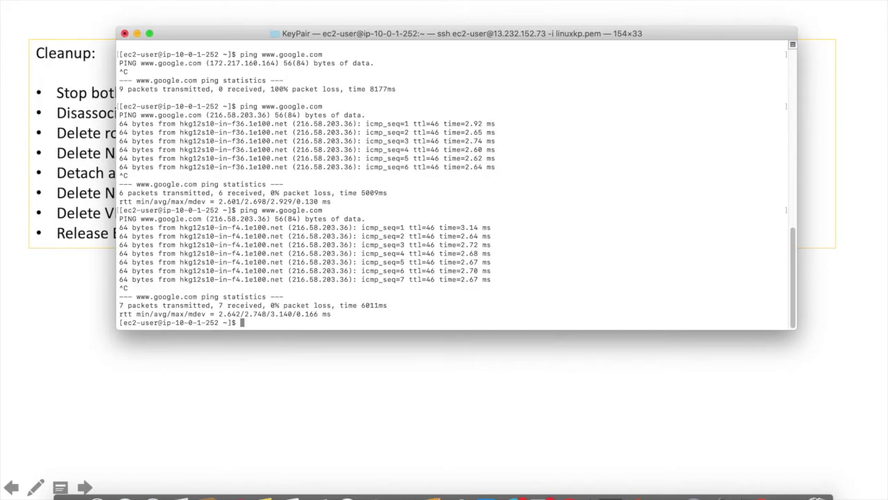
{"action": "type", "text": "exit"}
{"action": "key", "text": "Return"}
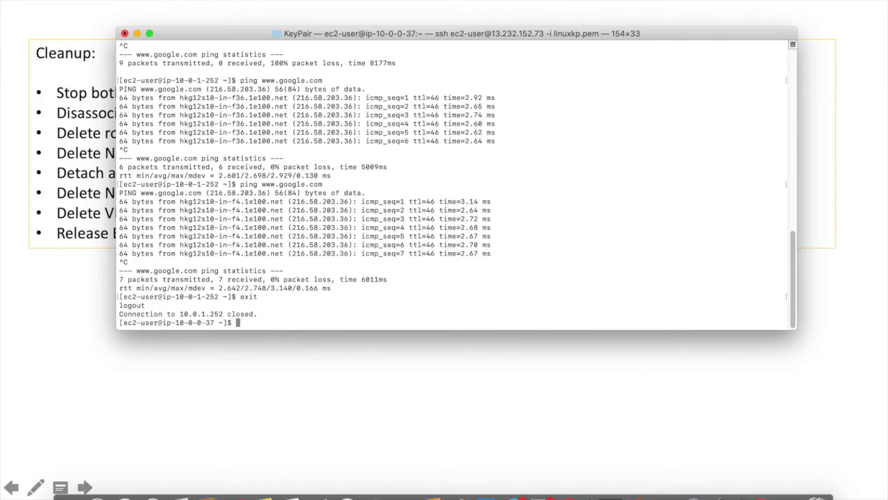
{"action": "type", "text": "exit"}
{"action": "key", "text": "Return"}
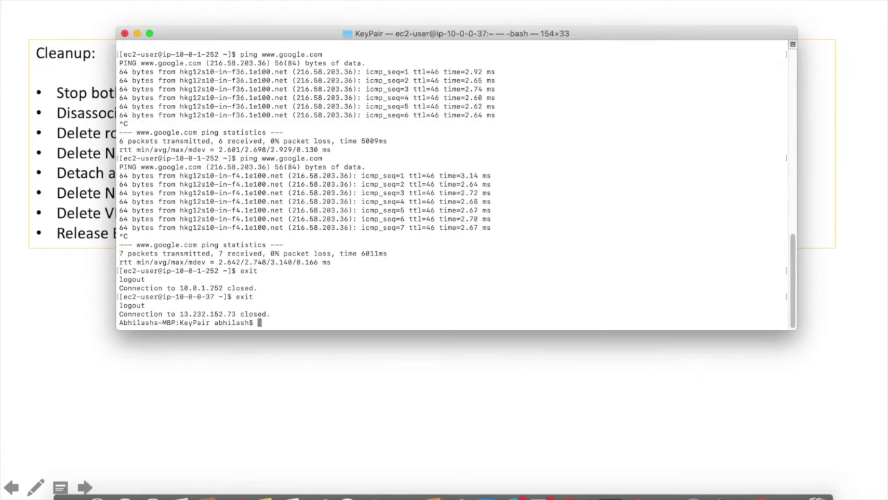
{"action": "left_click", "coordinate": [125, 34]}
Switch to Chrome and terminate the myPrivateServer instance in the EC2 instances list
{"action": "key", "text": "super+Tab"}
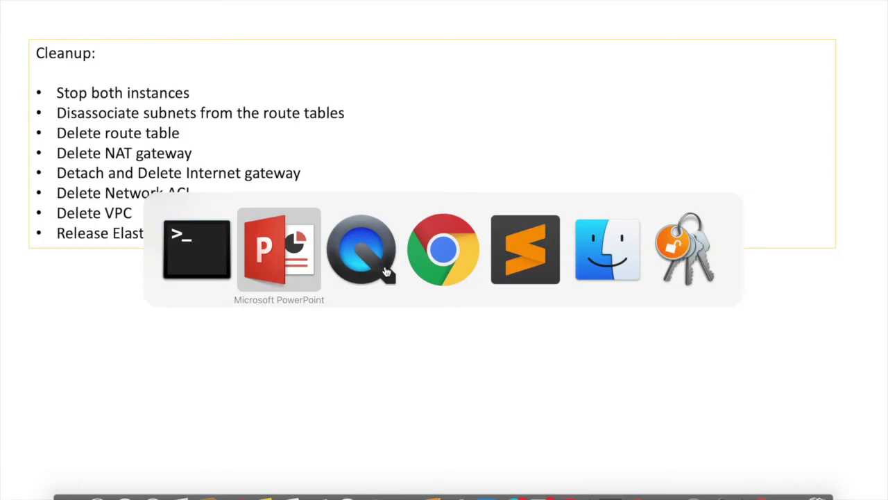
{"action": "key", "text": "super+Tab"}
{"action": "key", "text": "super+Tab"}
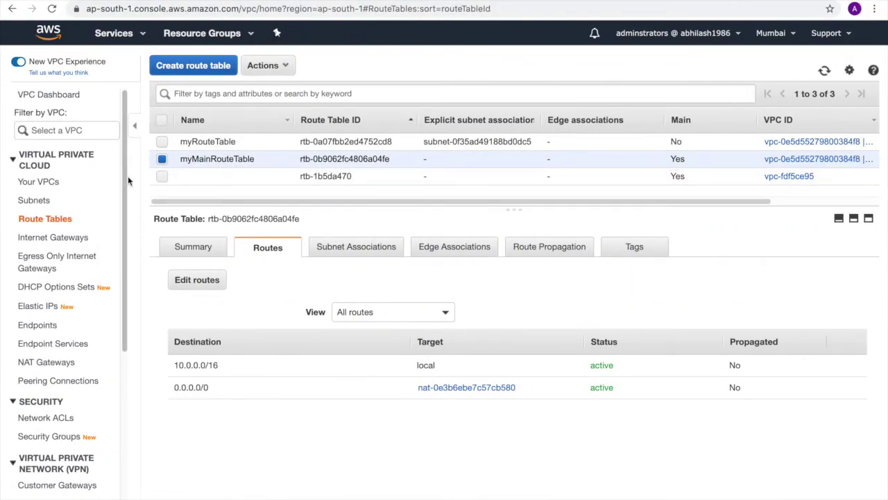
{"action": "scroll", "coordinate": [73, 288], "scroll_direction": "down", "scroll_amount": 6}
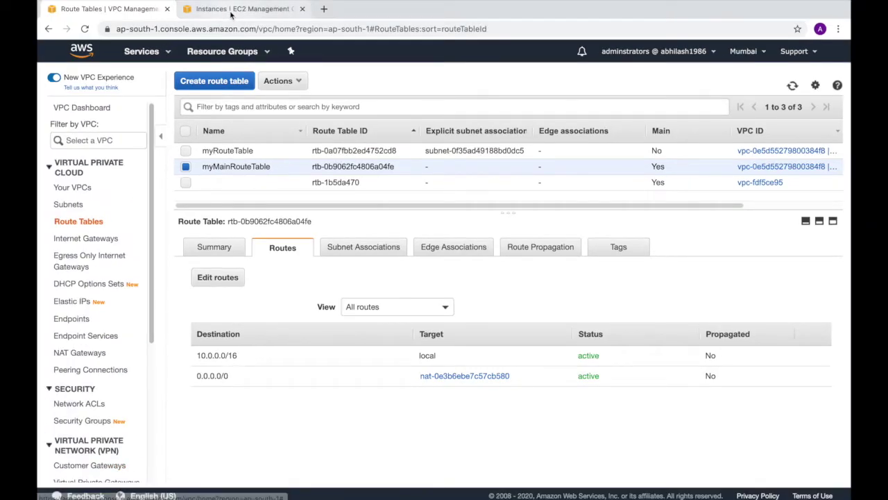
{"action": "left_click", "coordinate": [231, 13]}
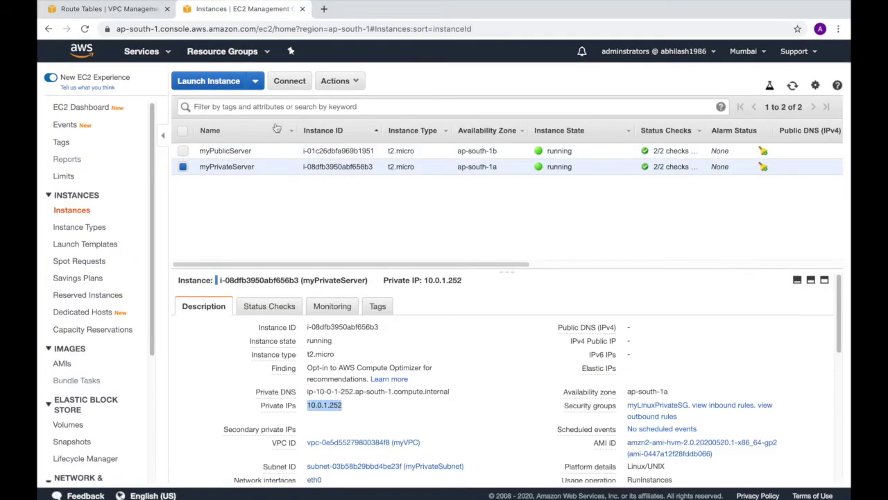
{"action": "left_click", "coordinate": [347, 83]}
{"action": "mouse_move", "coordinate": [354, 158]}
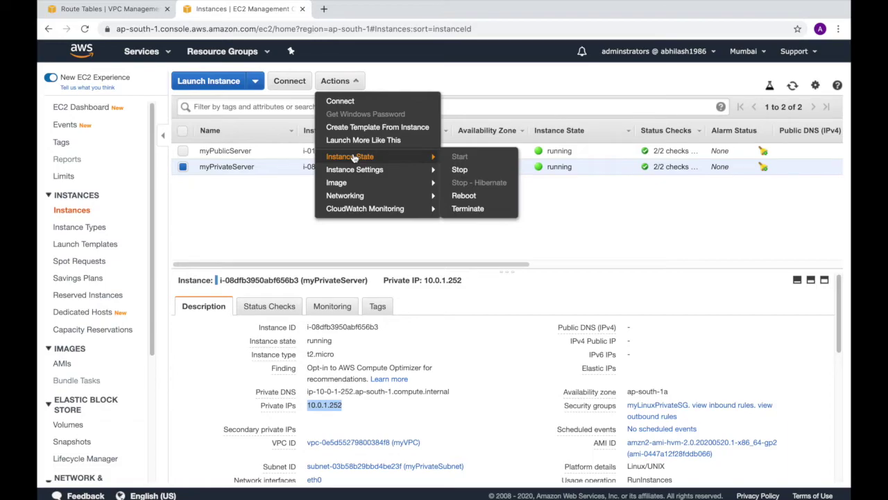
{"action": "left_click", "coordinate": [468, 208]}
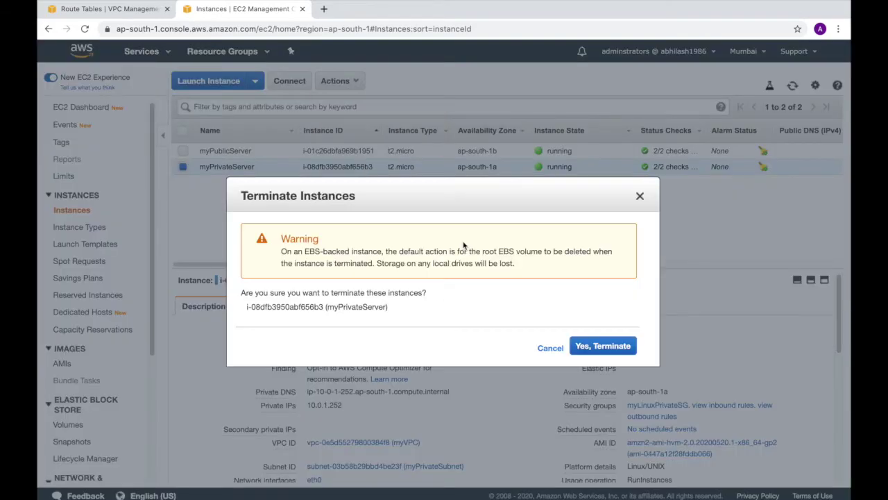
{"action": "left_click", "coordinate": [604, 347]}
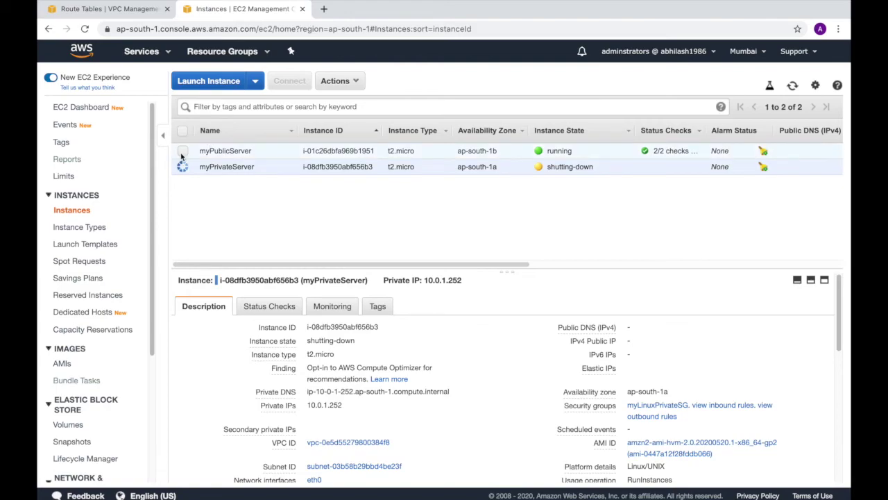
Add myPublicServer to the instance selection and terminate the selected instances
{"action": "left_click", "coordinate": [183, 152]}
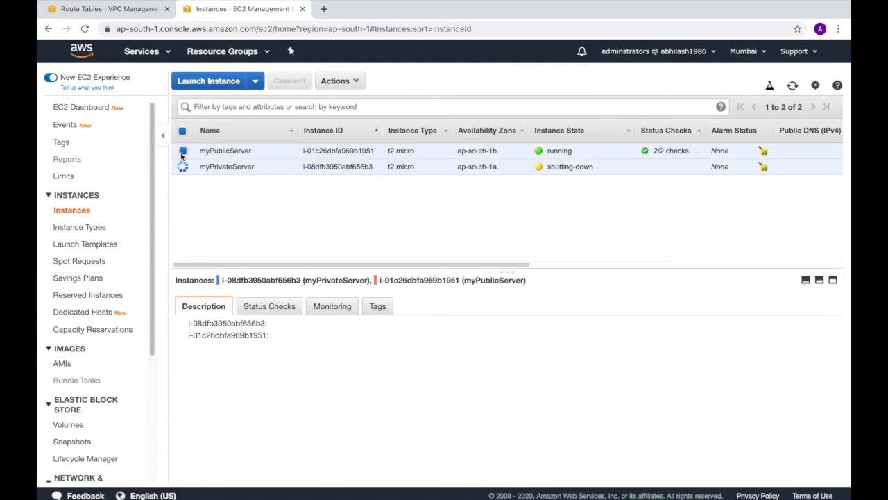
{"action": "left_click", "coordinate": [337, 80]}
{"action": "mouse_move", "coordinate": [368, 156]}
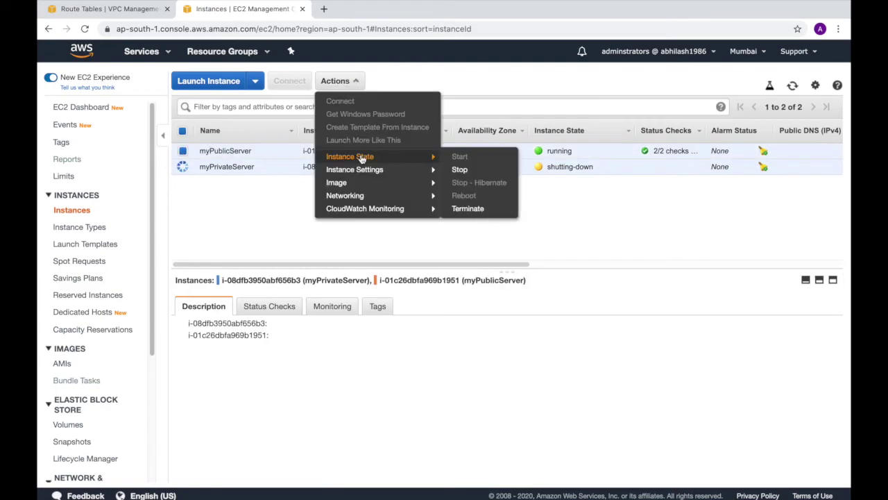
{"action": "left_click", "coordinate": [471, 211]}
{"action": "left_click", "coordinate": [603, 352]}
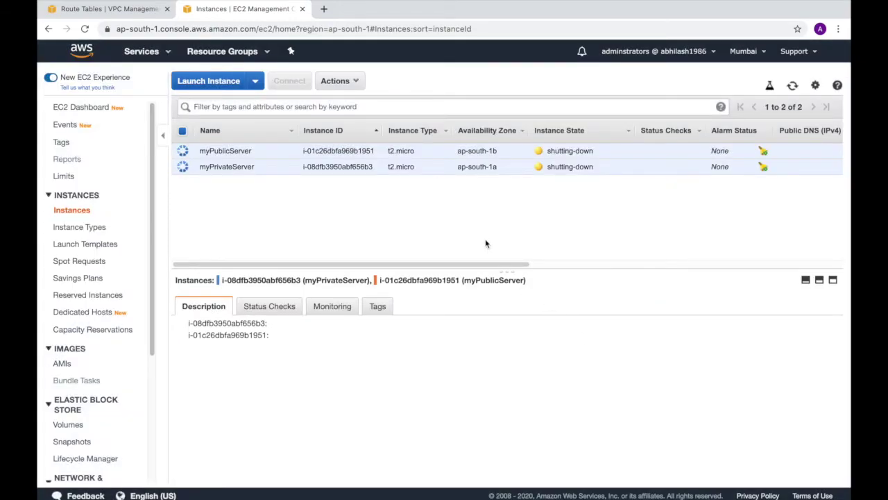
Go to the VPC dashboard, open the VPCs list in a new tab and try to delete myVPC
{"action": "left_click", "coordinate": [130, 11]}
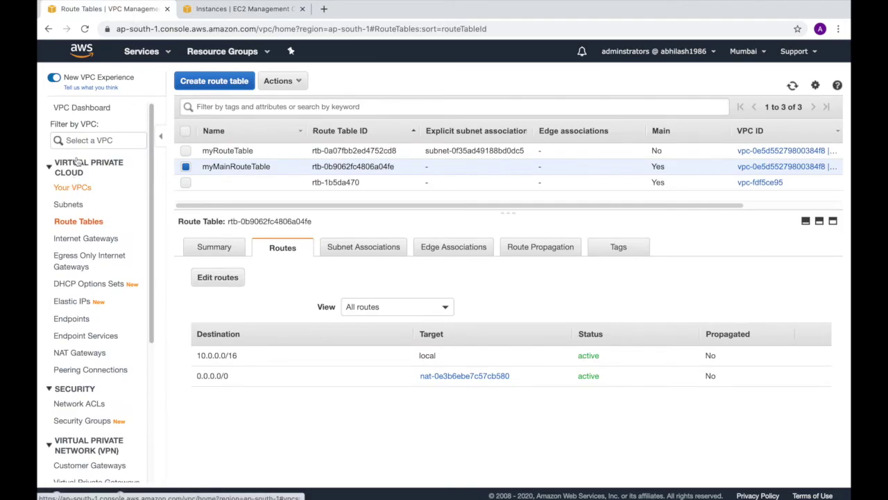
{"action": "left_click", "coordinate": [82, 108]}
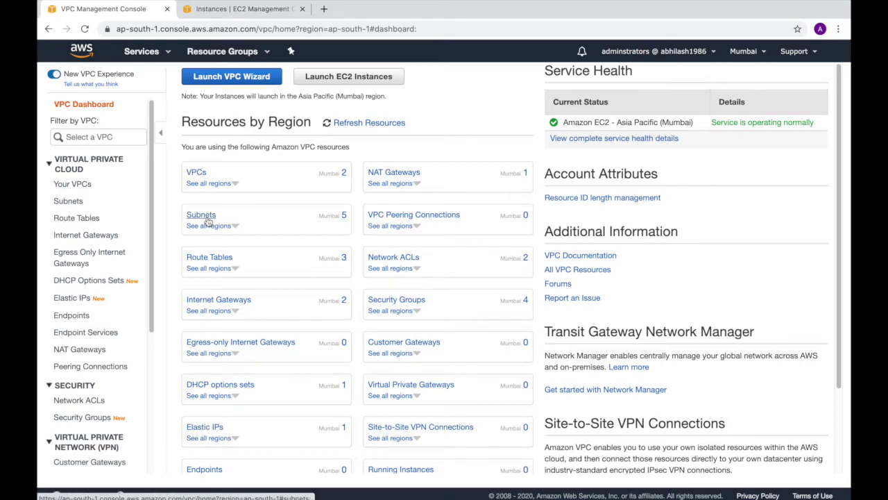
{"action": "left_click", "coordinate": [198, 175], "text": "super"}
{"action": "left_click", "coordinate": [334, 9]}
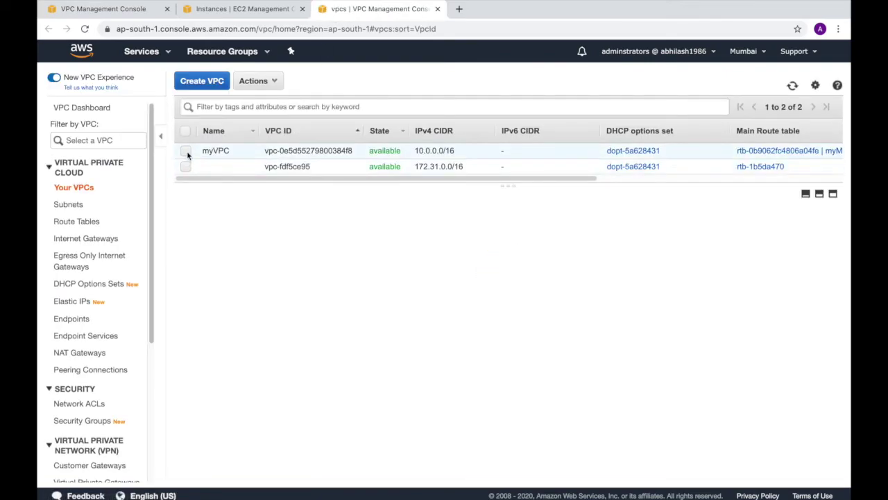
{"action": "left_click", "coordinate": [186, 151]}
{"action": "left_click", "coordinate": [271, 84]}
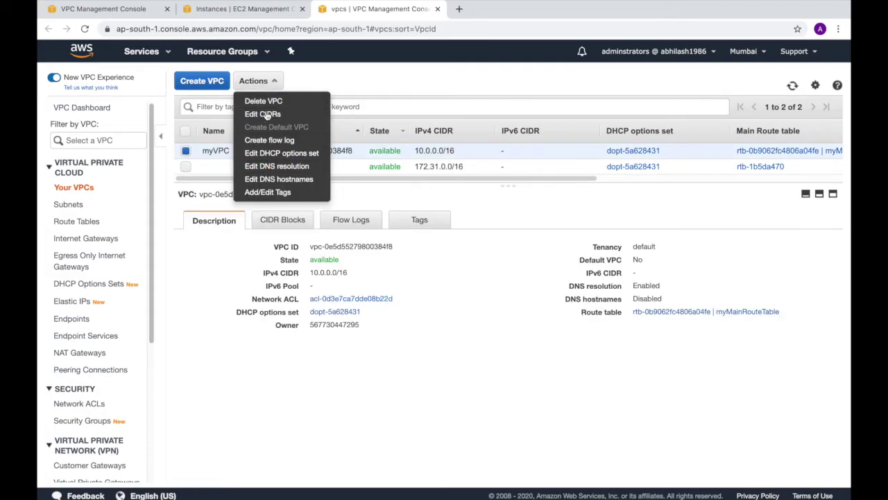
{"action": "left_click", "coordinate": [270, 102]}
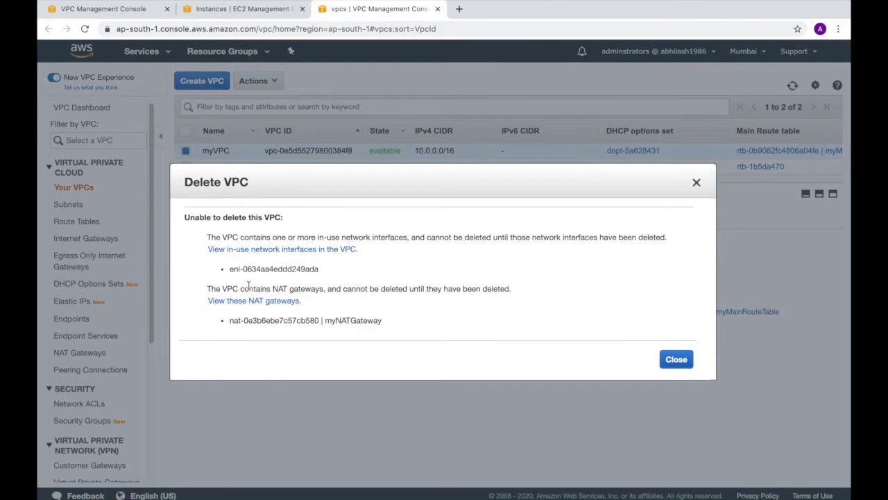
Open the in-use network interfaces and NAT gateways of myVPC from the Delete VPC dialog, and show the NAT gateways
{"action": "left_click", "coordinate": [270, 251]}
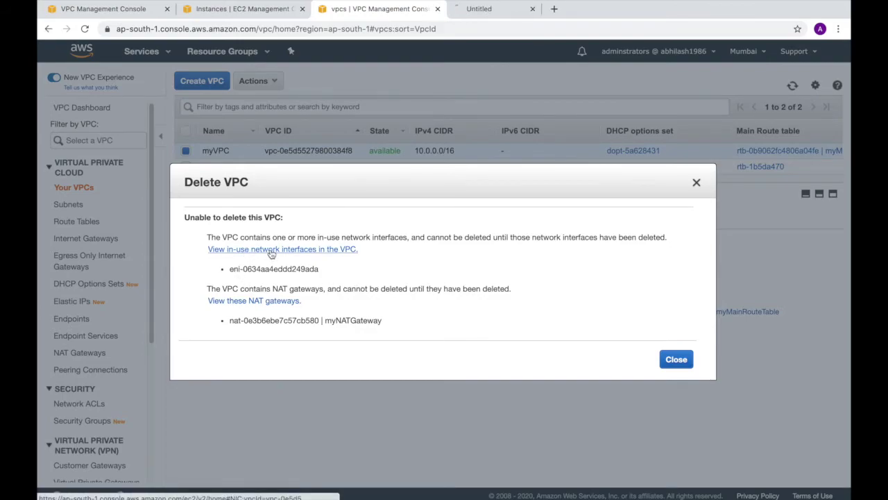
{"action": "left_click", "coordinate": [256, 300]}
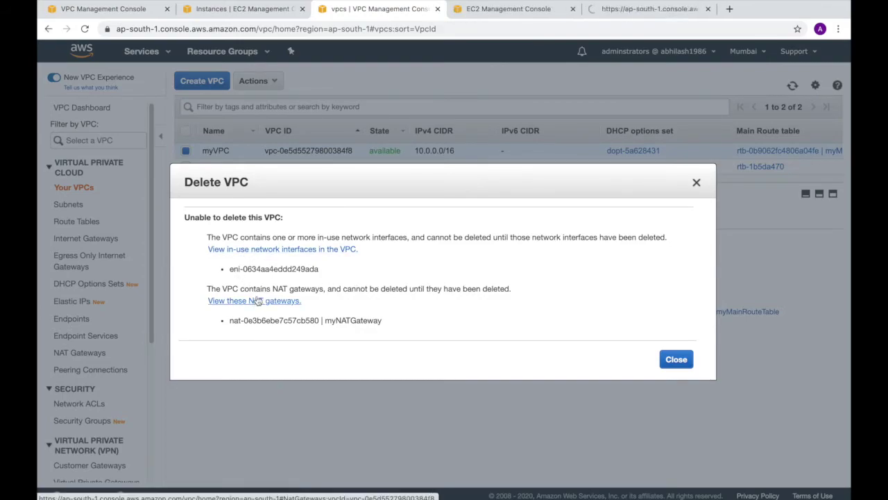
{"action": "left_click", "coordinate": [676, 359]}
{"action": "left_click", "coordinate": [521, 9]}
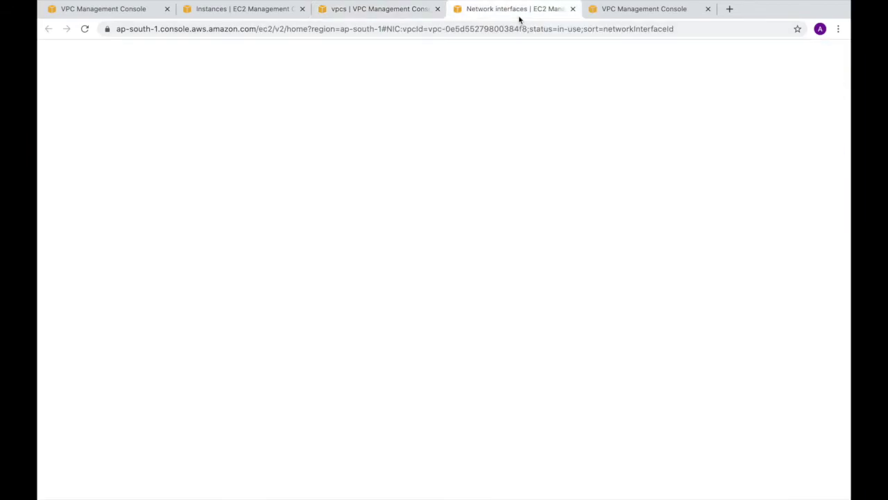
{"action": "left_click", "coordinate": [643, 11]}
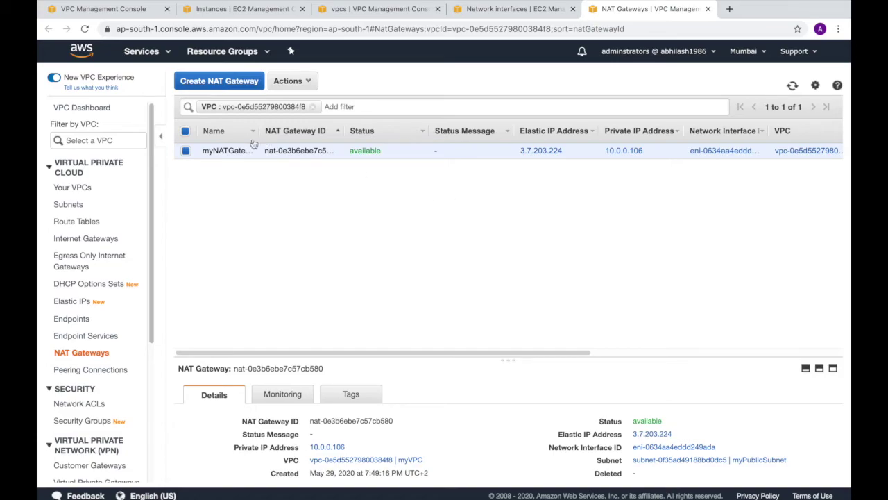
Delete the NAT gateway myNATGateway
{"action": "left_click", "coordinate": [299, 82]}
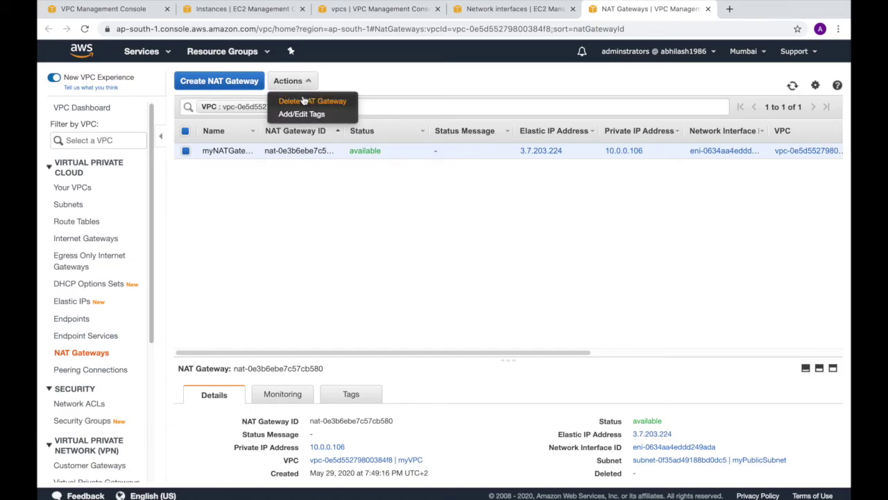
{"action": "left_click", "coordinate": [303, 102]}
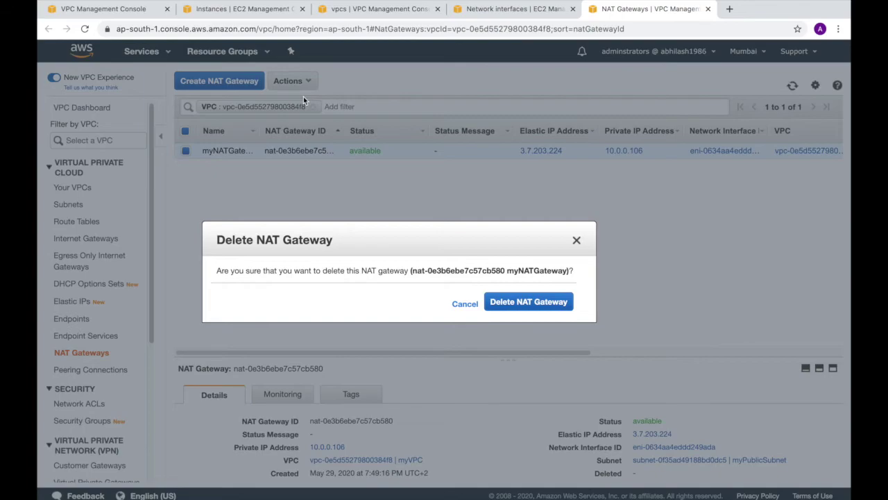
{"action": "left_click", "coordinate": [553, 301]}
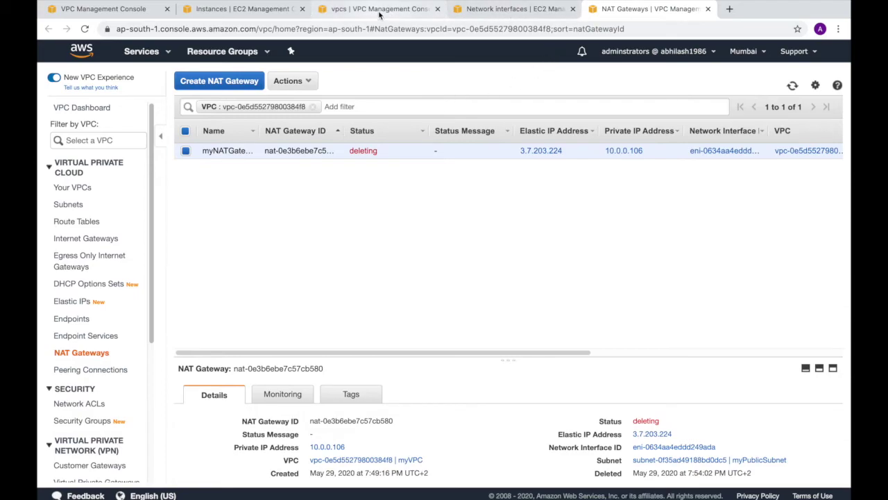
Open the route tables in a new tab, remove the public subnet from myRouteTable's subnet associations, and save
{"action": "left_click", "coordinate": [143, 12]}
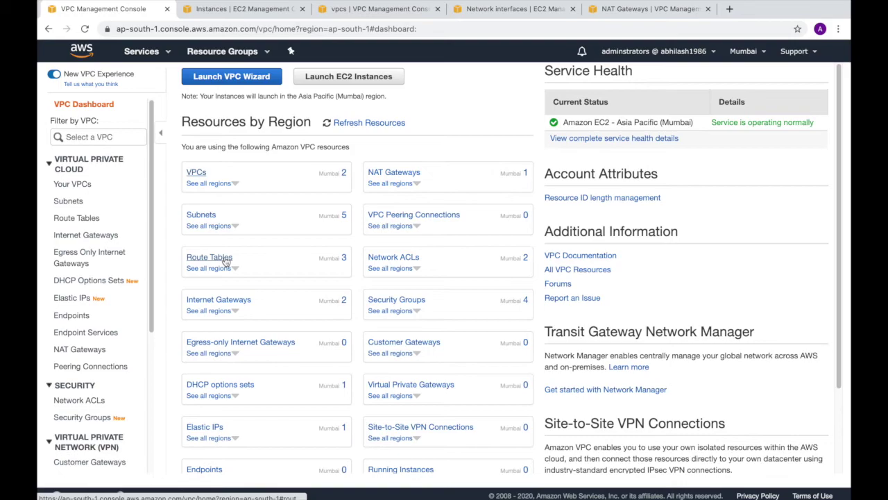
{"action": "left_click", "coordinate": [226, 260], "text": "super"}
{"action": "left_click", "coordinate": [258, 9]}
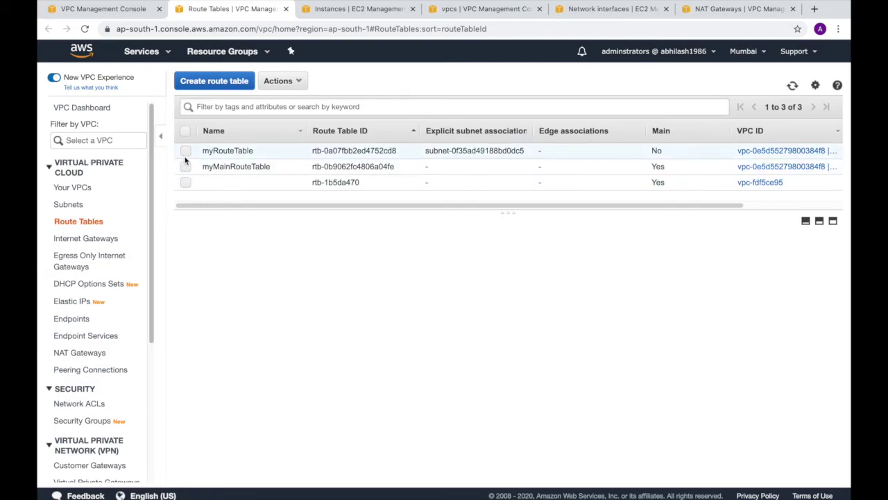
{"action": "left_click", "coordinate": [186, 152]}
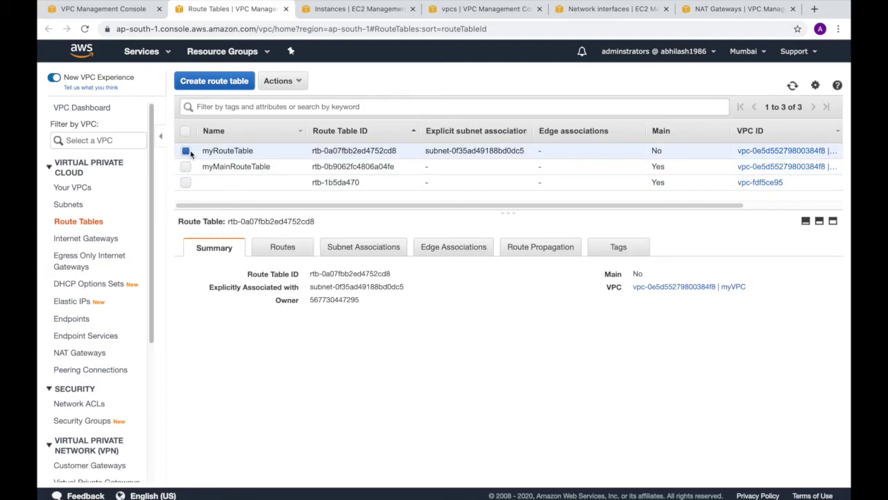
{"action": "left_click", "coordinate": [349, 248]}
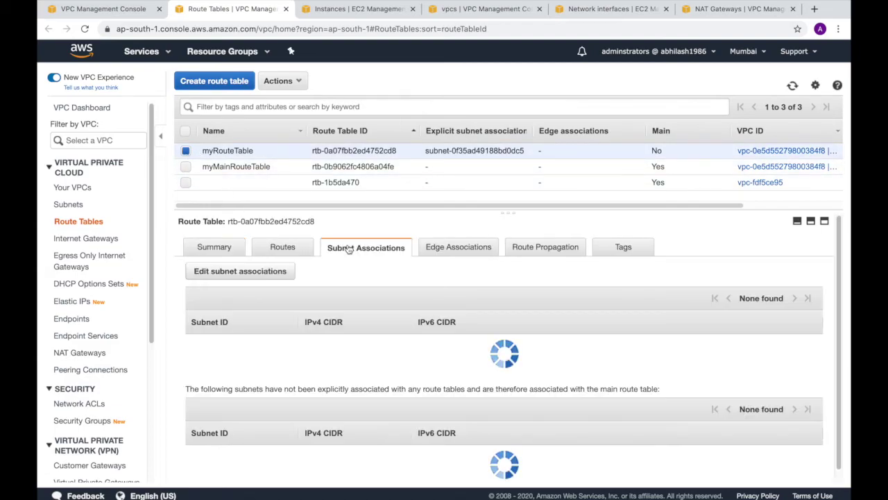
{"action": "left_click", "coordinate": [251, 277]}
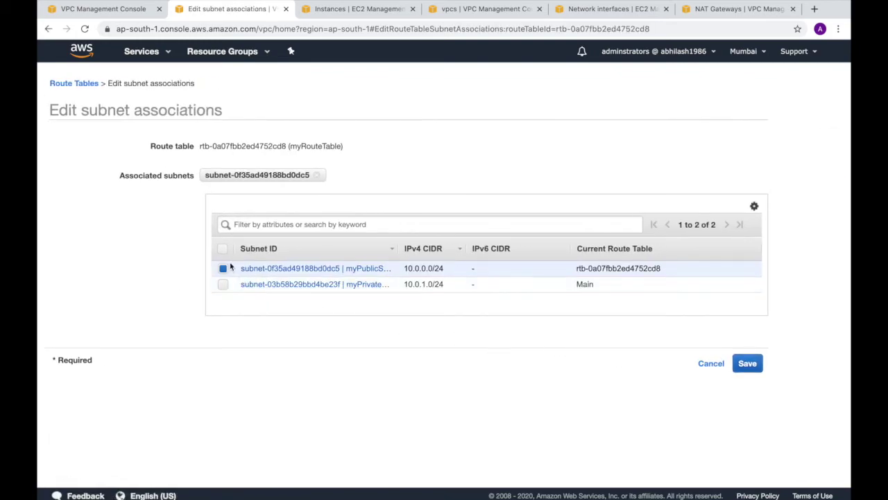
{"action": "left_click", "coordinate": [316, 176]}
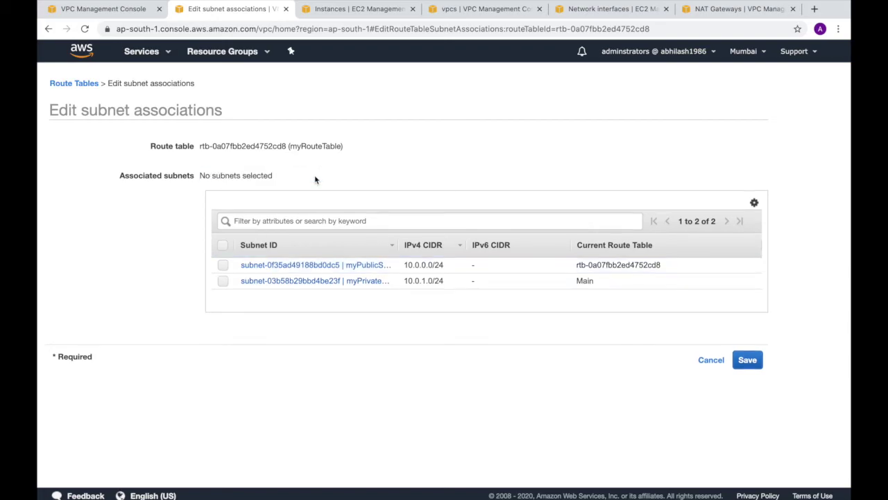
{"action": "left_click", "coordinate": [741, 361]}
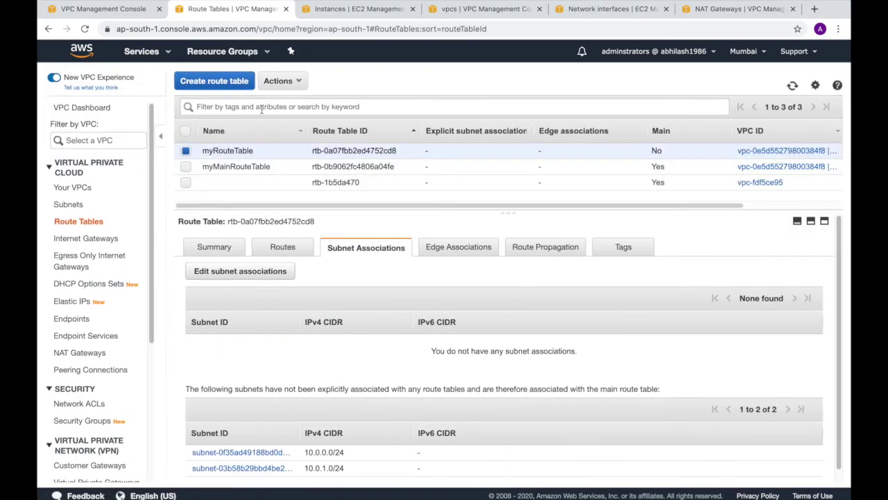
Delete the route table myRouteTable and dismiss the confirmation
{"action": "left_click", "coordinate": [280, 81]}
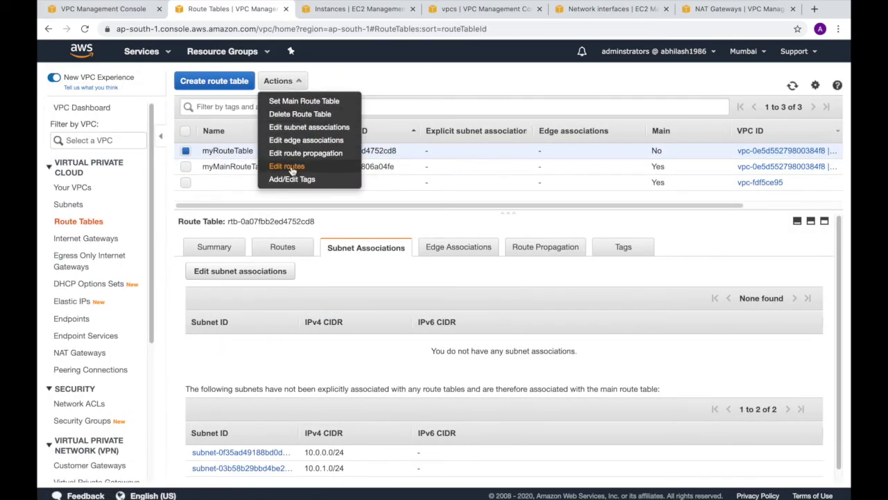
{"action": "left_click", "coordinate": [302, 114]}
{"action": "left_click", "coordinate": [552, 316]}
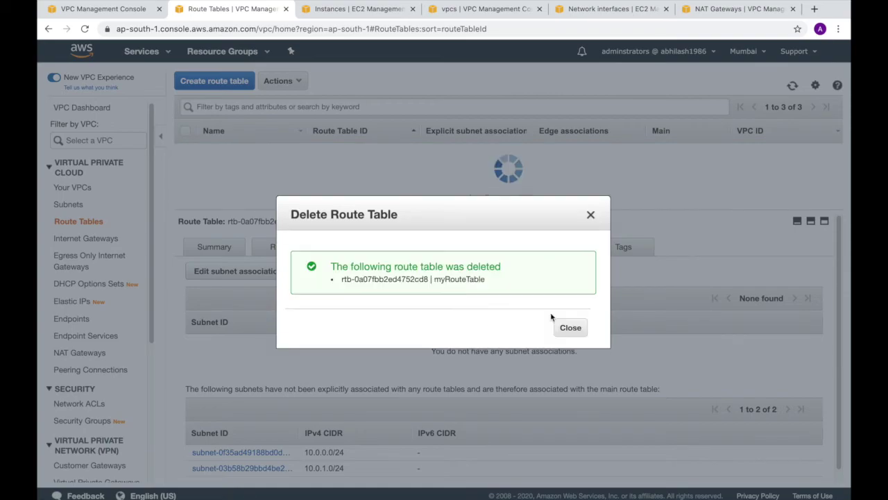
{"action": "left_click", "coordinate": [570, 328]}
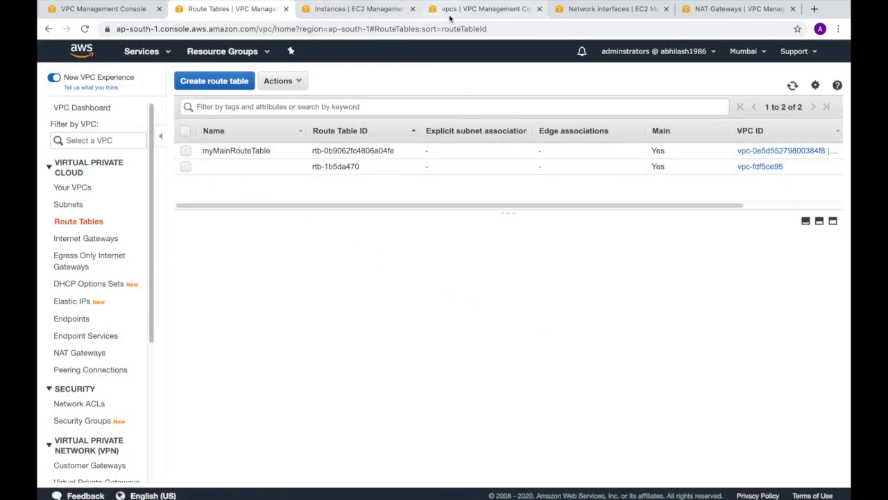
Open the VPCs list from the VPC dashboard, select myVPC and try to delete it
{"action": "left_click", "coordinate": [117, 14]}
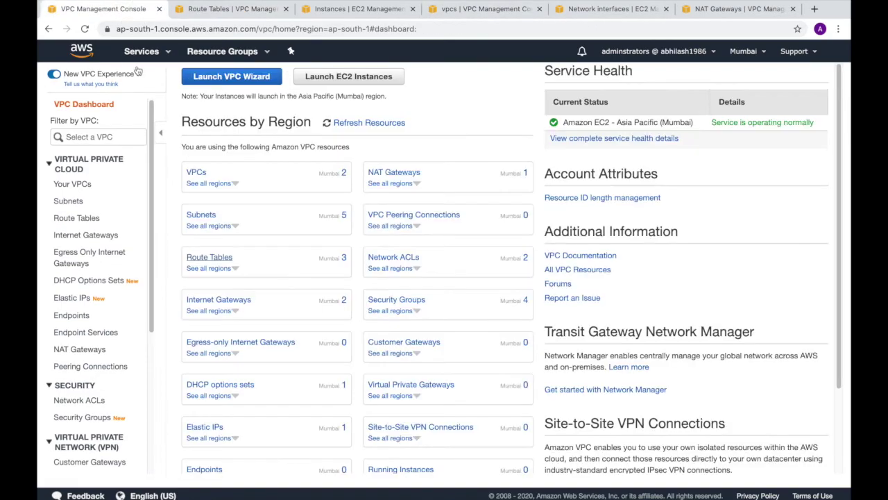
{"action": "left_click", "coordinate": [198, 173]}
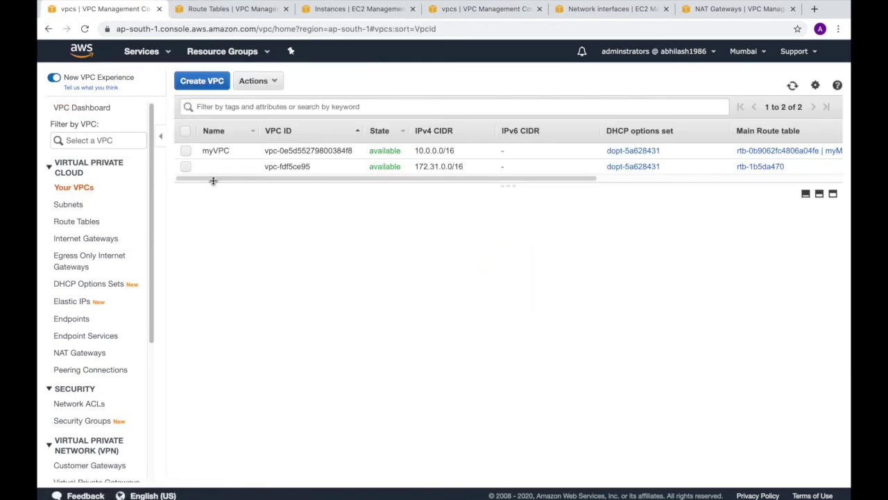
{"action": "left_click", "coordinate": [186, 151]}
{"action": "left_click", "coordinate": [254, 81]}
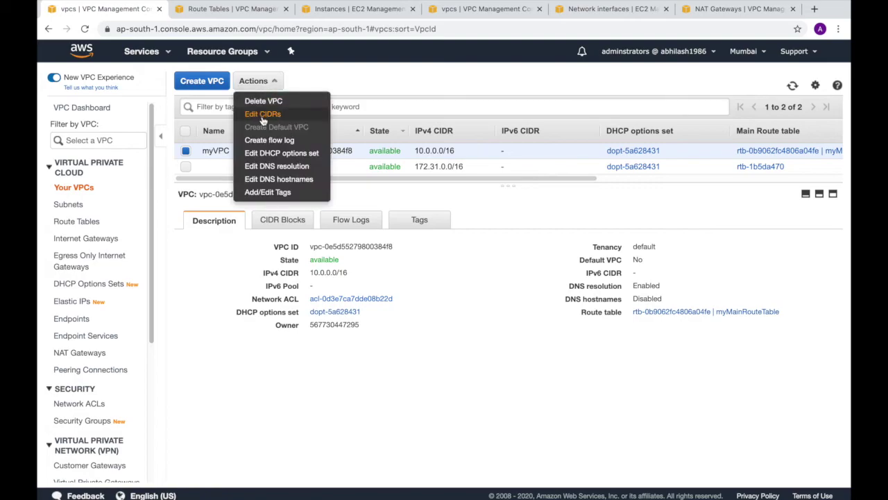
{"action": "left_click", "coordinate": [270, 103]}
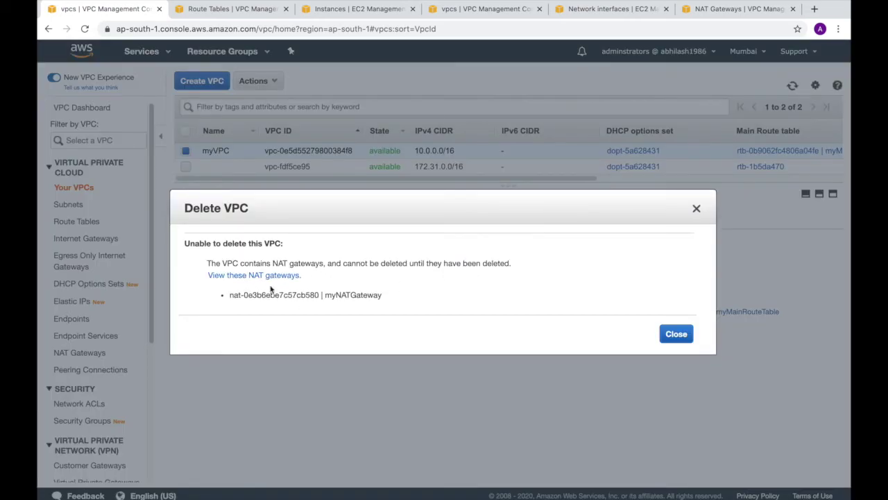
{"action": "left_click", "coordinate": [676, 333]}
Refresh the status of myNATGateway in the NAT gateways list and delete myVPC along with its associated objects
{"action": "left_click", "coordinate": [721, 10]}
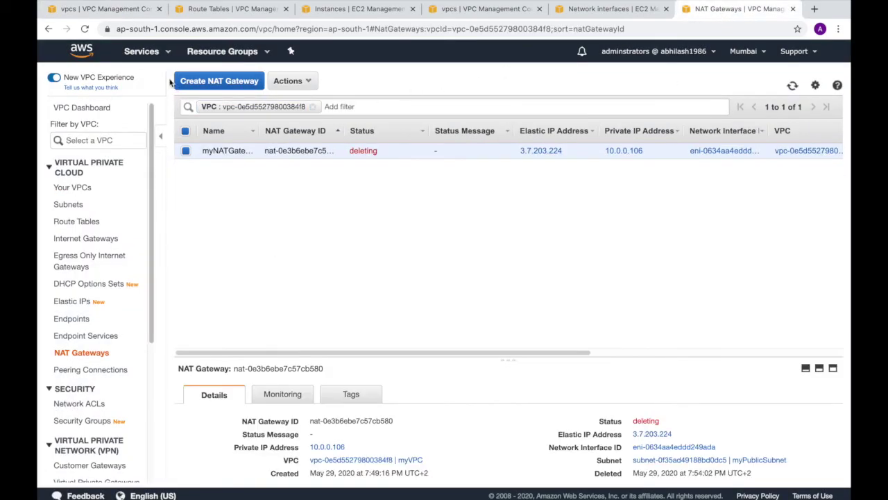
{"action": "left_click", "coordinate": [792, 88]}
{"action": "left_click", "coordinate": [147, 12]}
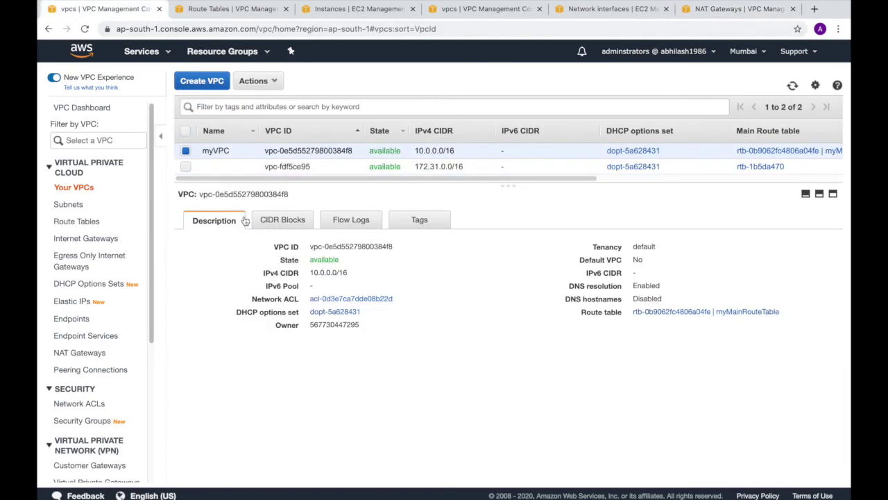
{"action": "left_click", "coordinate": [258, 81]}
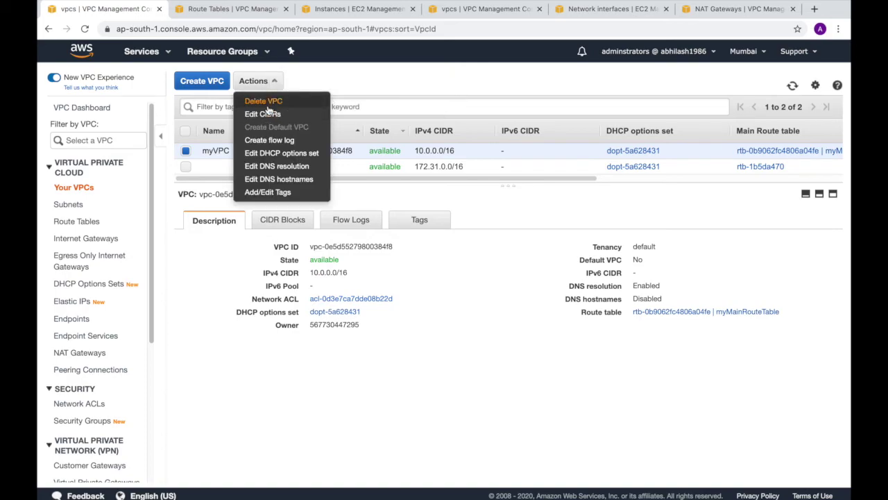
{"action": "left_click", "coordinate": [268, 101]}
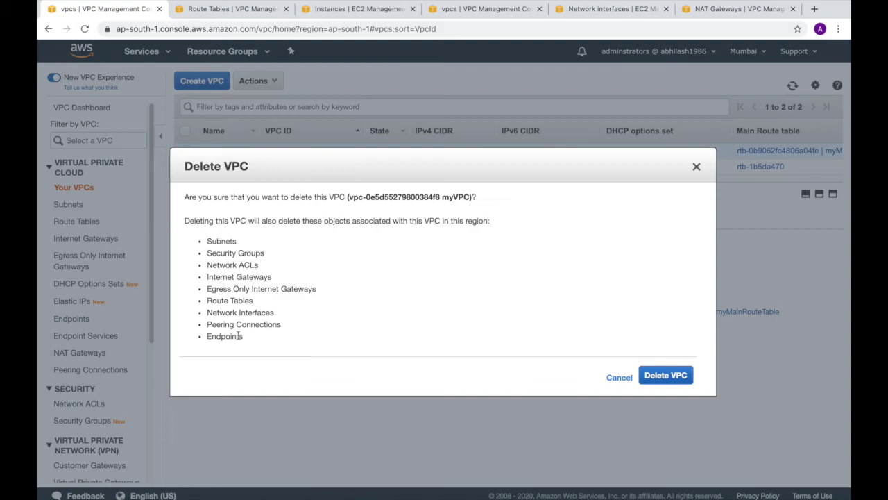
{"action": "left_click", "coordinate": [684, 380]}
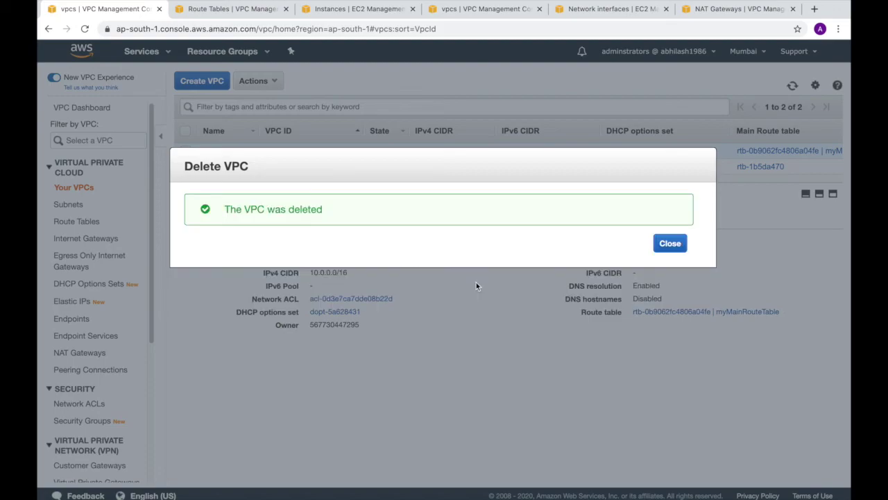
{"action": "left_click", "coordinate": [668, 244]}
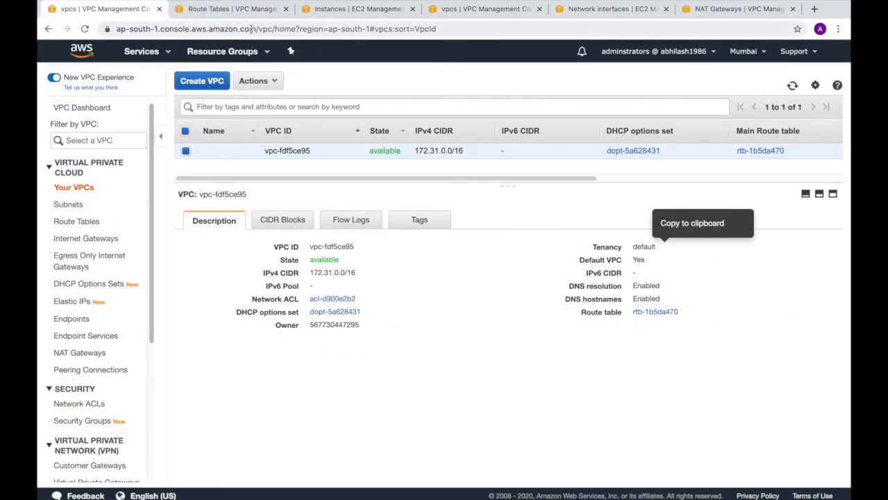
Close the route tables, instances, network interfaces, NAT gateways and duplicate VPCs browser tabs, keeping only the VPCs list
{"action": "left_click", "coordinate": [277, 12]}
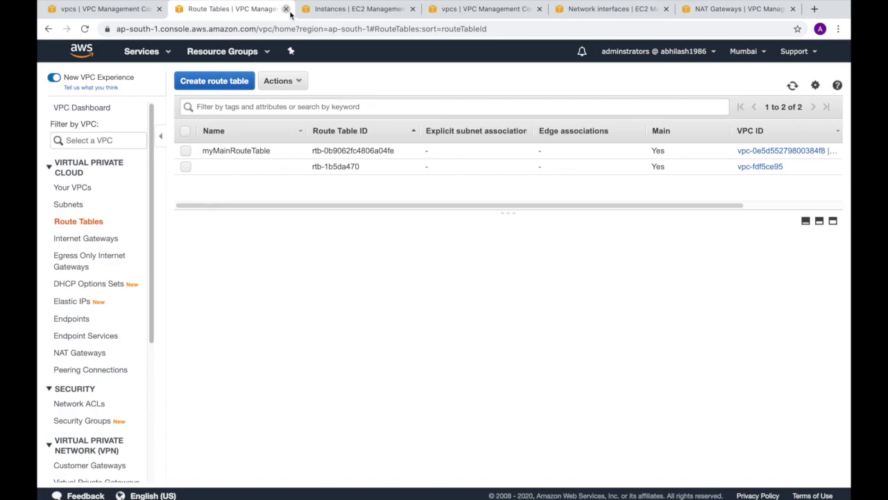
{"action": "left_click", "coordinate": [285, 9]}
{"action": "left_click", "coordinate": [275, 14]}
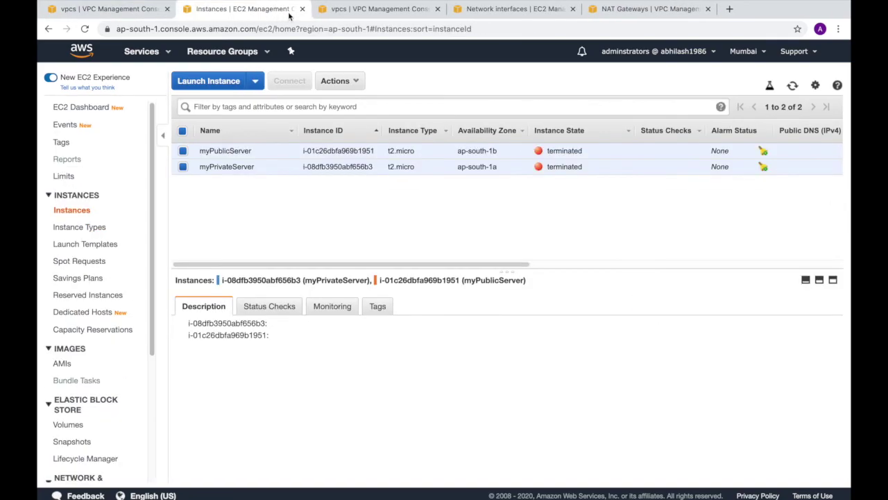
{"action": "left_click", "coordinate": [302, 9]}
{"action": "left_click", "coordinate": [302, 9]}
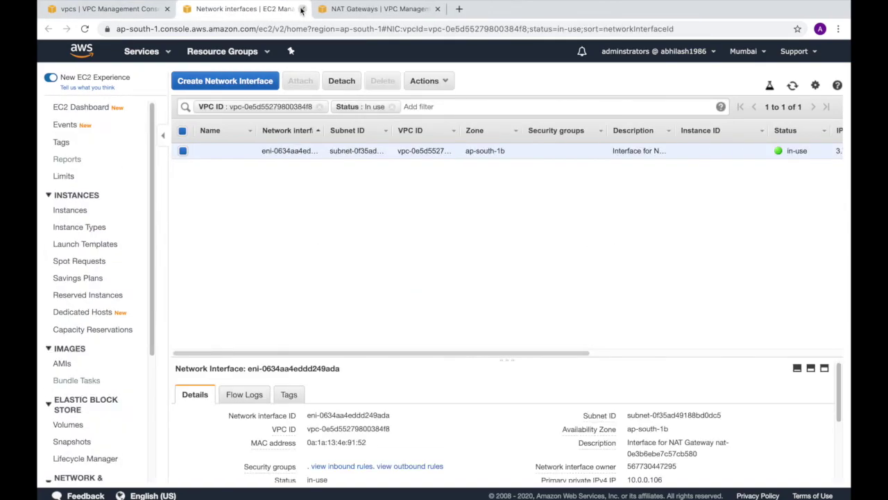
{"action": "left_click", "coordinate": [302, 9]}
{"action": "left_click", "coordinate": [301, 9]}
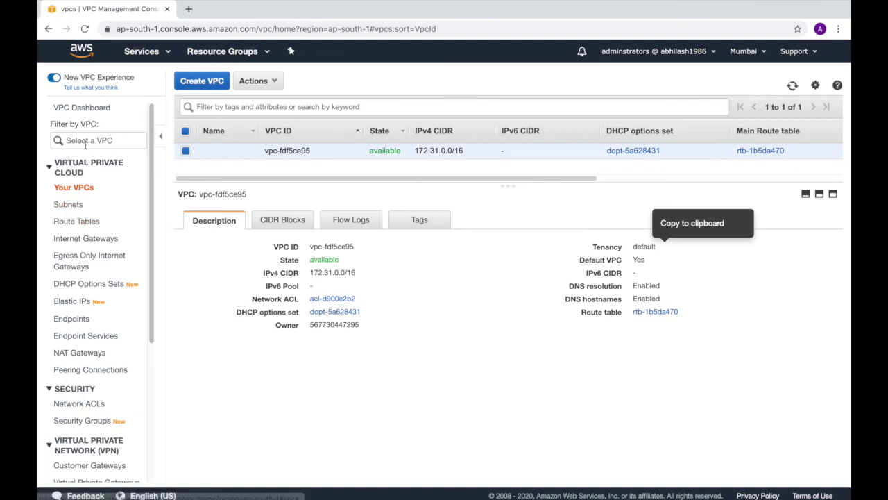
Check the remaining resources on the VPC dashboard, opening the NAT gateways in a separate tab and closing it again
{"action": "left_click", "coordinate": [93, 113]}
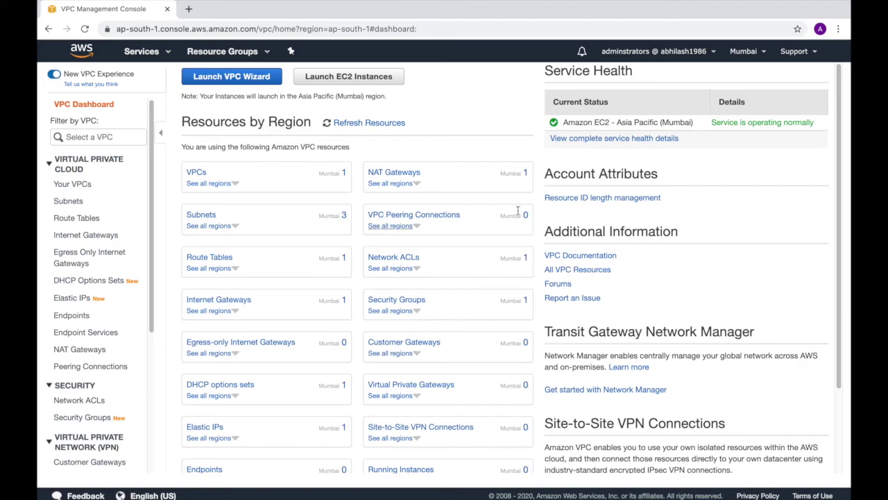
{"action": "middle_click", "coordinate": [406, 177]}
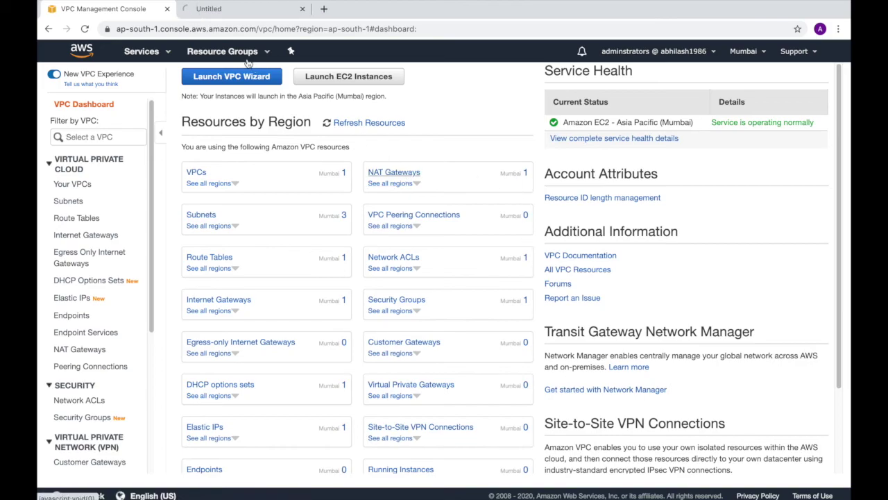
{"action": "left_click", "coordinate": [257, 13]}
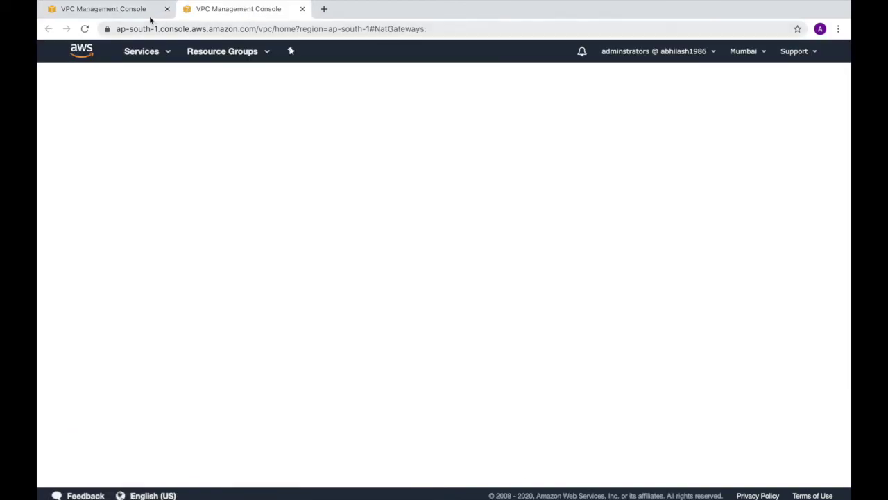
{"action": "left_click", "coordinate": [303, 9]}
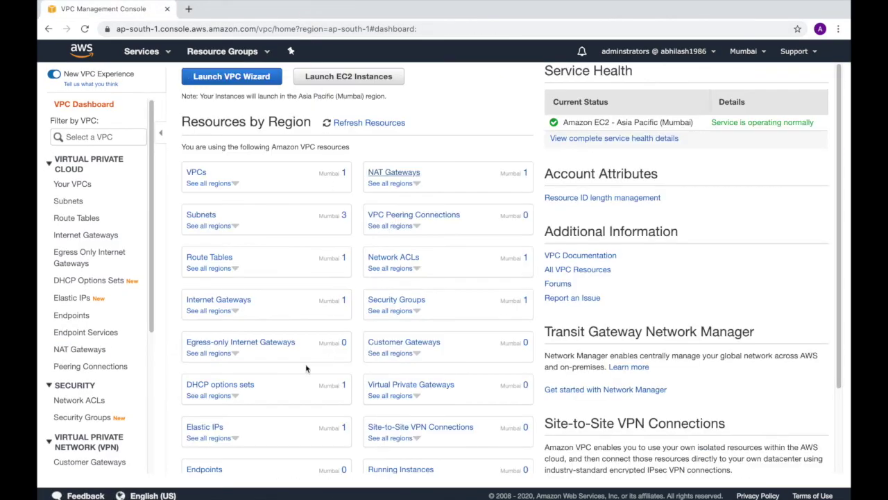
Release the Elastic IP address 3.7.203.224 and return to the VPC dashboard
{"action": "scroll", "coordinate": [267, 405], "scroll_direction": "down", "scroll_amount": 1}
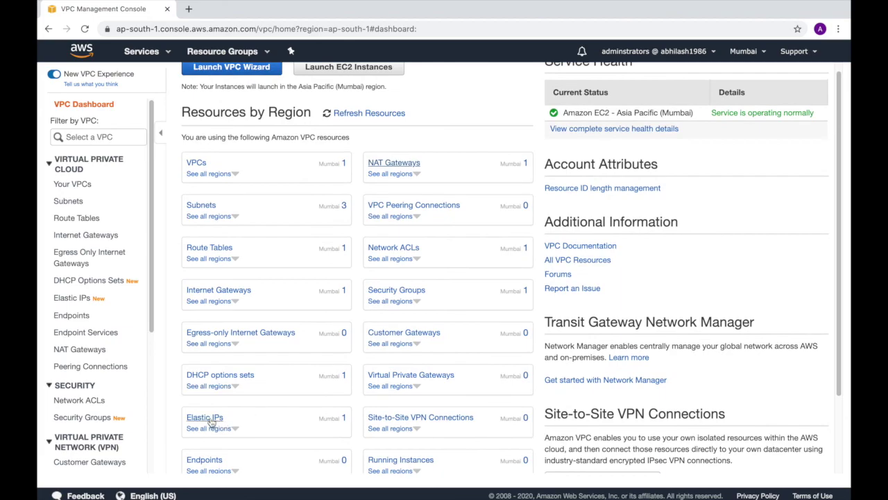
{"action": "left_click", "coordinate": [210, 419]}
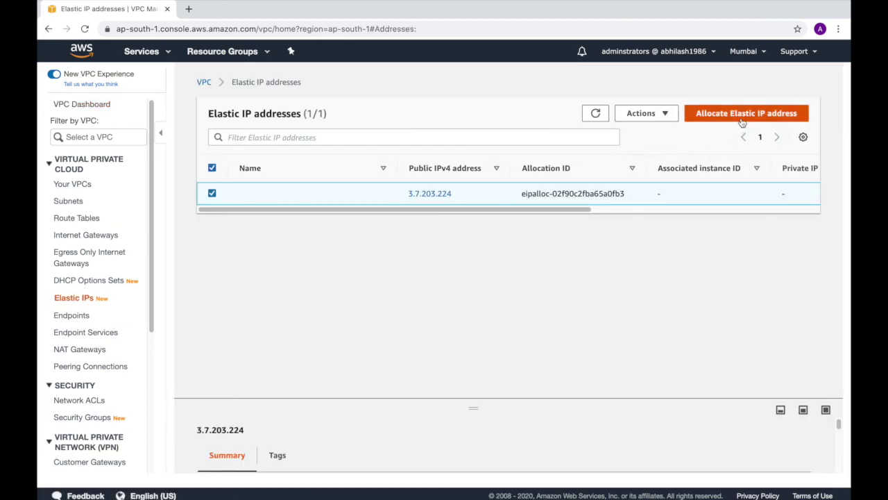
{"action": "left_click", "coordinate": [676, 113]}
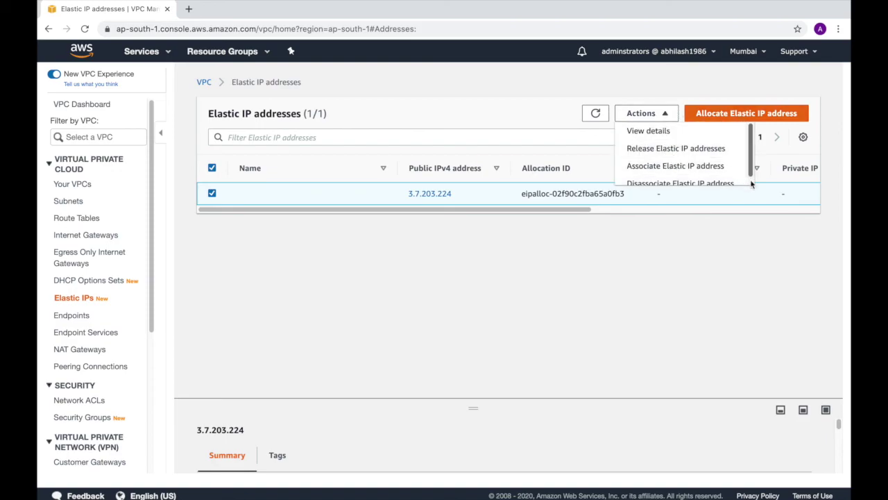
{"action": "scroll", "coordinate": [752, 182], "scroll_direction": "down", "scroll_amount": 1}
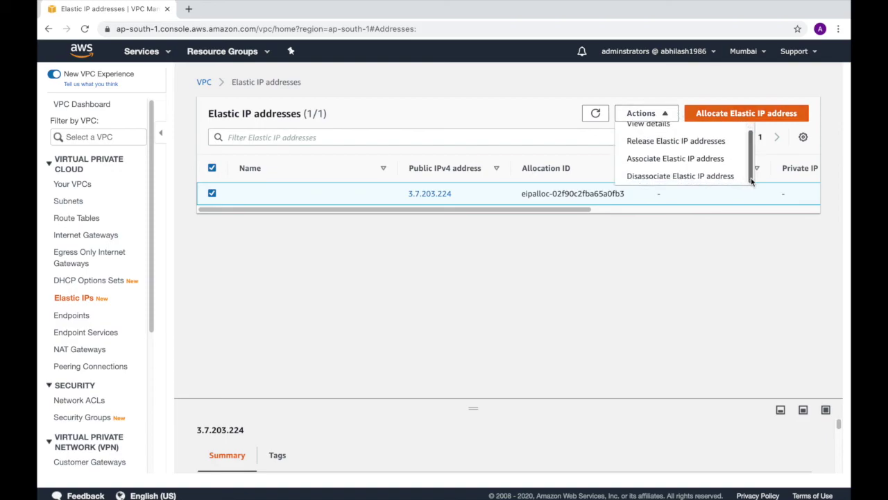
{"action": "left_click", "coordinate": [700, 142]}
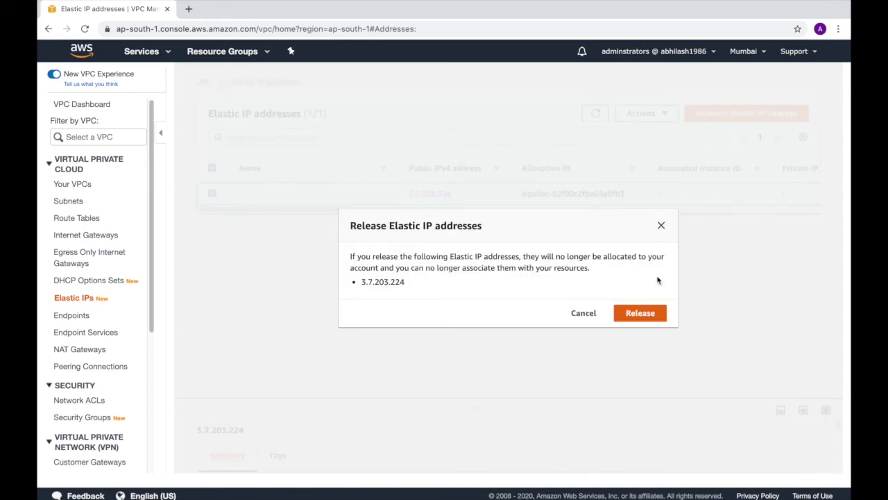
{"action": "left_click", "coordinate": [643, 313]}
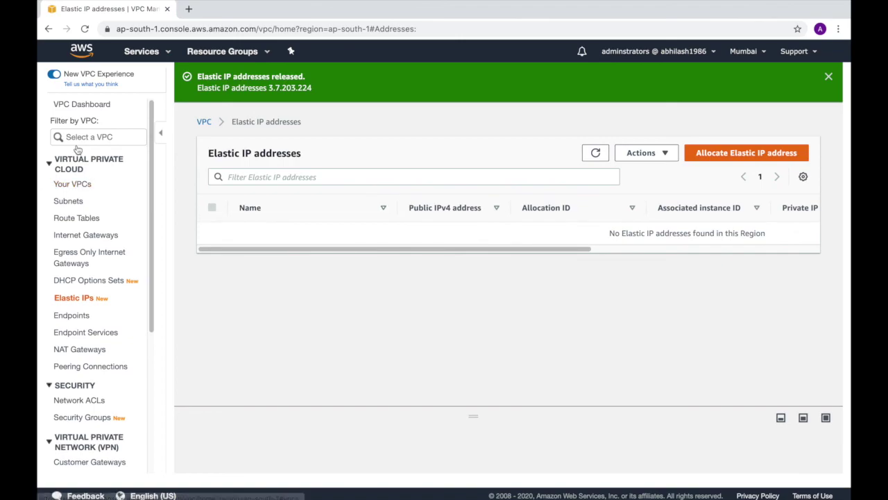
{"action": "left_click", "coordinate": [88, 108]}
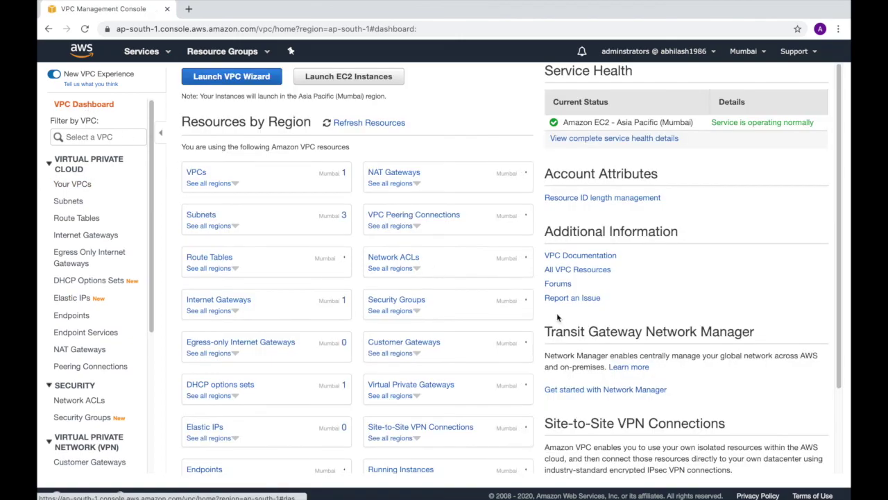